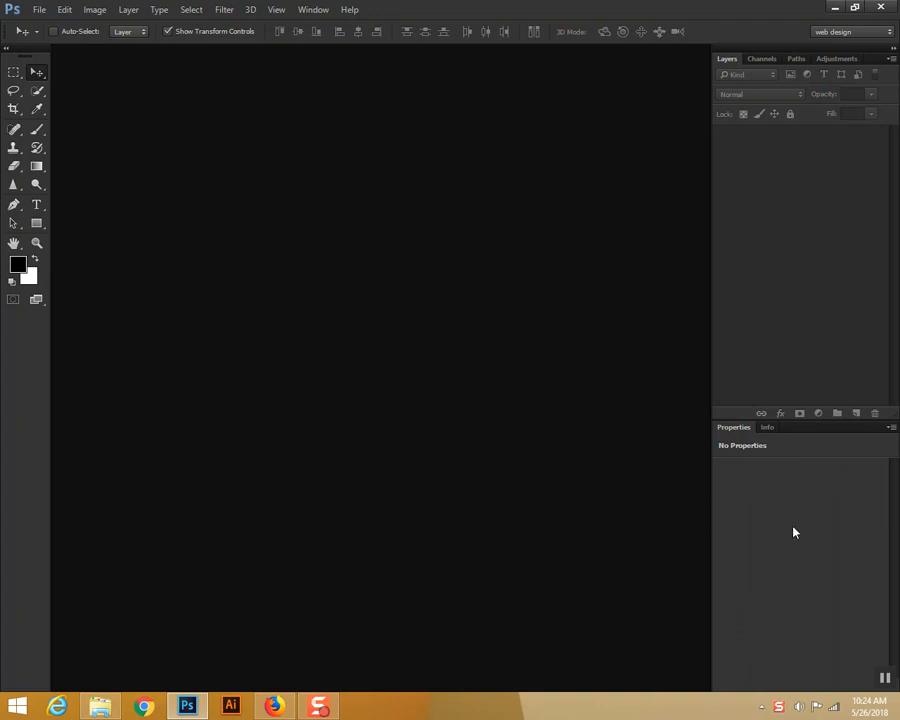
Step: Open the image "Using Quick Mask Mode Raw.jpg" from the 29th Class folder under B-44 > Photoshop on drive E
{"action": "left_click", "coordinate": [38, 10]}
{"action": "left_click", "coordinate": [50, 38]}
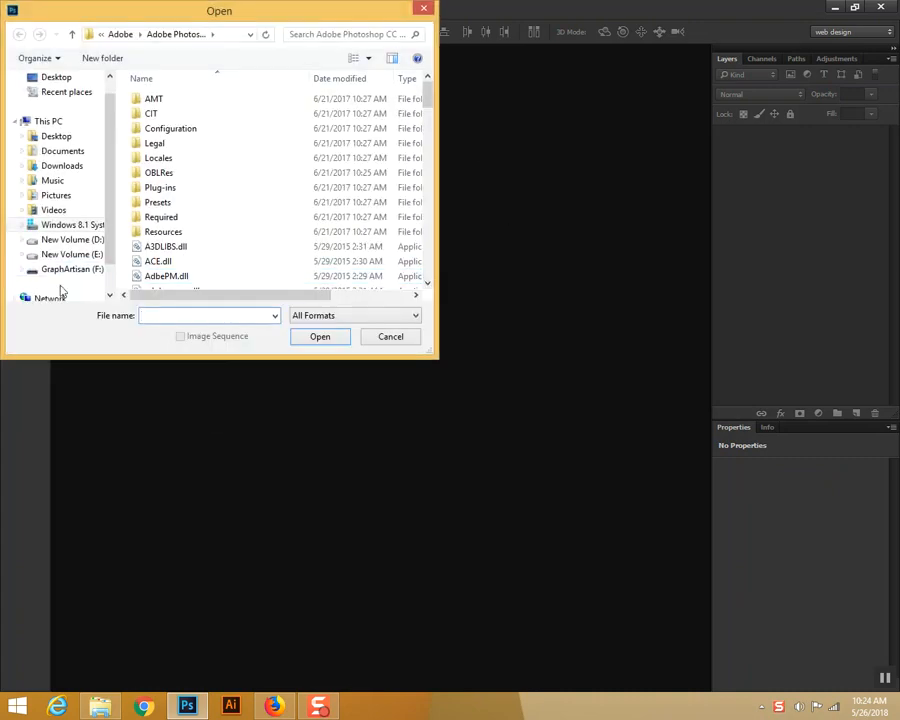
{"action": "left_click", "coordinate": [70, 255]}
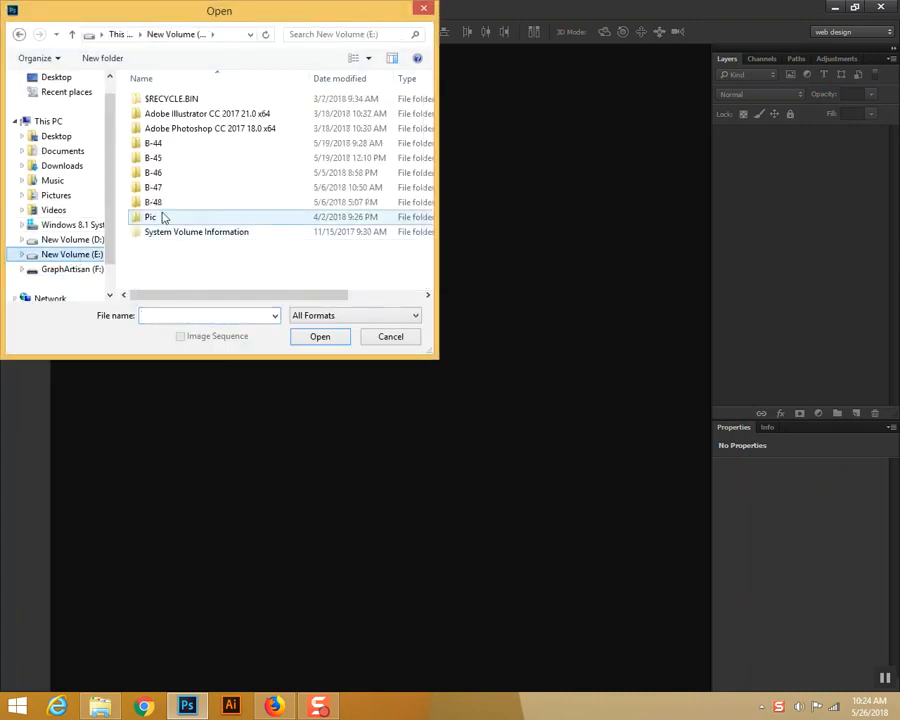
{"action": "double_click", "coordinate": [153, 143]}
{"action": "double_click", "coordinate": [232, 106]}
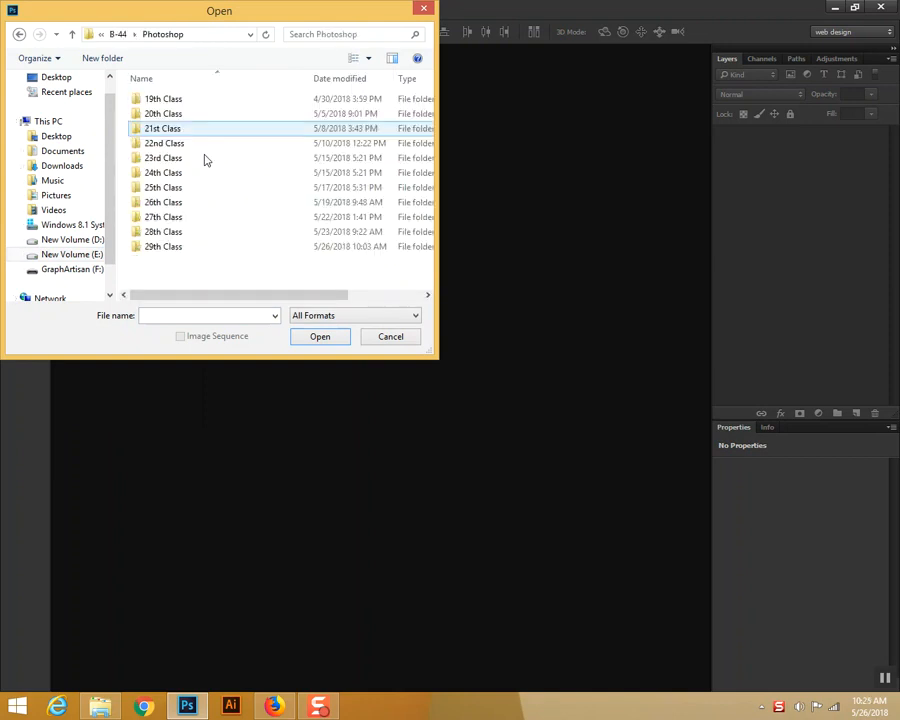
{"action": "double_click", "coordinate": [150, 246]}
{"action": "left_click", "coordinate": [393, 147]}
{"action": "double_click", "coordinate": [393, 147]}
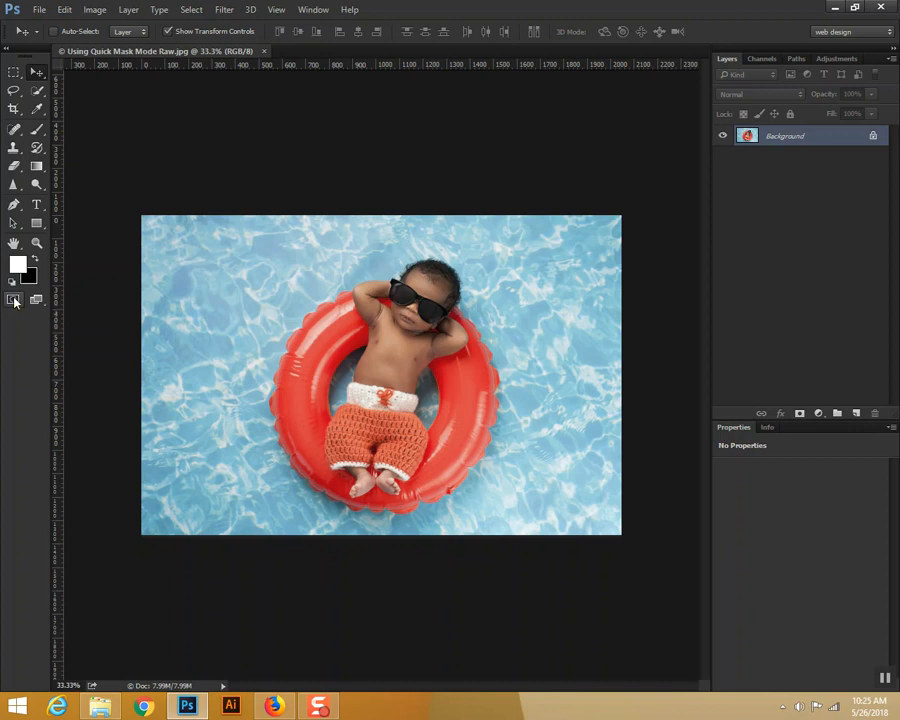
Step: Enter Quick Mask mode and activate the Brush tool with black as the foreground colour
{"action": "left_click", "coordinate": [14, 301]}
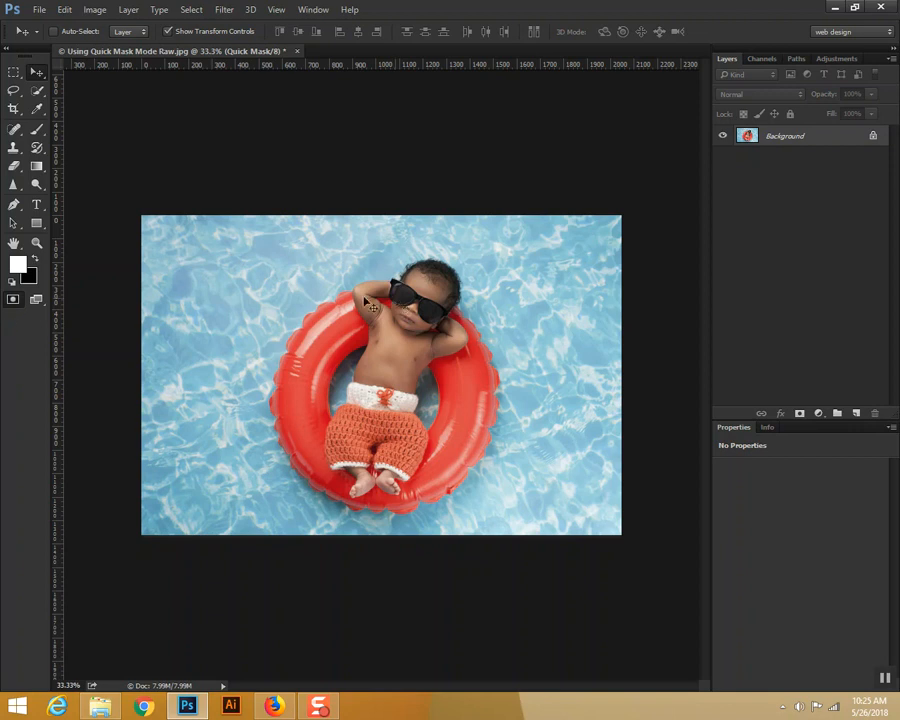
{"action": "left_click", "coordinate": [37, 128]}
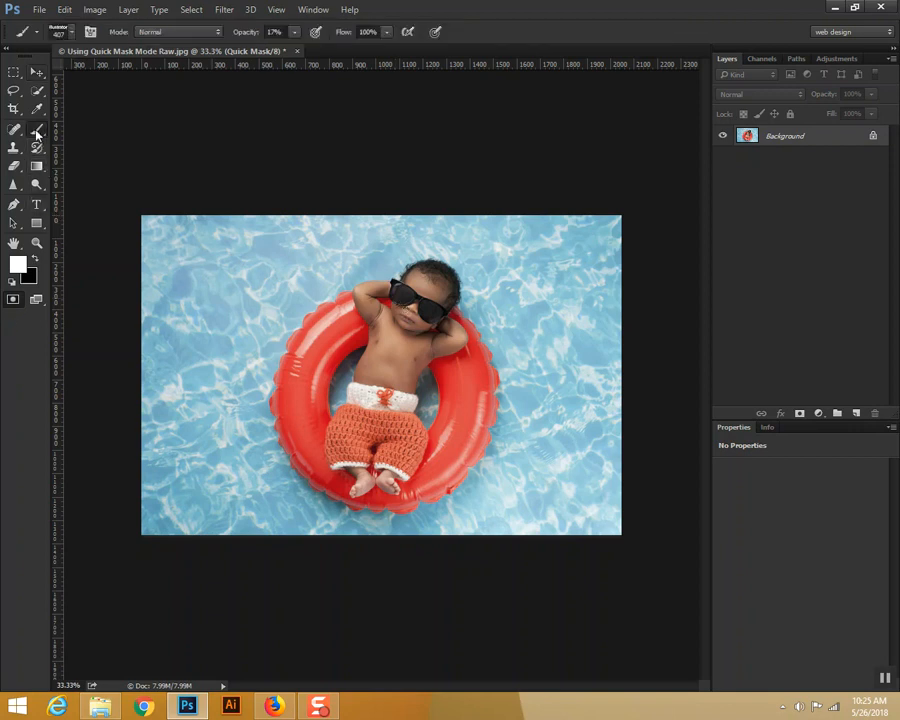
{"action": "left_click", "coordinate": [33, 259]}
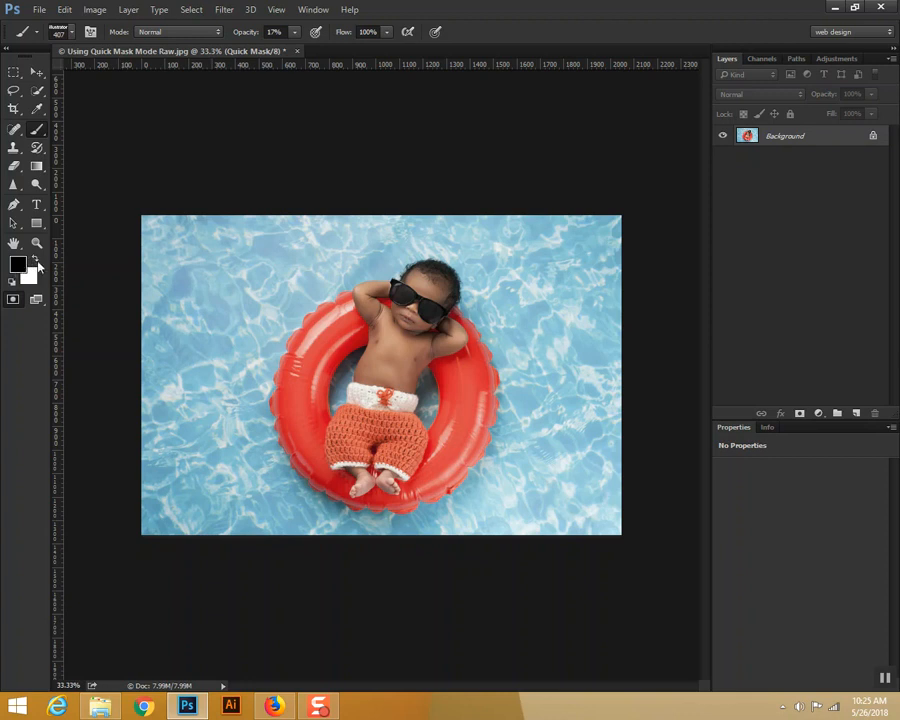
Step: Choose a hard round brush preset and set it to 43 px with 100% hardness
{"action": "right_click", "coordinate": [37, 128]}
{"action": "left_click", "coordinate": [76, 32]}
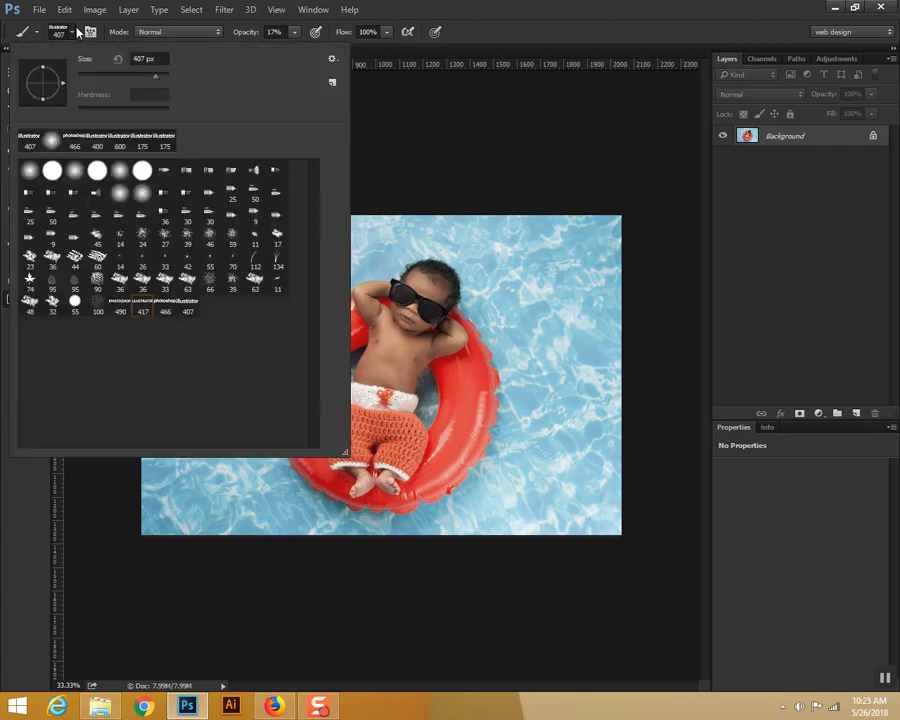
{"action": "left_click", "coordinate": [40, 130]}
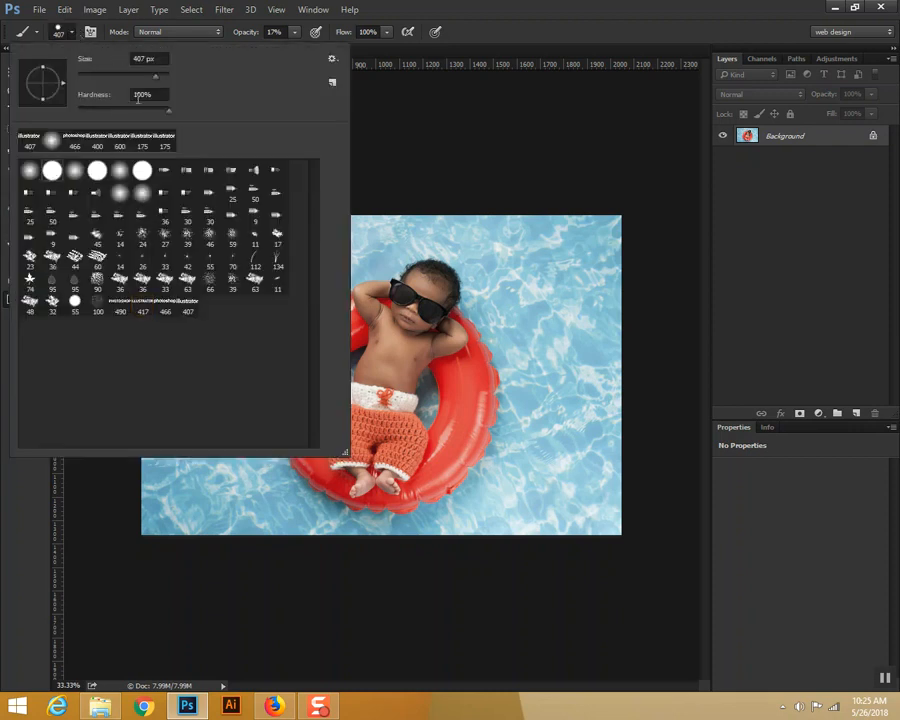
{"action": "left_click", "coordinate": [167, 111]}
{"action": "left_click_drag", "start_coordinate": [155, 76], "coordinate": [97, 80]}
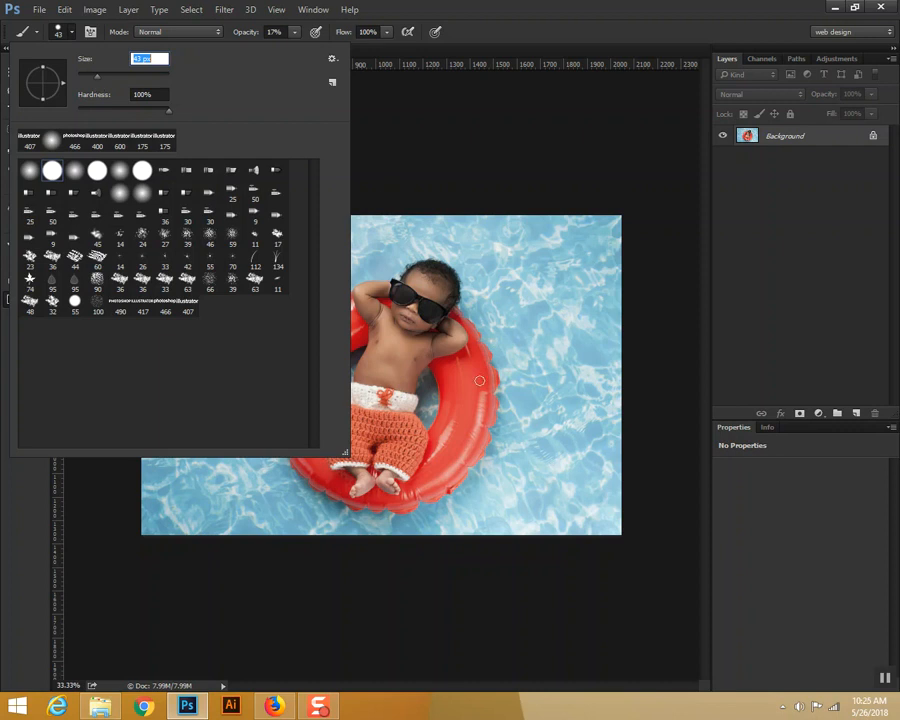
{"action": "key", "text": "Return"}
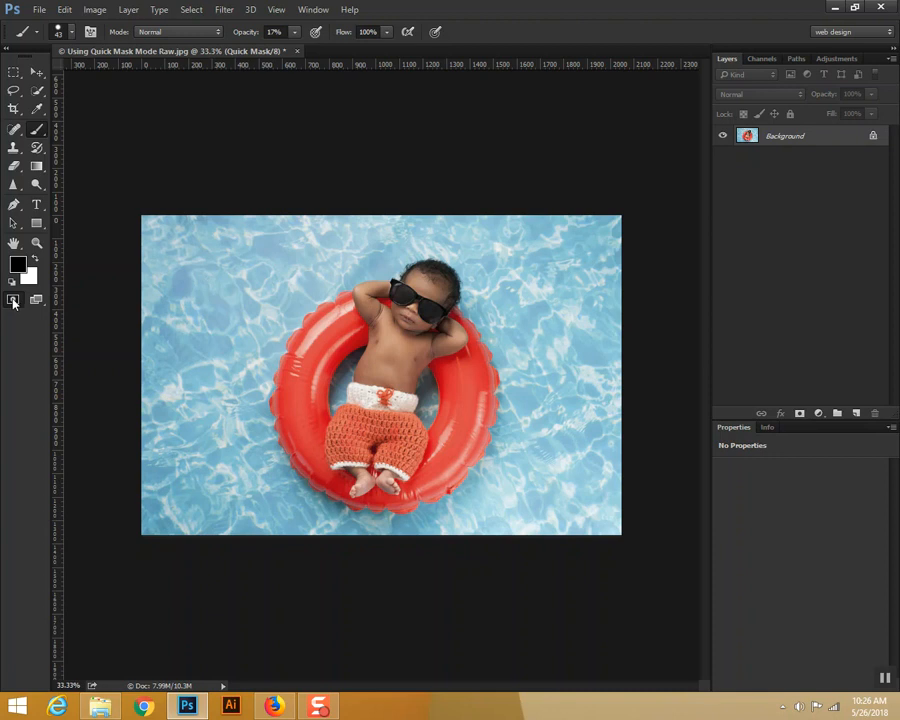
Step: Change the Quick Mask overlay colour to bright green (65fc00), keeping it indicating selected areas at 80% opacity
{"action": "double_click", "coordinate": [13, 303]}
{"action": "left_click_drag", "start_coordinate": [607, 228], "coordinate": [511, 204]}
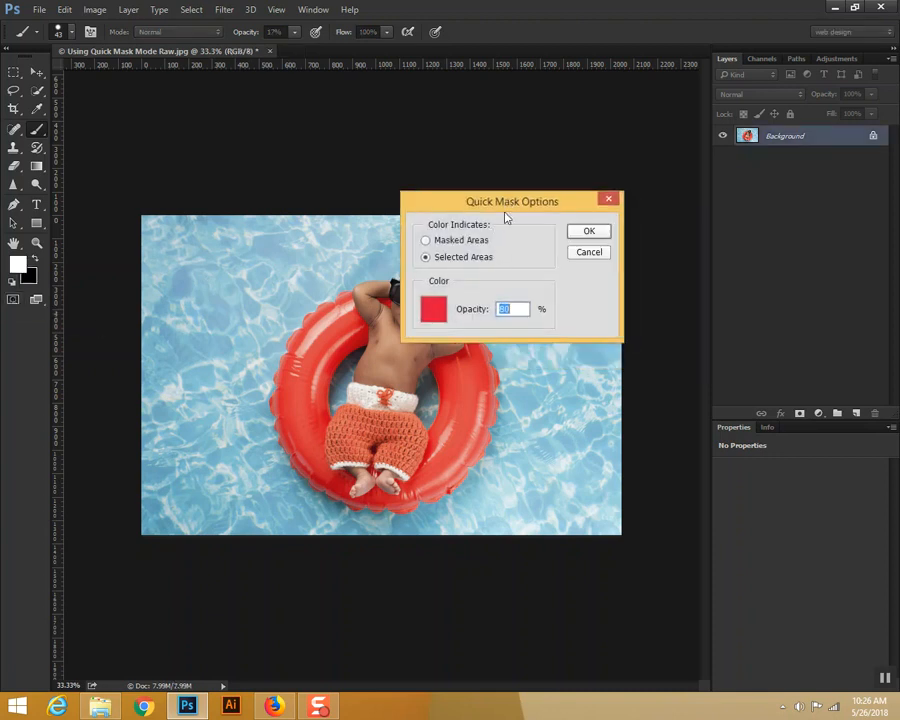
{"action": "left_click", "coordinate": [434, 309]}
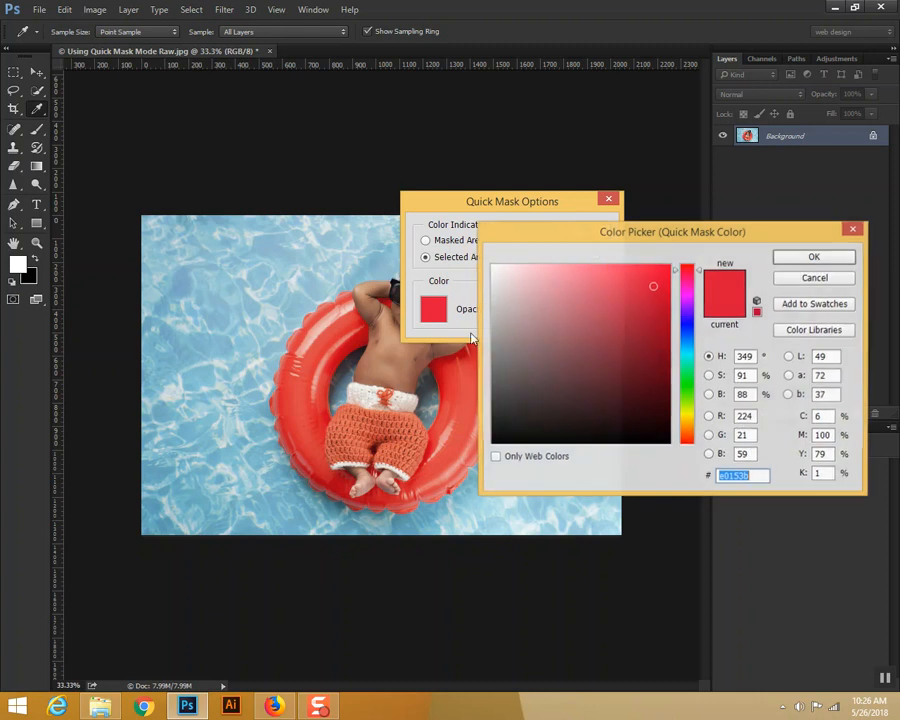
{"action": "left_click", "coordinate": [687, 399]}
{"action": "left_click_drag", "start_coordinate": [643, 323], "coordinate": [669, 266]}
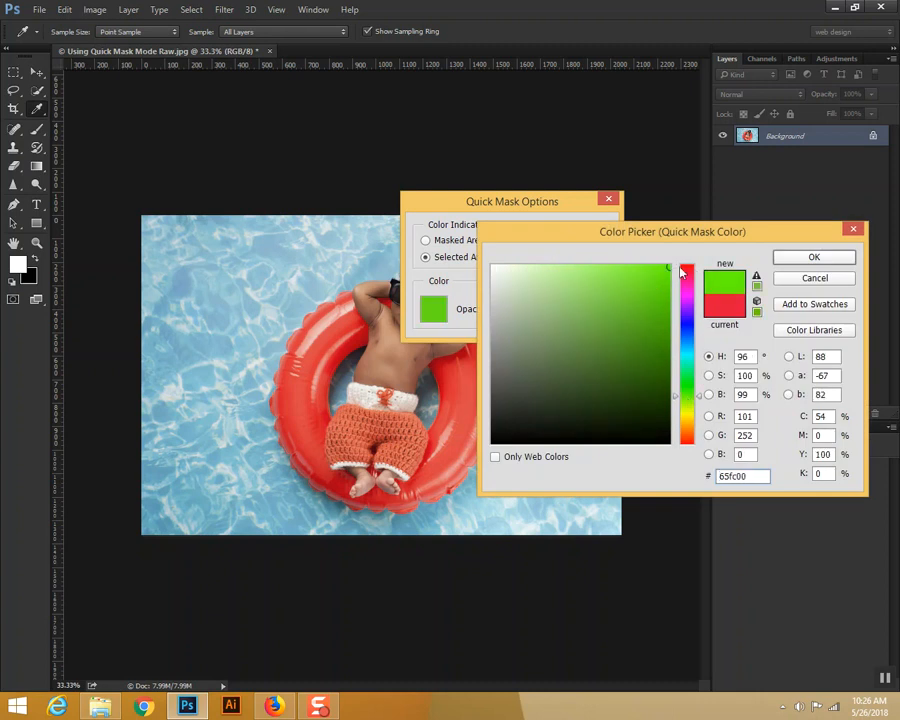
{"action": "left_click", "coordinate": [810, 257]}
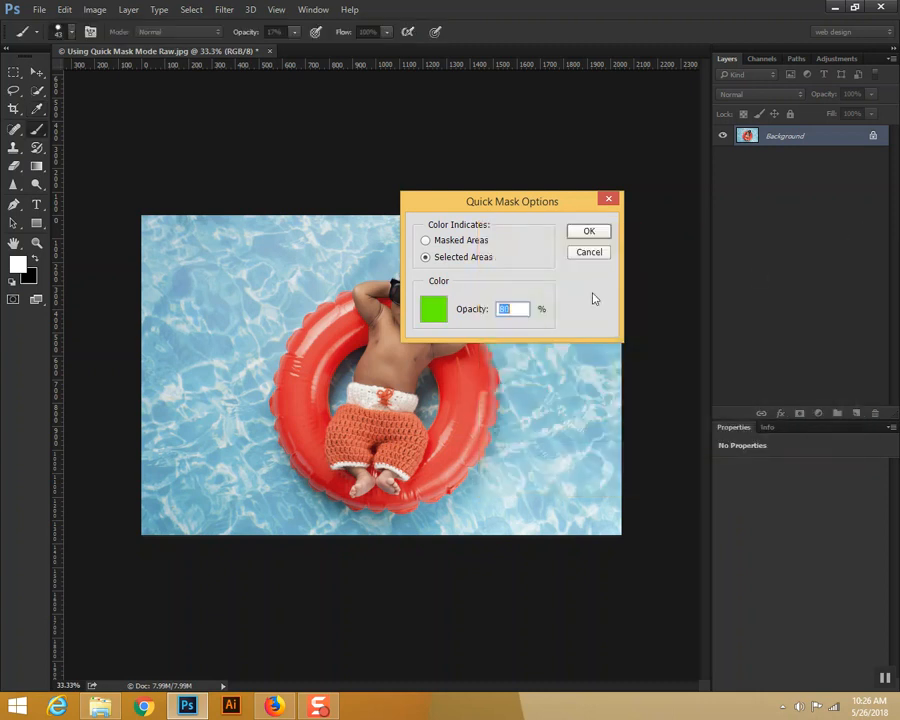
{"action": "left_click", "coordinate": [590, 232]}
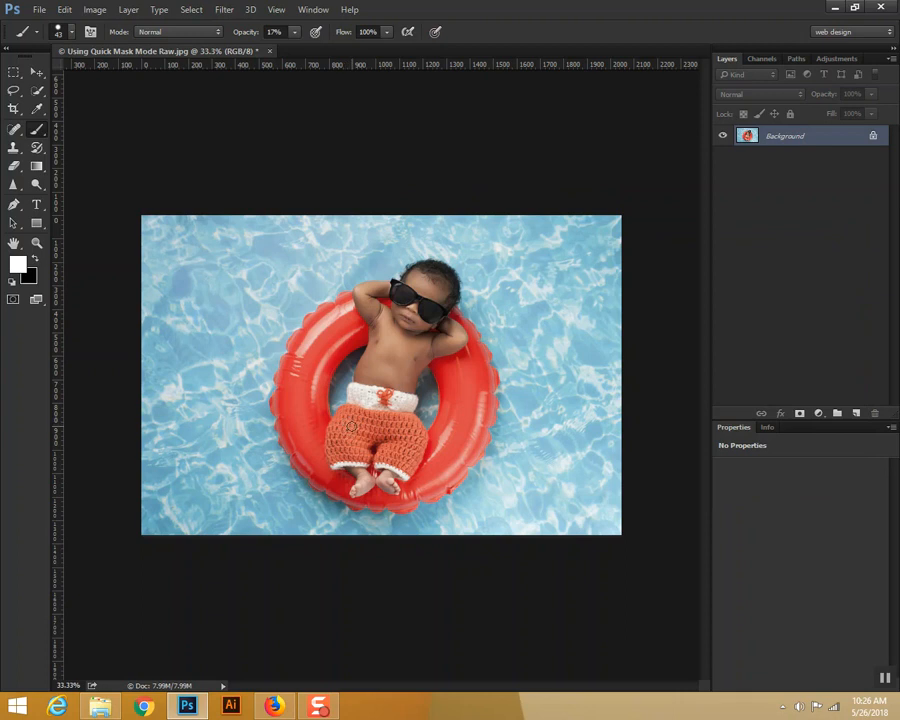
Step: Re-enter Quick Mask mode with black as the foreground colour and the brush opacity raised to 100%
{"action": "left_click", "coordinate": [33, 259]}
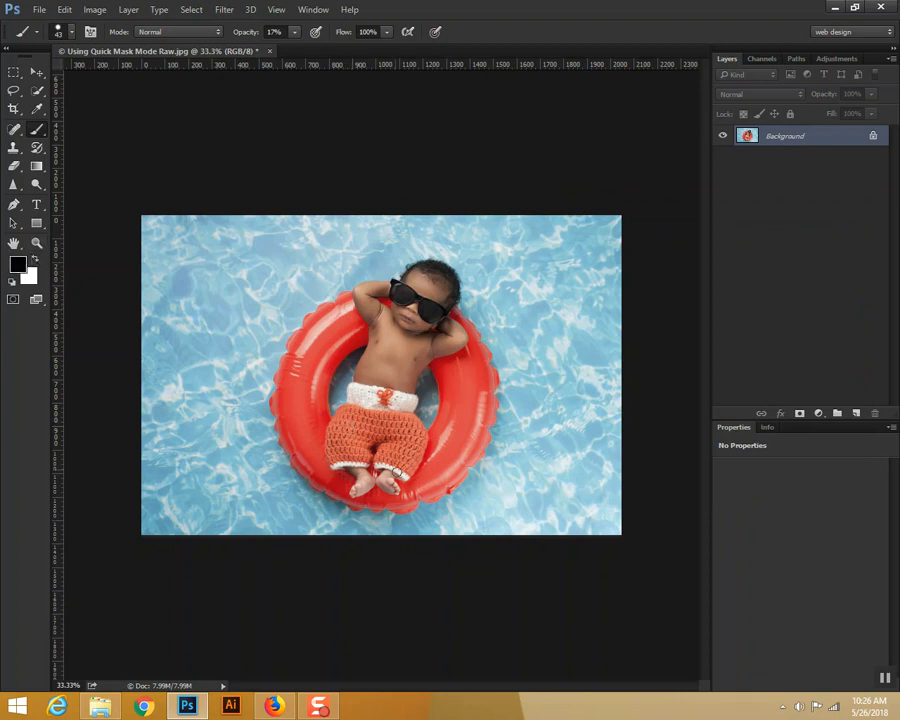
{"action": "key", "text": "q"}
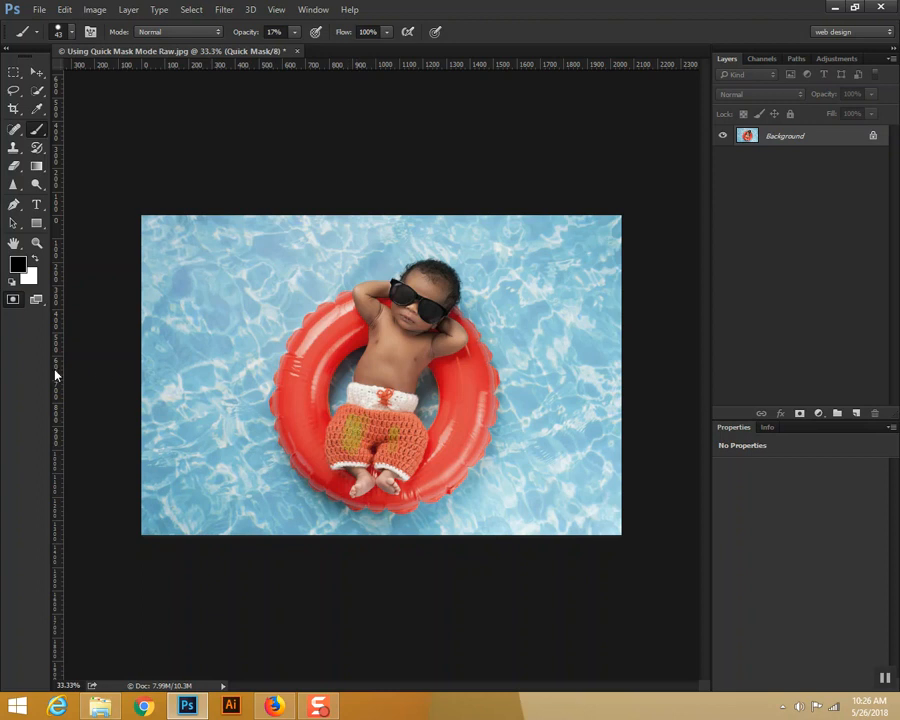
{"action": "left_click_drag", "start_coordinate": [295, 33], "coordinate": [545, 54]}
Step: Paint the mask over the baby's entire knitted shorts, including the white waistband and the leg trims
{"action": "left_click_drag", "start_coordinate": [350, 445], "coordinate": [352, 422]}
{"action": "key", "text": "ctrl+plus"}
{"action": "key", "text": "ctrl+plus"}
{"action": "key", "text": "ctrl+plus"}
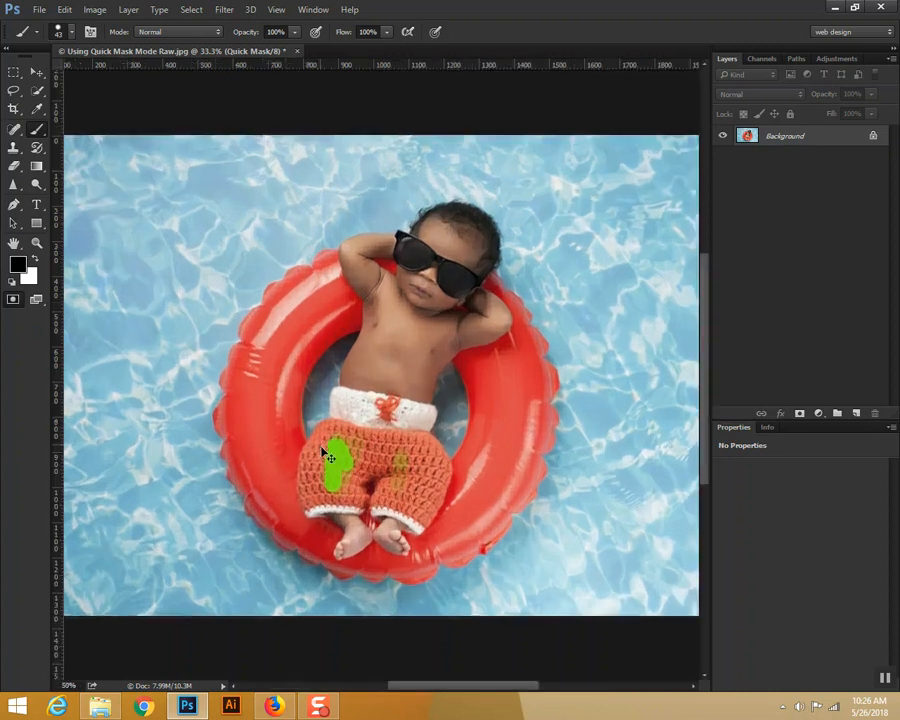
{"action": "left_click_drag", "start_coordinate": [296, 552], "coordinate": [323, 372]}
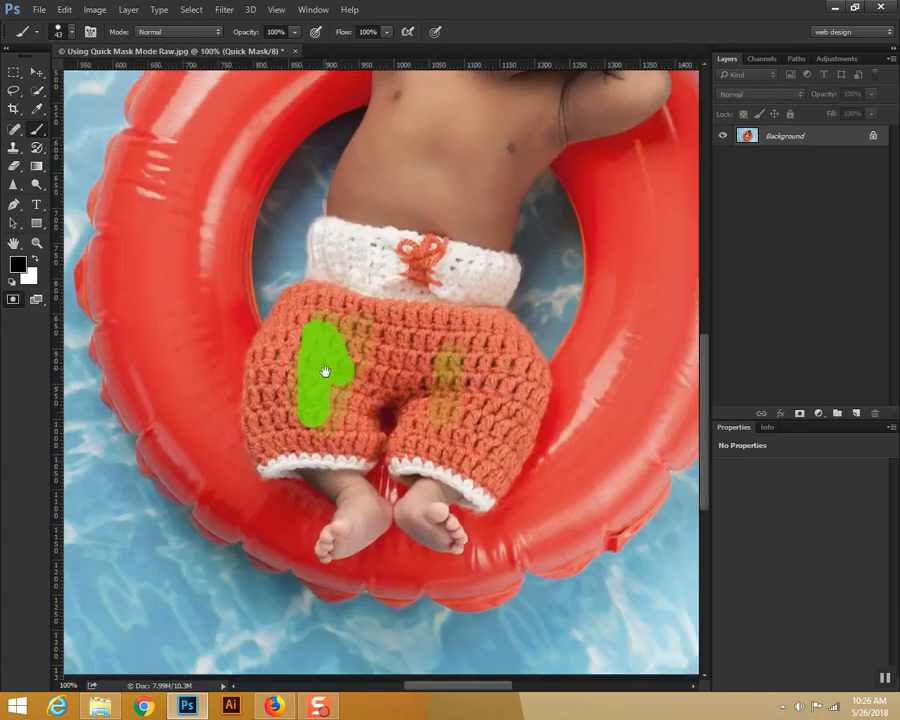
{"action": "key", "text": "ctrl+plus"}
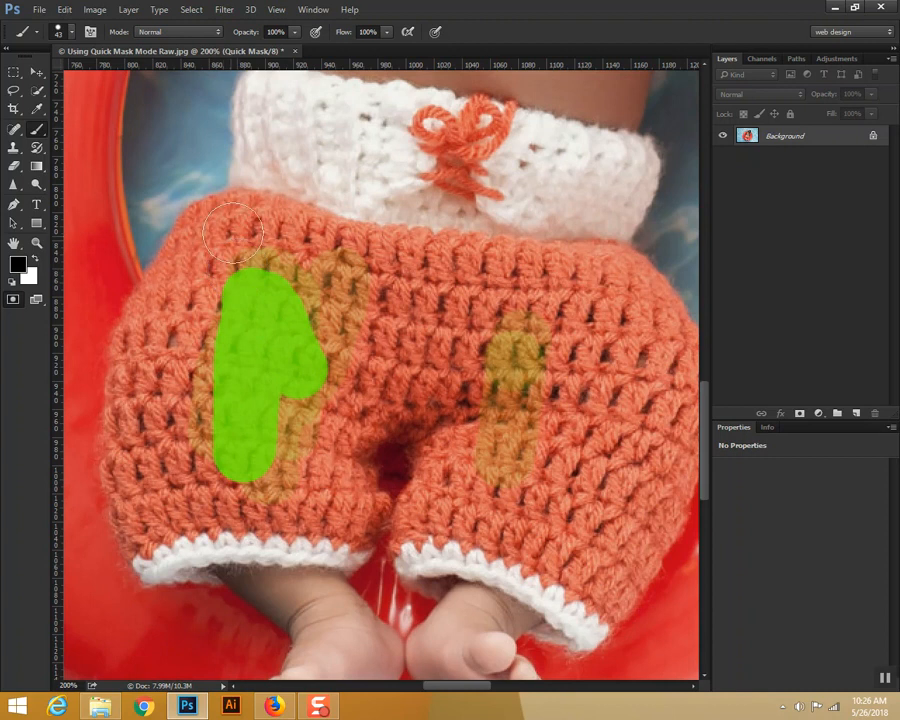
{"action": "left_click", "coordinate": [235, 216]}
{"action": "mouse_move", "coordinate": [213, 224]}
{"action": "left_mouse_down"}
{"action": "mouse_move", "coordinate": [141, 356]}
{"action": "mouse_move", "coordinate": [128, 460]}
{"action": "mouse_move", "coordinate": [145, 546]}
{"action": "mouse_move", "coordinate": [168, 540]}
{"action": "mouse_move", "coordinate": [162, 549]}
{"action": "mouse_move", "coordinate": [214, 553]}
{"action": "mouse_move", "coordinate": [181, 557]}
{"action": "mouse_move", "coordinate": [305, 538]}
{"action": "mouse_move", "coordinate": [431, 552]}
{"action": "mouse_move", "coordinate": [557, 591]}
{"action": "mouse_move", "coordinate": [594, 628]}
{"action": "mouse_move", "coordinate": [567, 629]}
{"action": "mouse_move", "coordinate": [566, 617]}
{"action": "mouse_move", "coordinate": [605, 601]}
{"action": "mouse_move", "coordinate": [643, 502]}
{"action": "left_mouse_up"}
{"action": "left_click_drag", "start_coordinate": [594, 381], "coordinate": [518, 390]}
{"action": "mouse_move", "coordinate": [159, 241]}
{"action": "left_mouse_down"}
{"action": "mouse_move", "coordinate": [170, 160]}
{"action": "mouse_move", "coordinate": [180, 118]}
{"action": "mouse_move", "coordinate": [190, 113]}
{"action": "mouse_move", "coordinate": [432, 150]}
{"action": "mouse_move", "coordinate": [552, 180]}
{"action": "mouse_move", "coordinate": [520, 265]}
{"action": "mouse_move", "coordinate": [583, 347]}
{"action": "mouse_move", "coordinate": [612, 426]}
{"action": "mouse_move", "coordinate": [594, 498]}
{"action": "mouse_move", "coordinate": [554, 570]}
{"action": "mouse_move", "coordinate": [575, 533]}
{"action": "mouse_move", "coordinate": [568, 552]}
{"action": "mouse_move", "coordinate": [518, 326]}
{"action": "mouse_move", "coordinate": [366, 271]}
{"action": "mouse_move", "coordinate": [408, 211]}
{"action": "mouse_move", "coordinate": [380, 178]}
{"action": "mouse_move", "coordinate": [235, 195]}
{"action": "mouse_move", "coordinate": [230, 163]}
{"action": "mouse_move", "coordinate": [213, 140]}
{"action": "mouse_move", "coordinate": [200, 235]}
{"action": "mouse_move", "coordinate": [222, 255]}
{"action": "mouse_move", "coordinate": [372, 225]}
{"action": "mouse_move", "coordinate": [284, 155]}
{"action": "mouse_move", "coordinate": [460, 192]}
{"action": "mouse_move", "coordinate": [483, 210]}
{"action": "mouse_move", "coordinate": [421, 245]}
{"action": "mouse_move", "coordinate": [186, 292]}
{"action": "mouse_move", "coordinate": [166, 330]}
{"action": "mouse_move", "coordinate": [187, 245]}
{"action": "mouse_move", "coordinate": [117, 366]}
{"action": "mouse_move", "coordinate": [88, 520]}
{"action": "mouse_move", "coordinate": [120, 550]}
{"action": "mouse_move", "coordinate": [104, 432]}
{"action": "mouse_move", "coordinate": [76, 466]}
{"action": "mouse_move", "coordinate": [128, 538]}
{"action": "mouse_move", "coordinate": [325, 522]}
{"action": "mouse_move", "coordinate": [515, 570]}
{"action": "mouse_move", "coordinate": [455, 365]}
{"action": "mouse_move", "coordinate": [410, 320]}
{"action": "mouse_move", "coordinate": [402, 475]}
{"action": "mouse_move", "coordinate": [484, 298]}
{"action": "mouse_move", "coordinate": [412, 515]}
{"action": "mouse_move", "coordinate": [214, 492]}
{"action": "mouse_move", "coordinate": [378, 388]}
{"action": "mouse_move", "coordinate": [315, 432]}
{"action": "mouse_move", "coordinate": [215, 360]}
{"action": "mouse_move", "coordinate": [350, 356]}
{"action": "mouse_move", "coordinate": [366, 322]}
{"action": "left_mouse_up"}
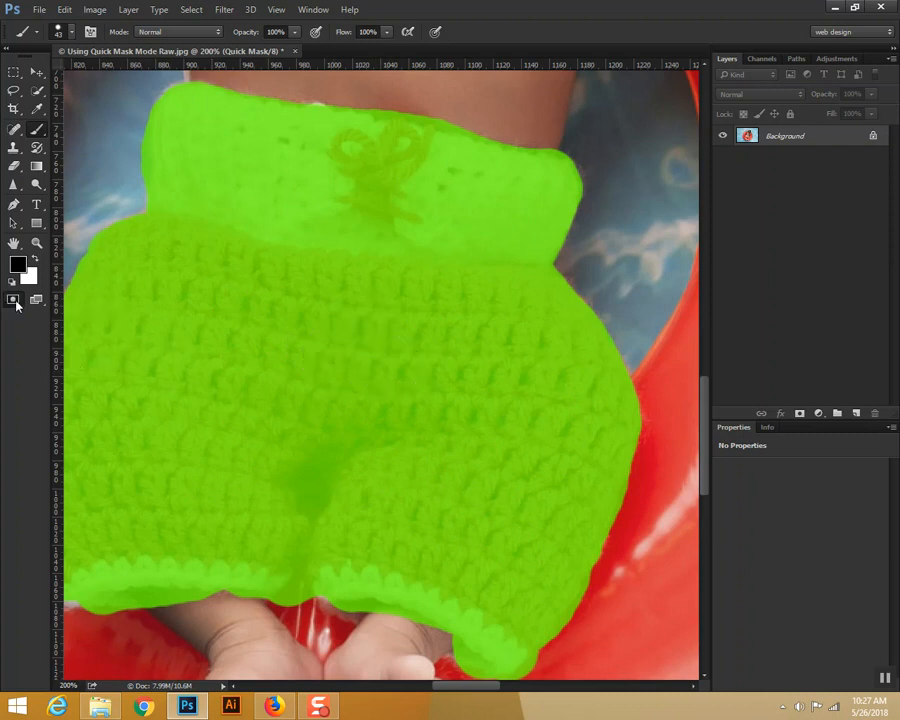
Step: Convert the painted mask into a selection and copy the selected shorts to a new layer
{"action": "left_click", "coordinate": [16, 306]}
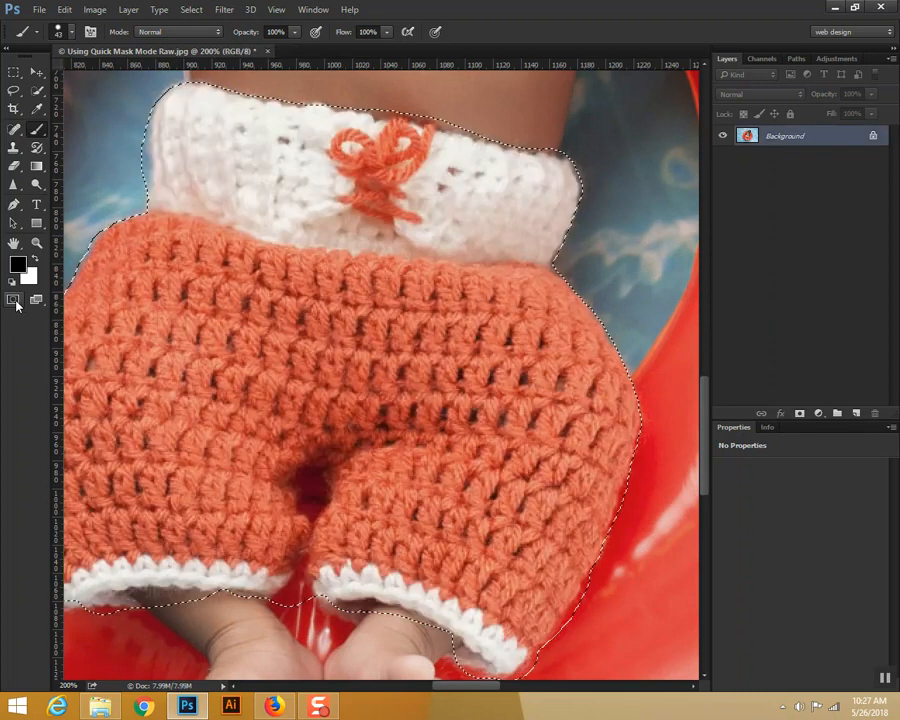
{"action": "key", "text": "ctrl+minus"}
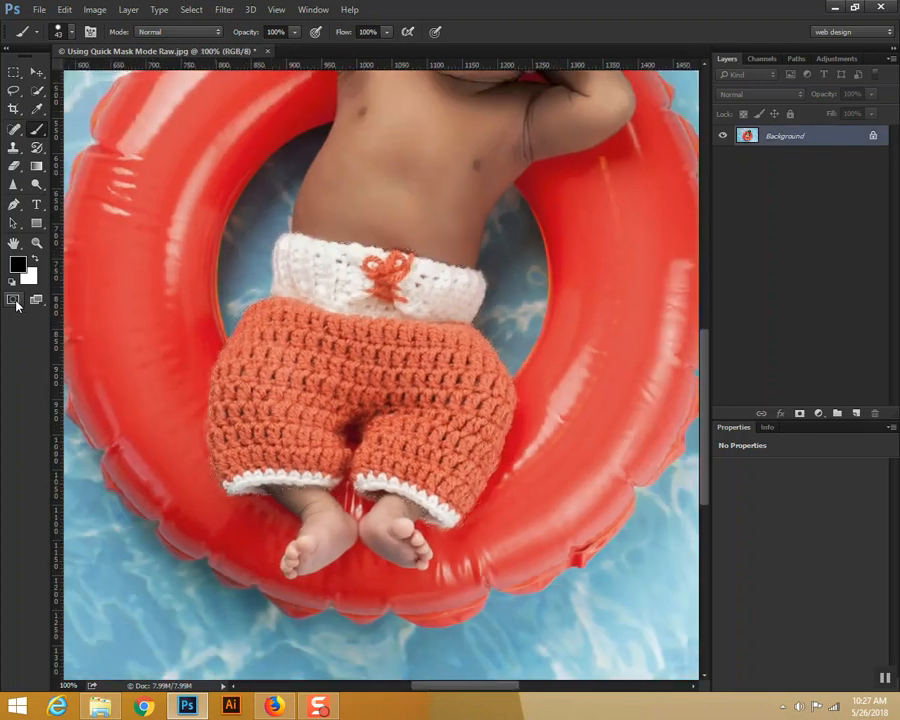
{"action": "key", "text": "ctrl+minus"}
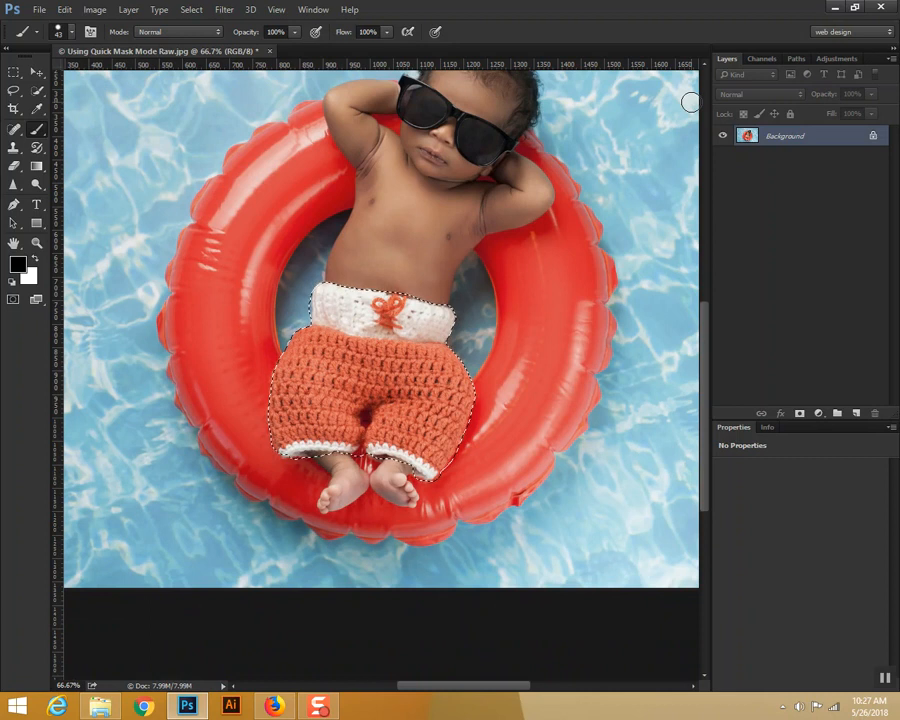
{"action": "key", "text": "ctrl+j"}
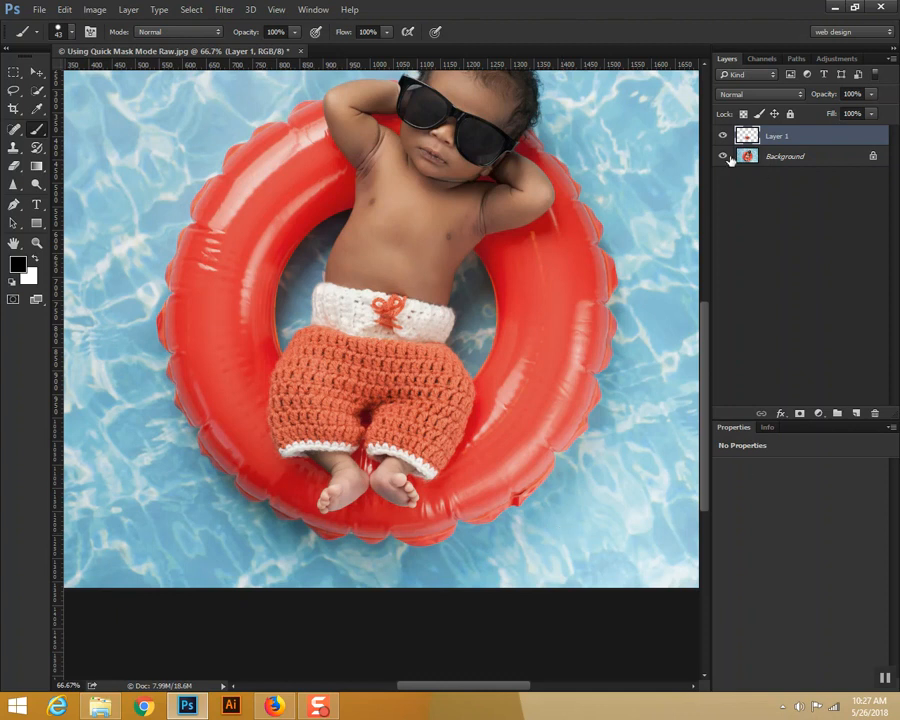
Step: Toggle the Background layer's visibility and leave it hidden to check the cut-out shorts alone
{"action": "left_click", "coordinate": [723, 157]}
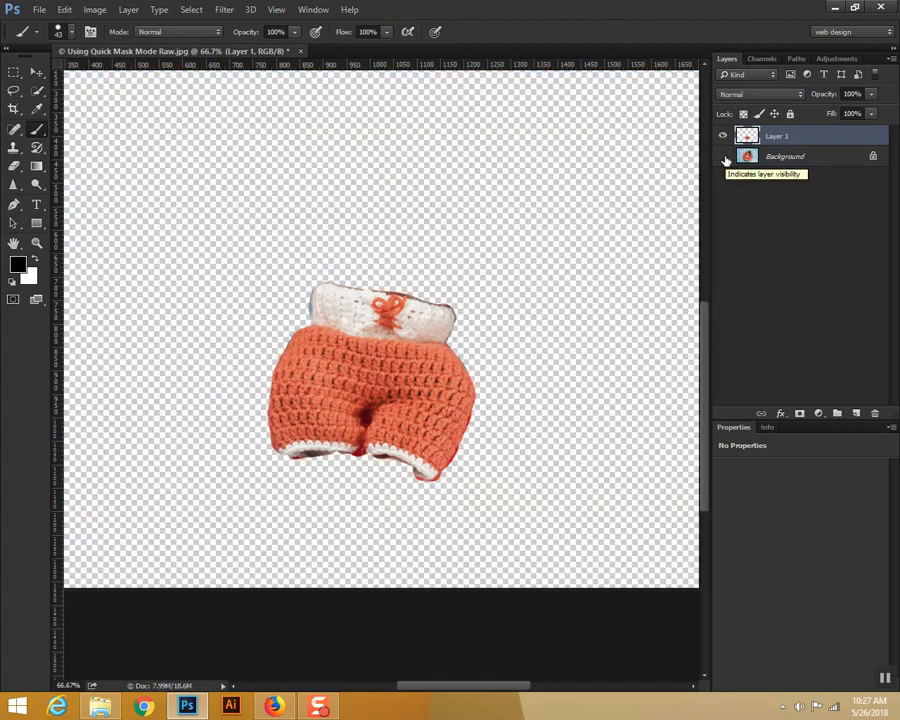
{"action": "left_click", "coordinate": [723, 157]}
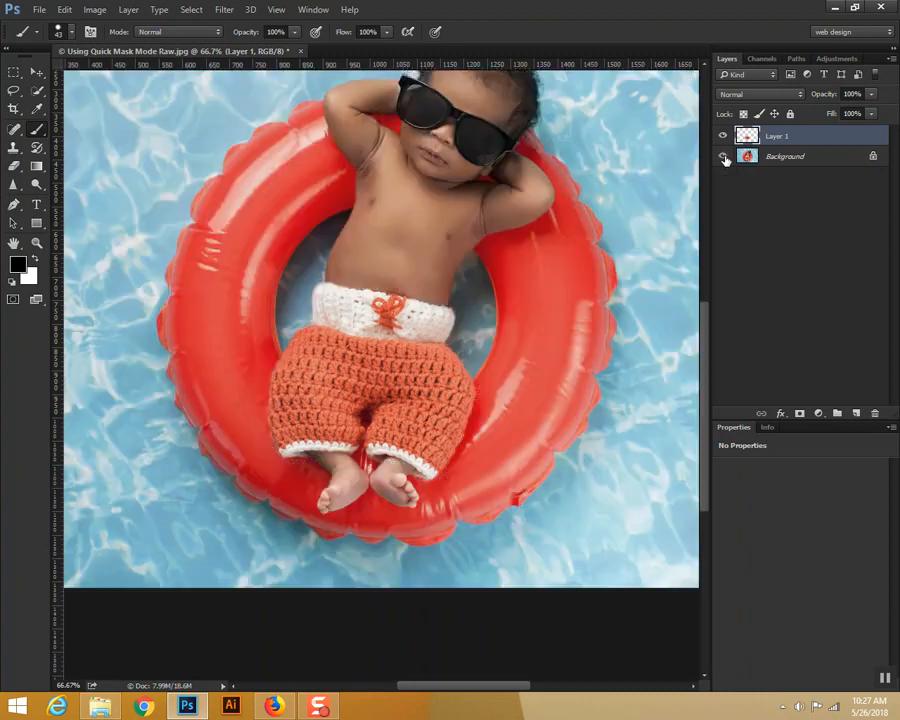
{"action": "left_click", "coordinate": [723, 157]}
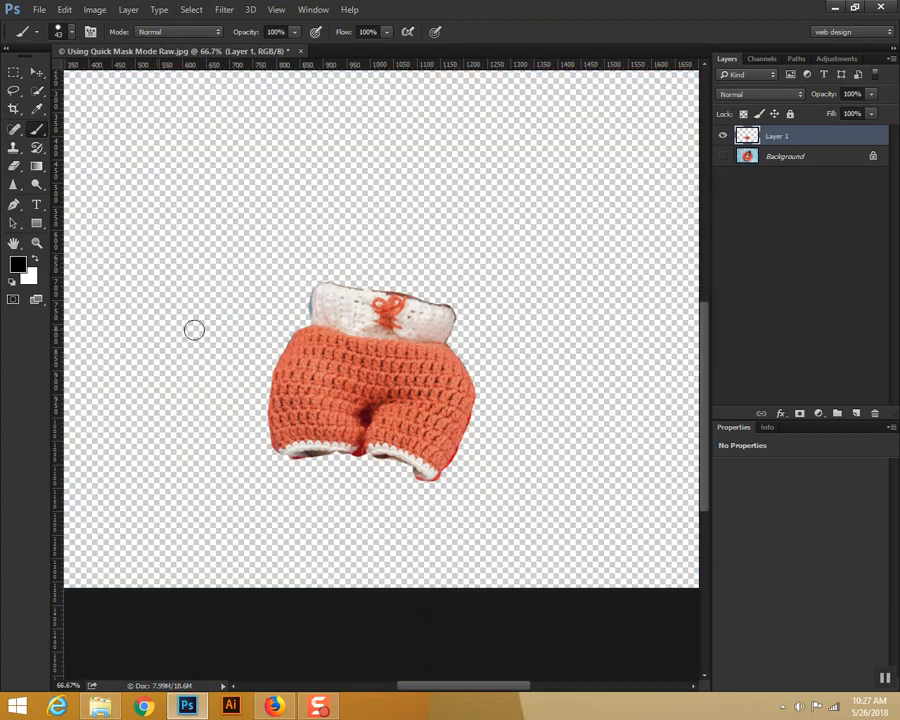
{"action": "key", "text": "ctrl+plus"}
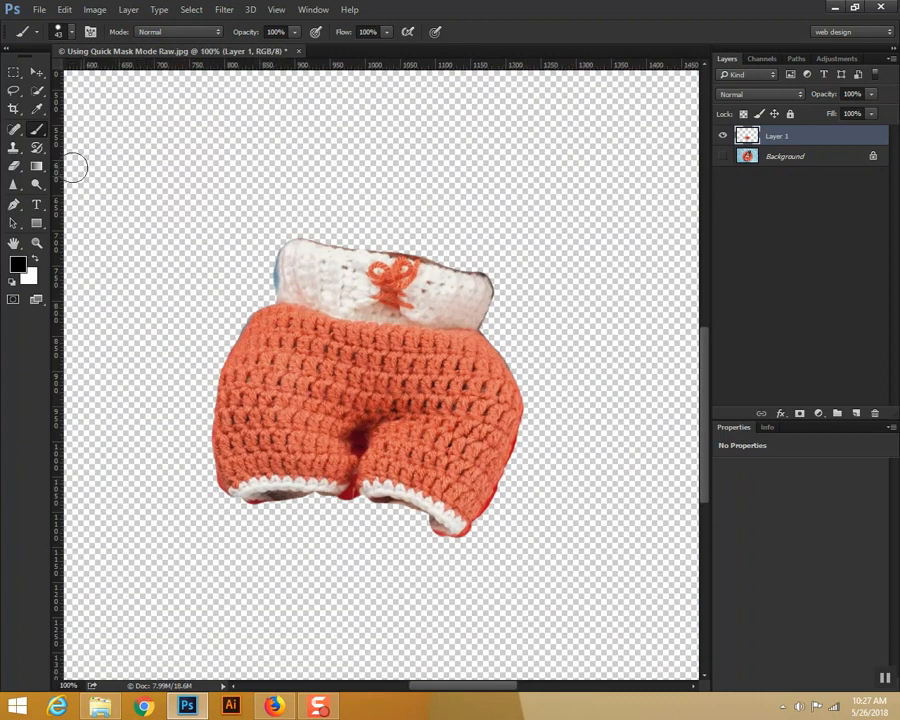
{"action": "left_click", "coordinate": [37, 131]}
{"action": "left_click", "coordinate": [73, 33]}
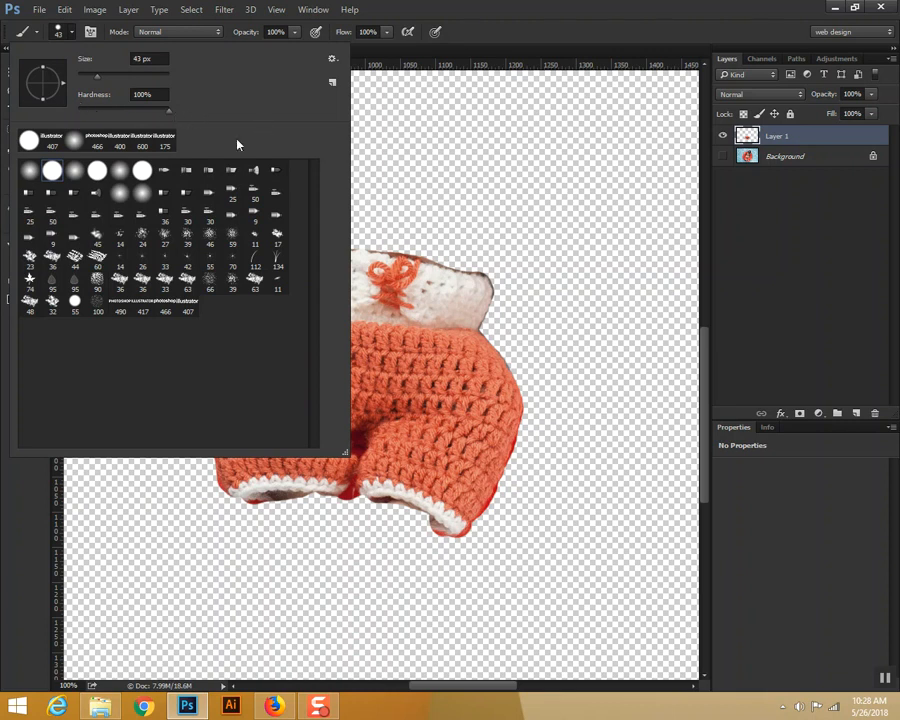
{"action": "left_click", "coordinate": [436, 336]}
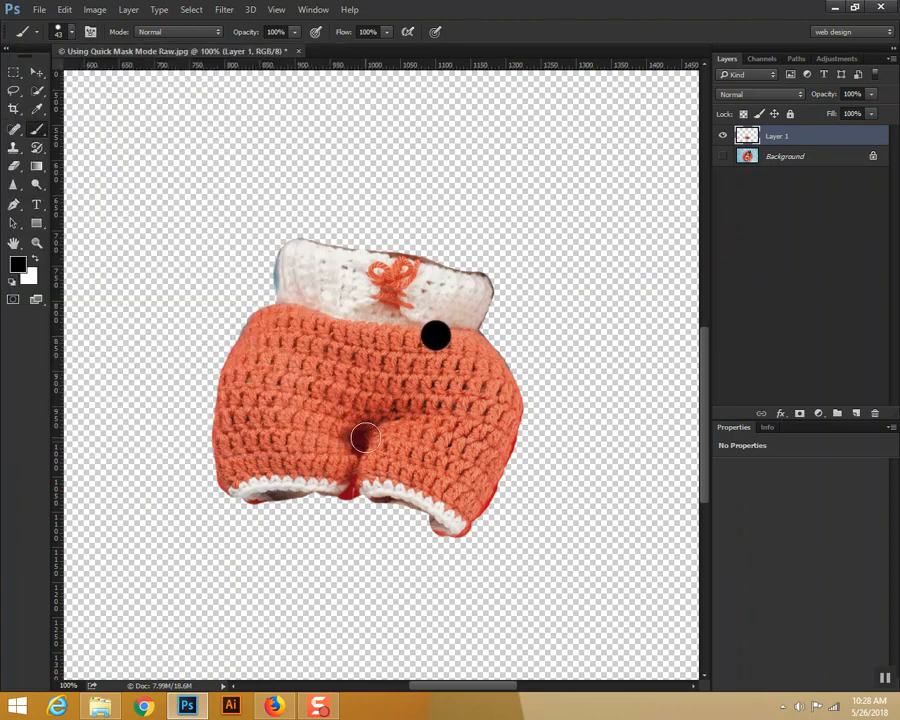
{"action": "key", "text": "ctrl+z"}
Step: Inspect the cutout's waistband edges closely, then delete the copied shorts layer and show the Background layer again
{"action": "key", "text": "ctrl+plus"}
{"action": "key", "text": "ctrl+plus"}
{"action": "left_click_drag", "start_coordinate": [432, 236], "coordinate": [443, 434]}
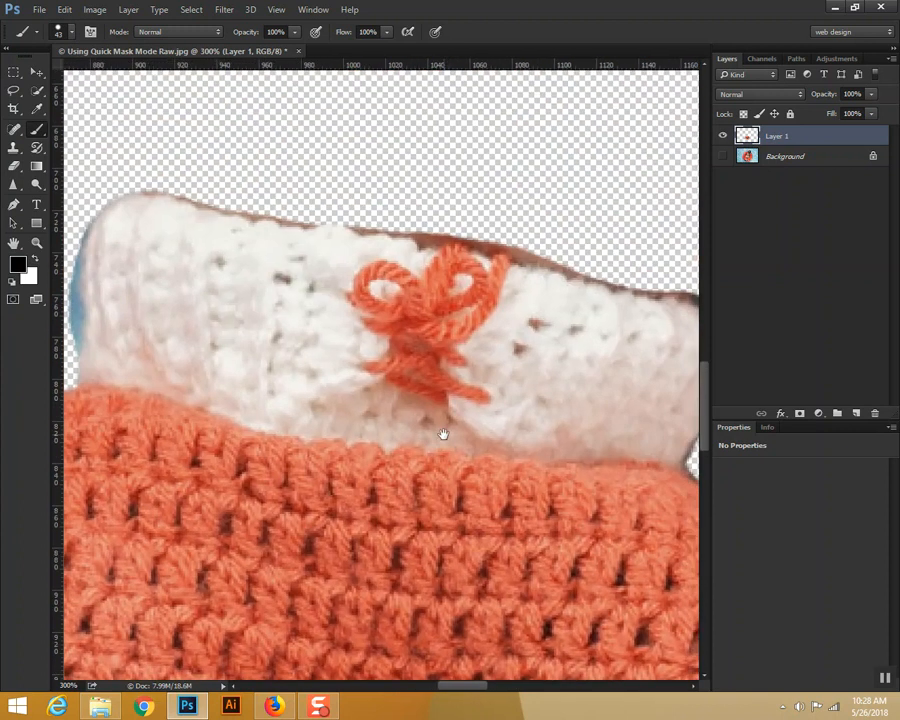
{"action": "left_click_drag", "start_coordinate": [137, 312], "coordinate": [293, 277]}
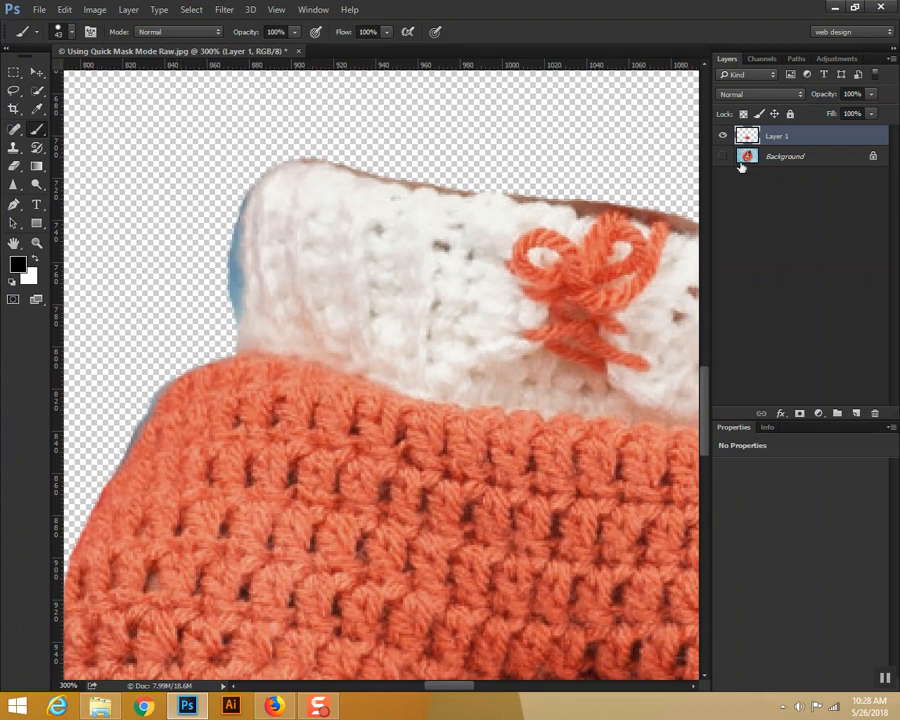
{"action": "key", "text": "Delete"}
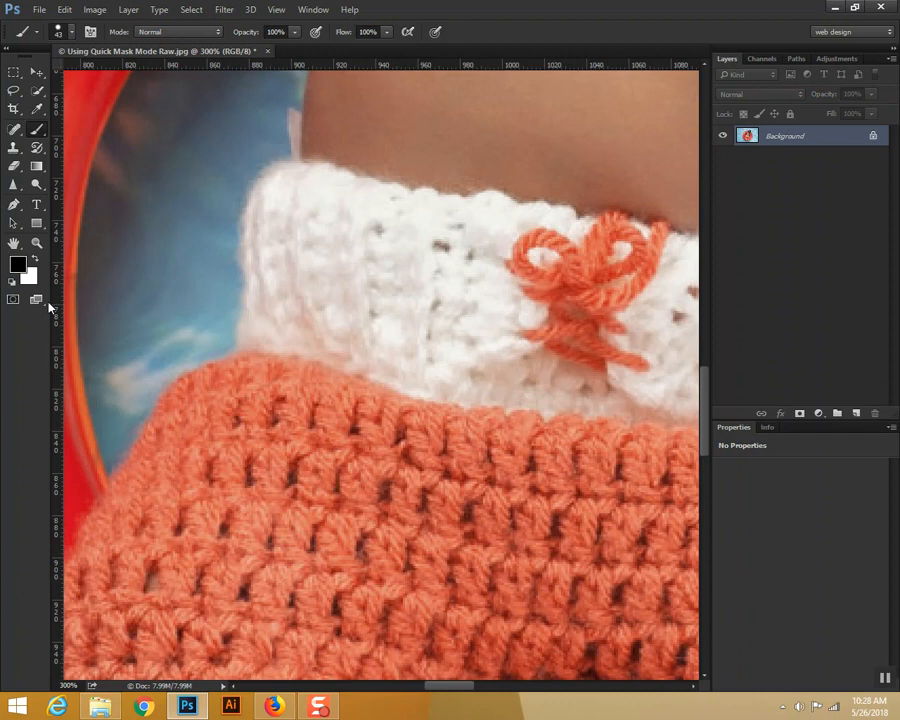
Step: Enter Quick Mask mode and, with the brush softened to 71% hardness, paint over the knit just below the waistband
{"action": "left_click", "coordinate": [13, 299]}
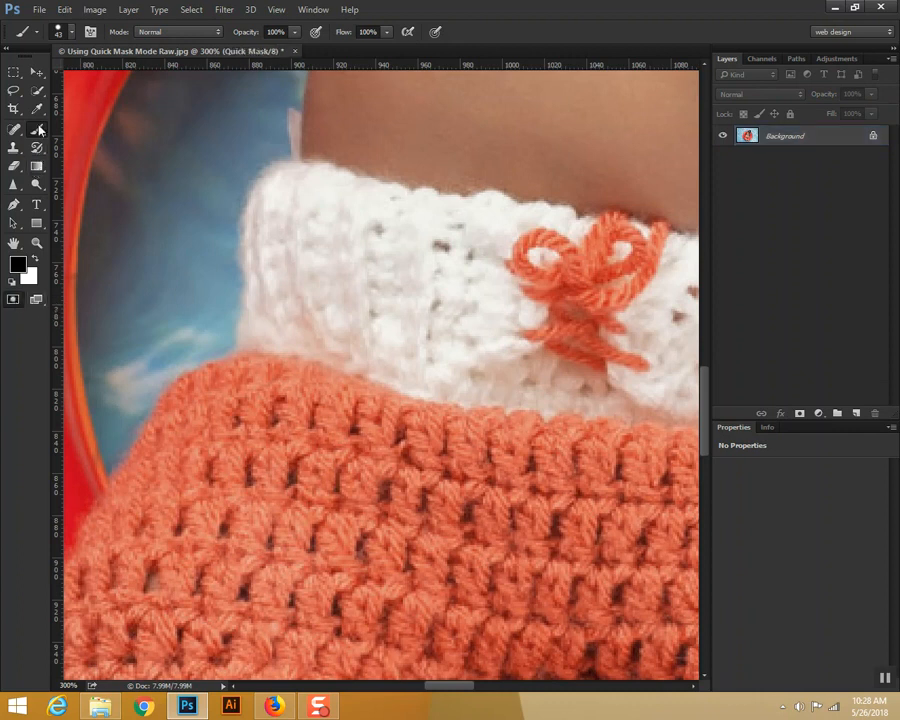
{"action": "left_click", "coordinate": [71, 32]}
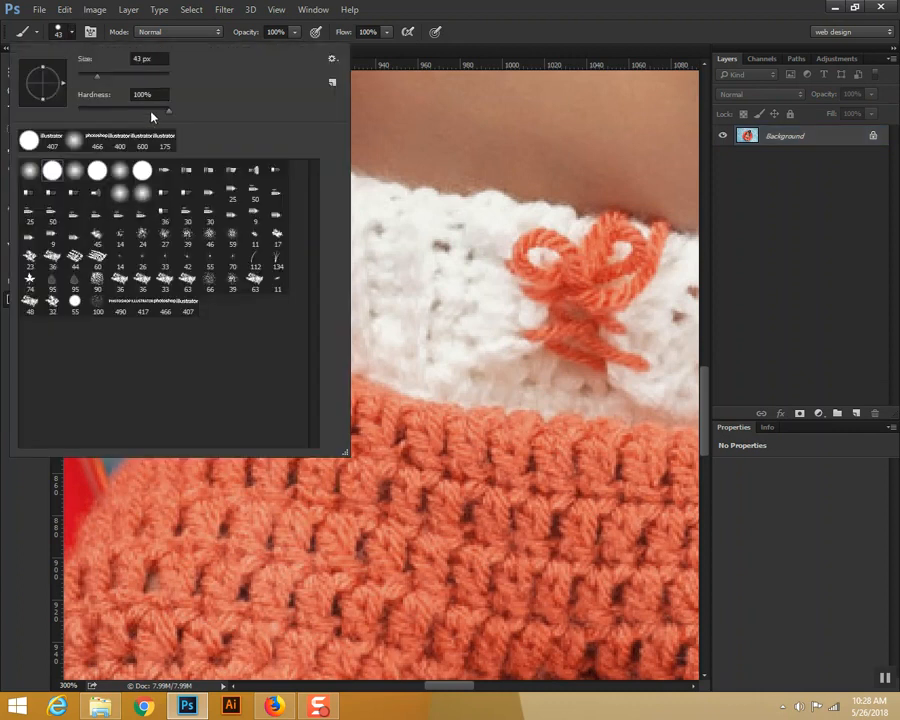
{"action": "left_click", "coordinate": [143, 111]}
{"action": "left_click", "coordinate": [408, 485]}
{"action": "mouse_move", "coordinate": [420, 462]}
{"action": "left_mouse_down"}
{"action": "mouse_move", "coordinate": [265, 410]}
{"action": "mouse_move", "coordinate": [247, 416]}
{"action": "left_mouse_up"}
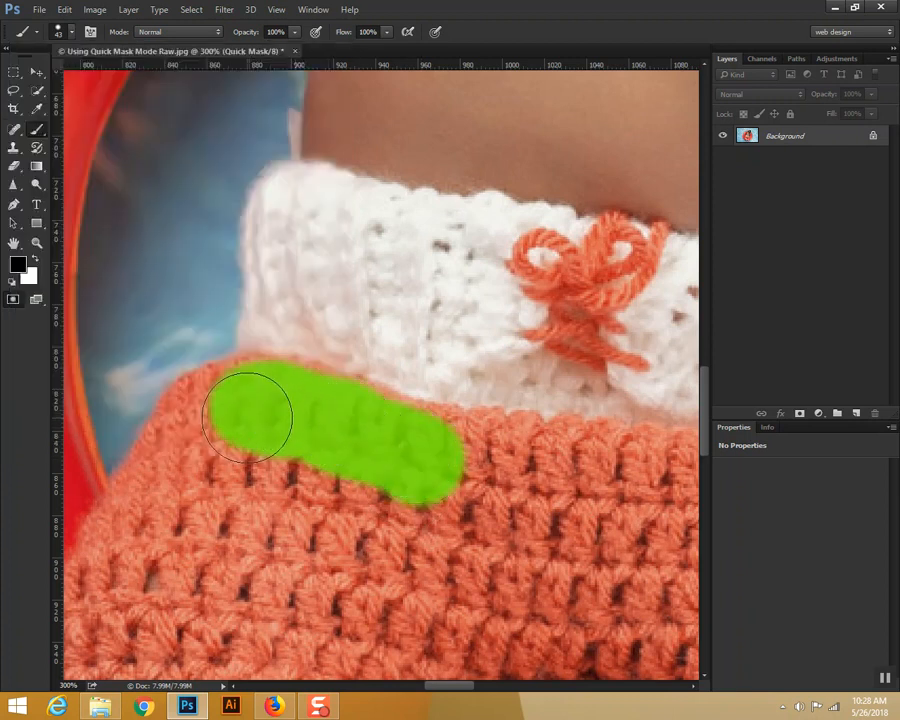
Step: Reduce the brush to 20 px and extend the mask around the shorts' upper left hip below the waistband
{"action": "key", "text": "bracketleft"}
{"action": "key", "text": "bracketleft"}
{"action": "key", "text": "bracketleft"}
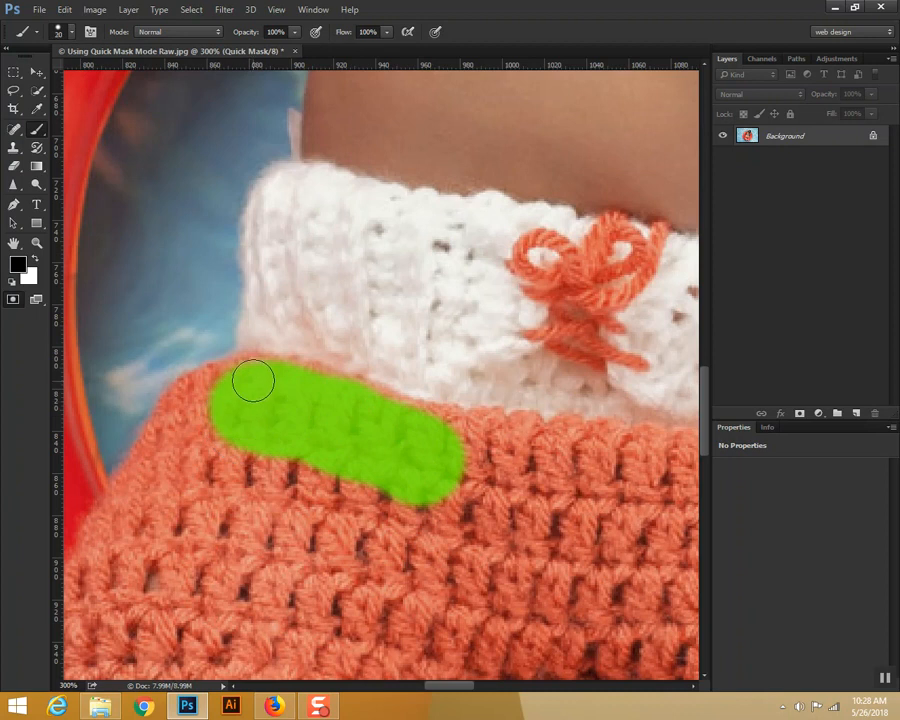
{"action": "mouse_move", "coordinate": [242, 372]}
{"action": "left_mouse_down"}
{"action": "mouse_move", "coordinate": [196, 388]}
{"action": "mouse_move", "coordinate": [191, 400]}
{"action": "left_mouse_up"}
Step: Lower the brush hardness further and paint the mask down the shorts' outer left edge to the white leg trim
{"action": "left_click", "coordinate": [71, 32]}
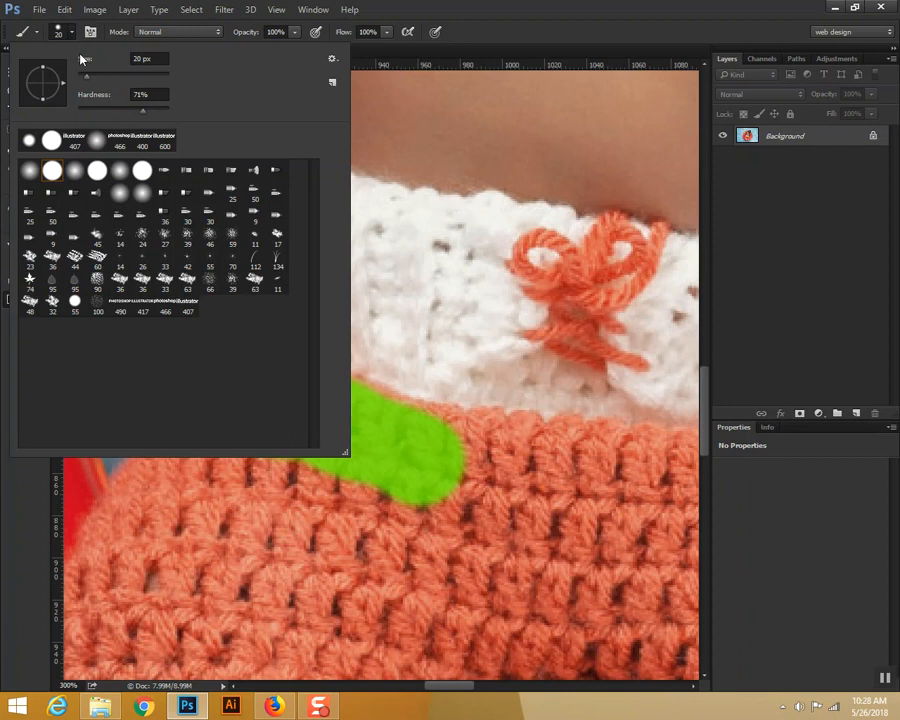
{"action": "left_click", "coordinate": [120, 110]}
{"action": "left_click", "coordinate": [472, 543]}
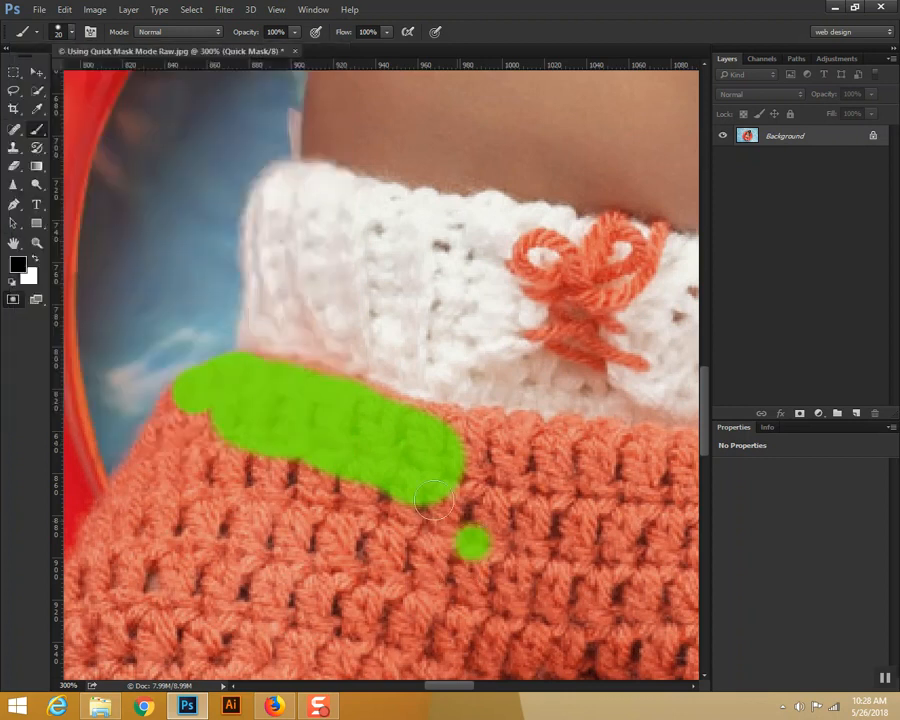
{"action": "mouse_move", "coordinate": [187, 395]}
{"action": "left_mouse_down"}
{"action": "mouse_move", "coordinate": [167, 438]}
{"action": "mouse_move", "coordinate": [173, 409]}
{"action": "mouse_move", "coordinate": [102, 528]}
{"action": "mouse_move", "coordinate": [85, 593]}
{"action": "mouse_move", "coordinate": [205, 428]}
{"action": "left_mouse_up"}
{"action": "left_click_drag", "start_coordinate": [218, 540], "coordinate": [206, 442]}
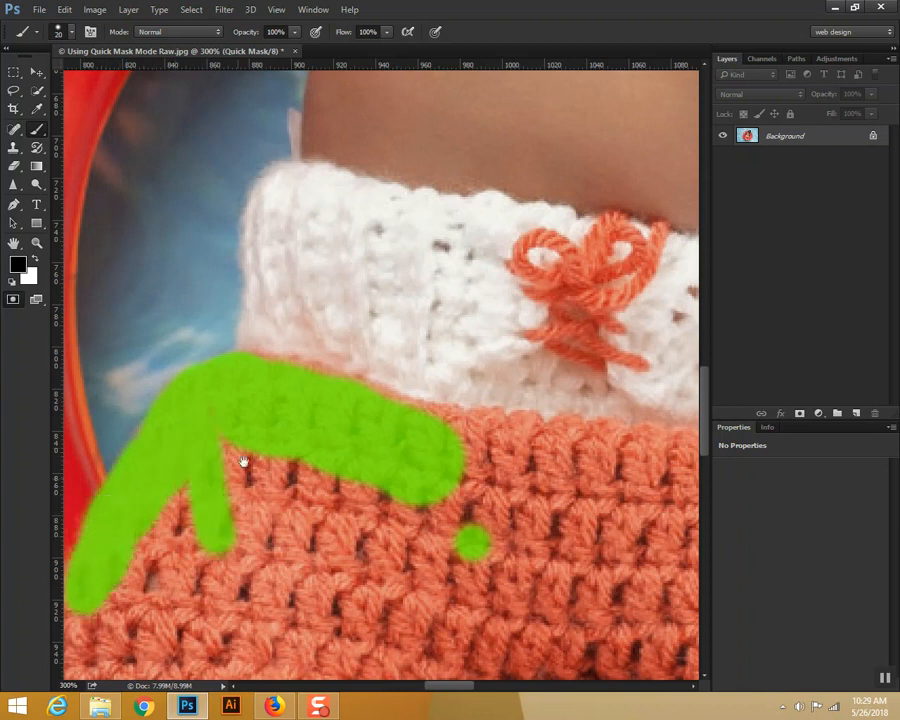
{"action": "left_click_drag", "start_coordinate": [236, 480], "coordinate": [338, 190]}
{"action": "mouse_move", "coordinate": [196, 285]}
{"action": "left_mouse_down"}
{"action": "mouse_move", "coordinate": [180, 319]}
{"action": "mouse_move", "coordinate": [186, 289]}
{"action": "mouse_move", "coordinate": [163, 383]}
{"action": "mouse_move", "coordinate": [164, 504]}
{"action": "mouse_move", "coordinate": [184, 574]}
{"action": "mouse_move", "coordinate": [217, 636]}
{"action": "mouse_move", "coordinate": [285, 634]}
{"action": "left_mouse_up"}
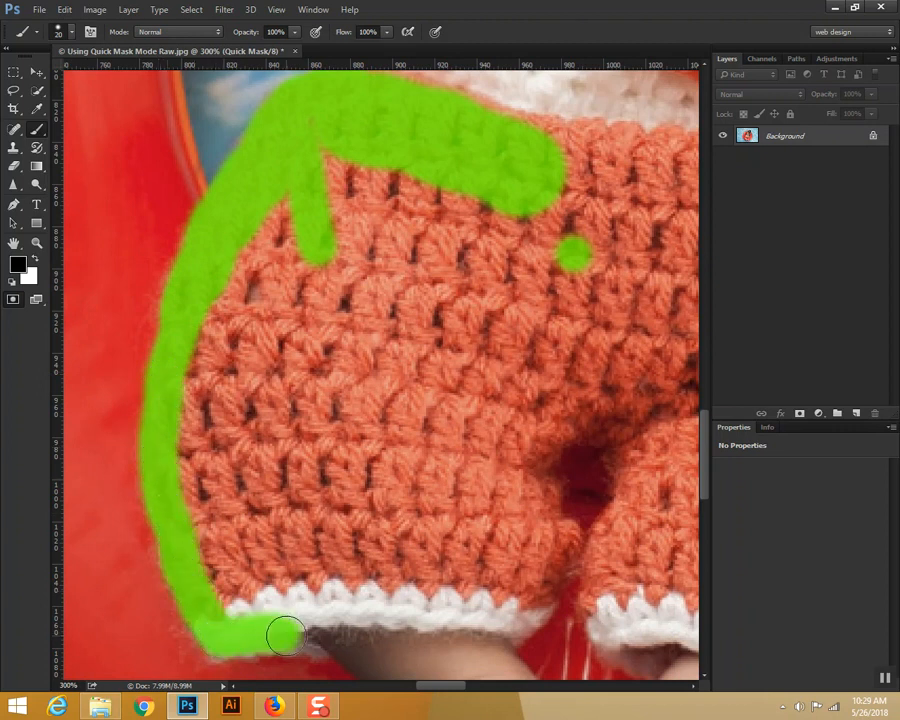
Step: With a brush of about 8 px, mask the lower edge of the left leg's white trim and its inner corner
{"action": "key", "text": "ctrl+plus"}
{"action": "left_click_drag", "start_coordinate": [341, 517], "coordinate": [326, 219]}
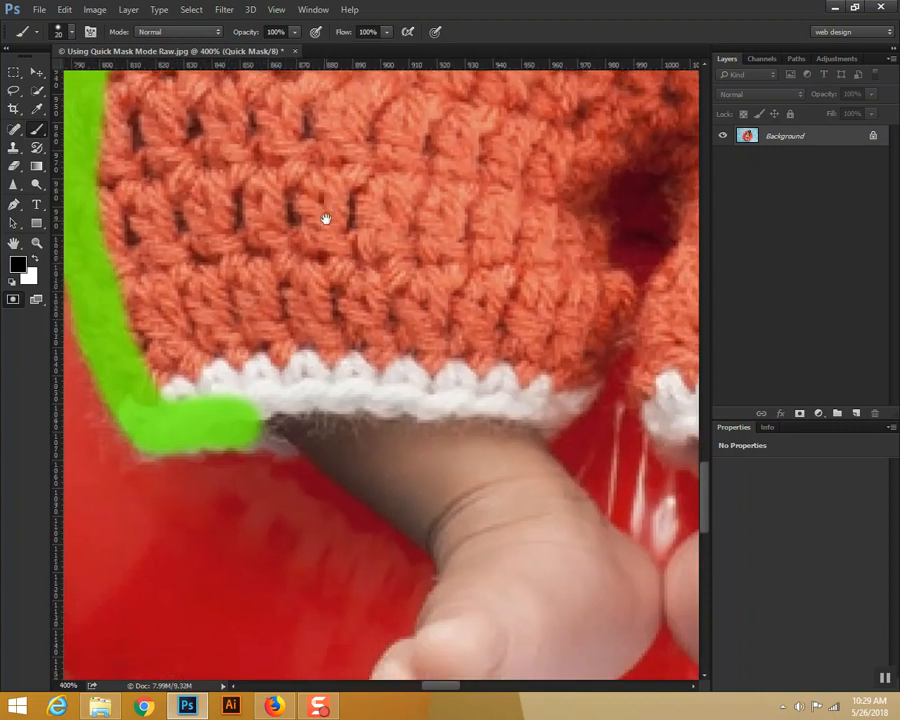
{"action": "key", "text": "bracketleft"}
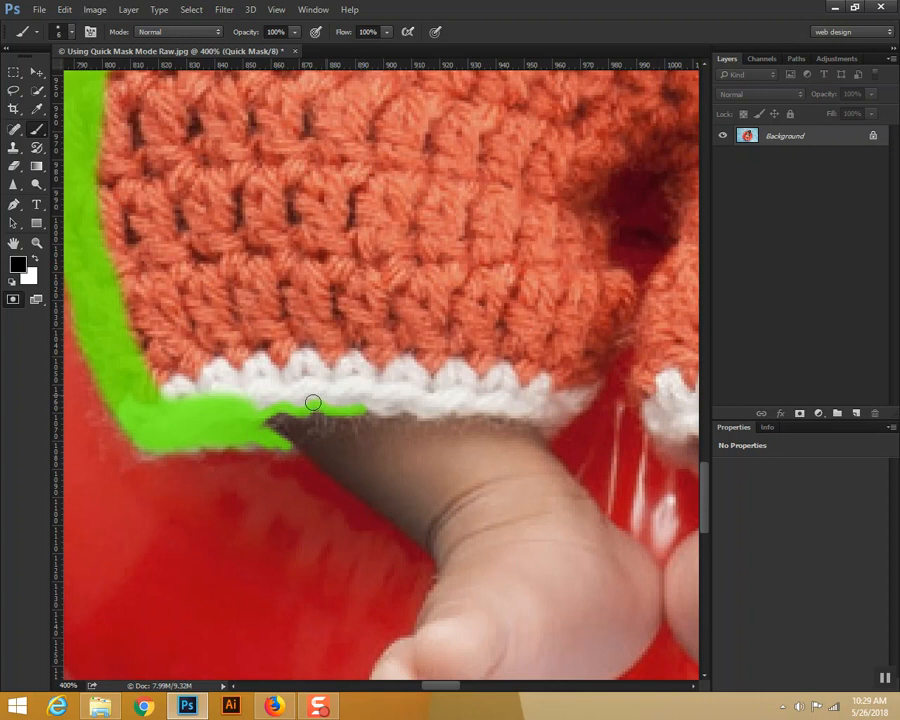
{"action": "mouse_move", "coordinate": [252, 406]}
{"action": "left_mouse_down"}
{"action": "mouse_move", "coordinate": [284, 397]}
{"action": "mouse_move", "coordinate": [400, 402]}
{"action": "left_mouse_up"}
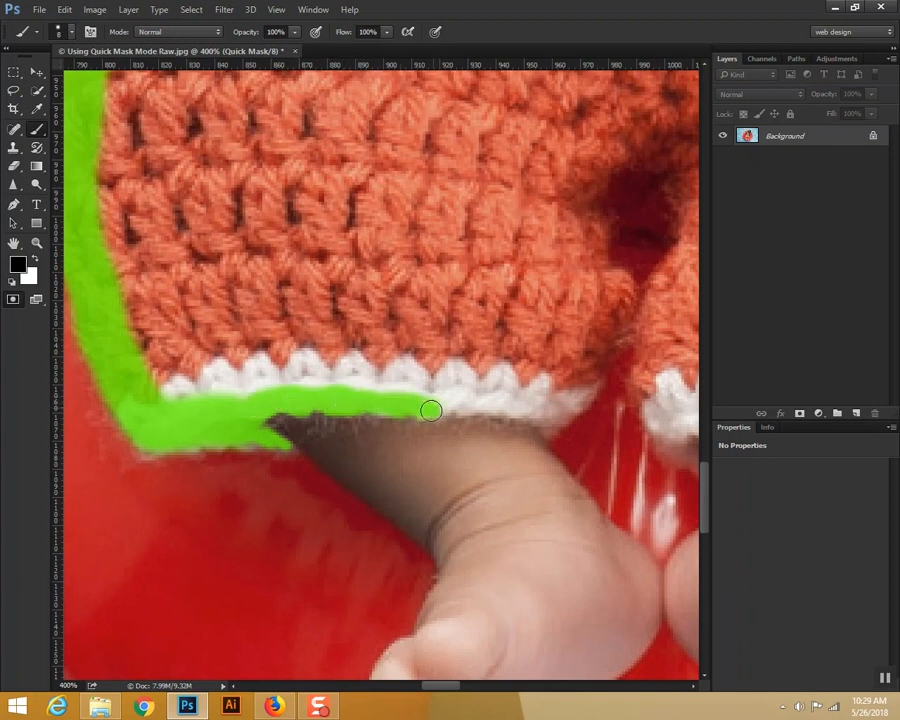
{"action": "mouse_move", "coordinate": [455, 405]}
{"action": "left_mouse_down"}
{"action": "mouse_move", "coordinate": [531, 409]}
{"action": "mouse_move", "coordinate": [556, 415]}
{"action": "mouse_move", "coordinate": [554, 427]}
{"action": "mouse_move", "coordinate": [587, 395]}
{"action": "mouse_move", "coordinate": [615, 326]}
{"action": "left_mouse_up"}
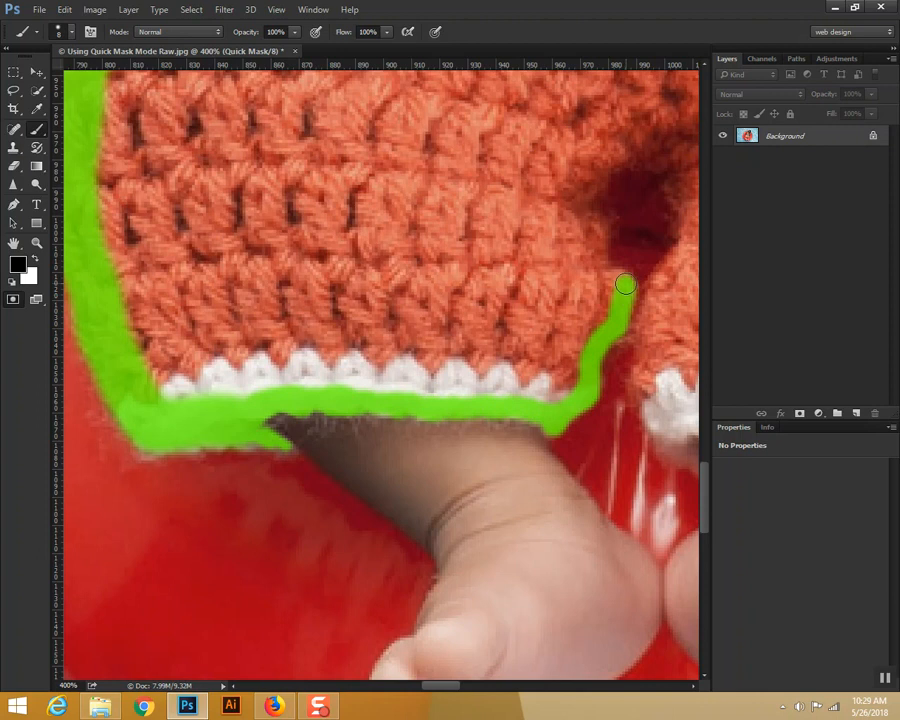
Step: Paint the mask around the dark gap between the two legs, leaving the gap itself unmasked
{"action": "mouse_move", "coordinate": [618, 277]}
{"action": "left_mouse_down"}
{"action": "mouse_move", "coordinate": [599, 262]}
{"action": "mouse_move", "coordinate": [606, 215]}
{"action": "left_mouse_up"}
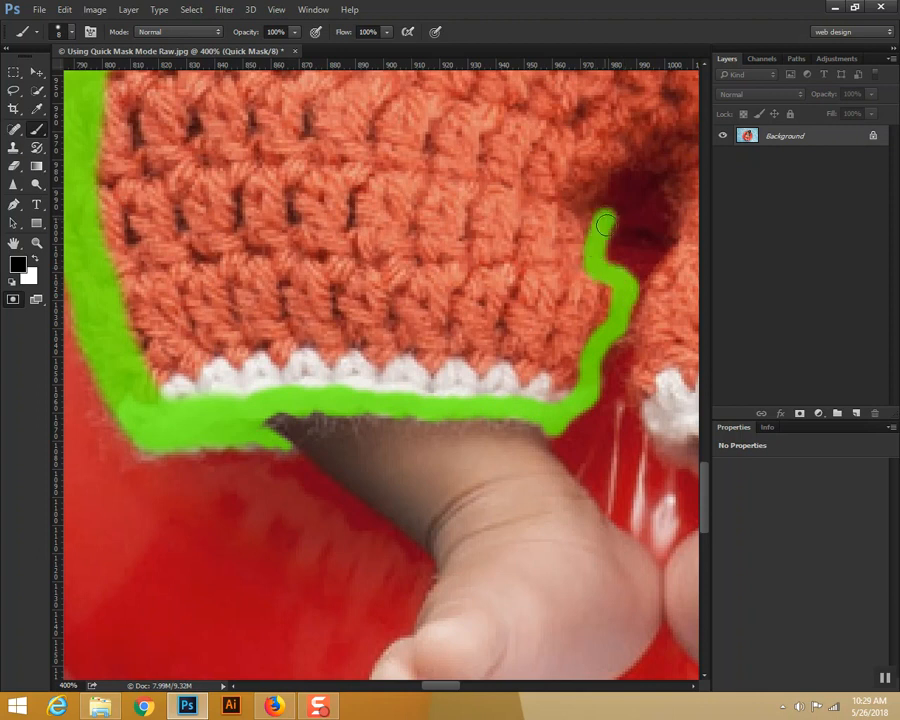
{"action": "mouse_move", "coordinate": [620, 155]}
{"action": "left_mouse_down"}
{"action": "mouse_move", "coordinate": [587, 189]}
{"action": "mouse_move", "coordinate": [593, 232]}
{"action": "left_mouse_up"}
{"action": "mouse_move", "coordinate": [628, 150]}
{"action": "left_mouse_down"}
{"action": "mouse_move", "coordinate": [675, 163]}
{"action": "mouse_move", "coordinate": [683, 183]}
{"action": "mouse_move", "coordinate": [683, 245]}
{"action": "mouse_move", "coordinate": [668, 272]}
{"action": "left_mouse_up"}
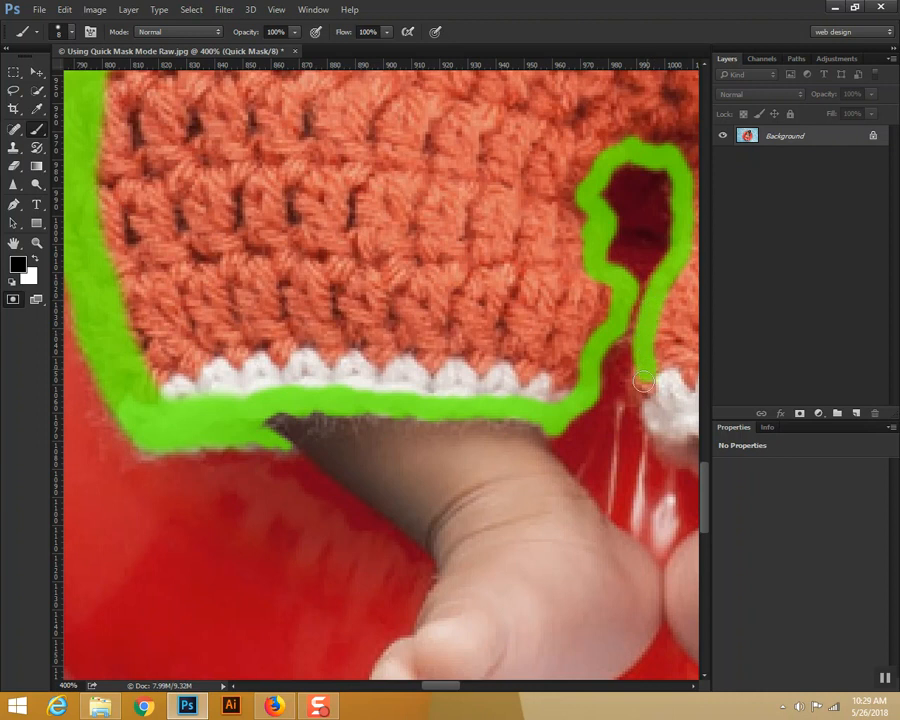
Step: Mask the right leg's inner edge and its white trim, enlarging the brush to 15 px
{"action": "mouse_move", "coordinate": [613, 384]}
{"action": "left_mouse_down"}
{"action": "mouse_move", "coordinate": [575, 341]}
{"action": "mouse_move", "coordinate": [511, 321]}
{"action": "mouse_move", "coordinate": [518, 390]}
{"action": "mouse_move", "coordinate": [577, 426]}
{"action": "mouse_move", "coordinate": [632, 385]}
{"action": "mouse_move", "coordinate": [592, 411]}
{"action": "mouse_move", "coordinate": [616, 371]}
{"action": "mouse_move", "coordinate": [563, 409]}
{"action": "mouse_move", "coordinate": [583, 382]}
{"action": "left_mouse_up"}
{"action": "left_click_drag", "start_coordinate": [529, 357], "coordinate": [564, 339]}
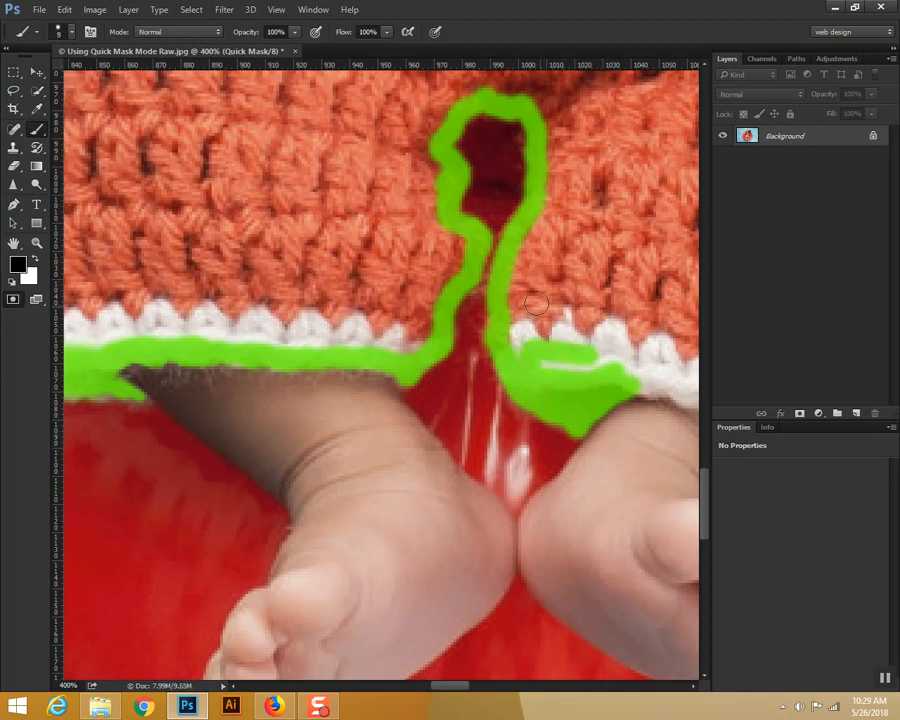
{"action": "mouse_move", "coordinate": [520, 270]}
{"action": "left_mouse_down"}
{"action": "mouse_move", "coordinate": [525, 354]}
{"action": "mouse_move", "coordinate": [523, 325]}
{"action": "mouse_move", "coordinate": [543, 262]}
{"action": "mouse_move", "coordinate": [504, 330]}
{"action": "mouse_move", "coordinate": [555, 211]}
{"action": "mouse_move", "coordinate": [538, 228]}
{"action": "mouse_move", "coordinate": [531, 258]}
{"action": "mouse_move", "coordinate": [559, 234]}
{"action": "mouse_move", "coordinate": [536, 353]}
{"action": "mouse_move", "coordinate": [569, 298]}
{"action": "mouse_move", "coordinate": [615, 350]}
{"action": "mouse_move", "coordinate": [596, 346]}
{"action": "mouse_move", "coordinate": [598, 327]}
{"action": "mouse_move", "coordinate": [447, 247]}
{"action": "left_mouse_up"}
{"action": "key", "text": "space"}
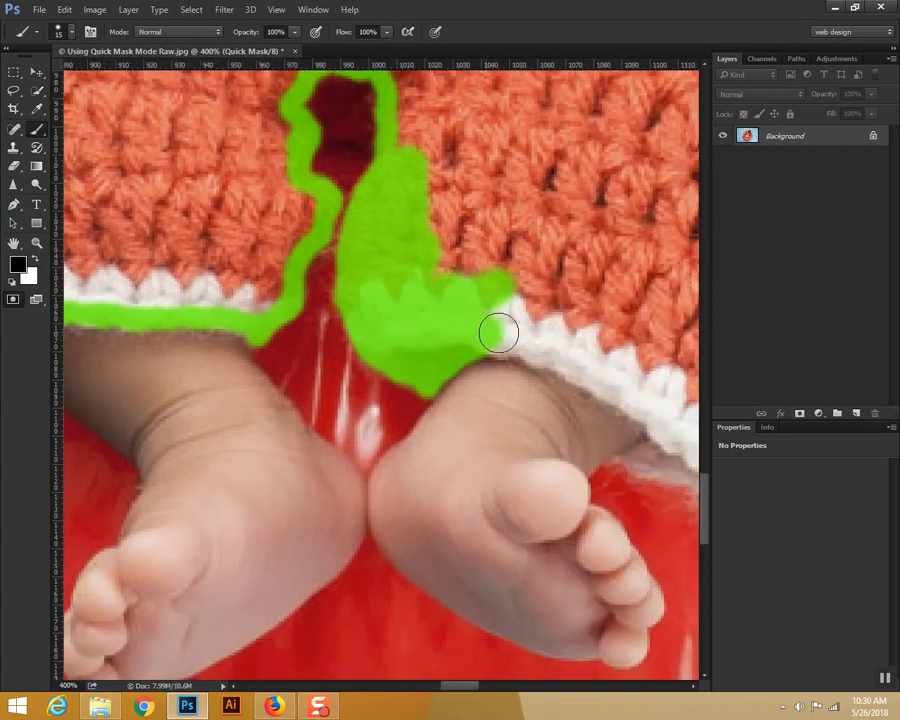
{"action": "mouse_move", "coordinate": [494, 335]}
{"action": "left_mouse_down"}
{"action": "mouse_move", "coordinate": [596, 357]}
{"action": "mouse_move", "coordinate": [574, 361]}
{"action": "mouse_move", "coordinate": [586, 357]}
{"action": "mouse_move", "coordinate": [487, 286]}
{"action": "mouse_move", "coordinate": [538, 315]}
{"action": "left_mouse_up"}
{"action": "mouse_move", "coordinate": [458, 269]}
{"action": "left_mouse_down"}
{"action": "mouse_move", "coordinate": [611, 384]}
{"action": "mouse_move", "coordinate": [624, 387]}
{"action": "mouse_move", "coordinate": [639, 372]}
{"action": "mouse_move", "coordinate": [459, 240]}
{"action": "mouse_move", "coordinate": [382, 221]}
{"action": "mouse_move", "coordinate": [388, 201]}
{"action": "mouse_move", "coordinate": [410, 185]}
{"action": "mouse_move", "coordinate": [389, 159]}
{"action": "mouse_move", "coordinate": [321, 304]}
{"action": "left_mouse_up"}
{"action": "mouse_move", "coordinate": [249, 241]}
{"action": "left_mouse_down"}
{"action": "mouse_move", "coordinate": [241, 208]}
{"action": "mouse_move", "coordinate": [292, 137]}
{"action": "mouse_move", "coordinate": [234, 306]}
{"action": "mouse_move", "coordinate": [279, 294]}
{"action": "mouse_move", "coordinate": [312, 268]}
{"action": "mouse_move", "coordinate": [409, 243]}
{"action": "mouse_move", "coordinate": [476, 246]}
{"action": "mouse_move", "coordinate": [445, 285]}
{"action": "left_mouse_up"}
Step: Enlarge the brush to 30 px and fill the mask over the right leg's knitted area
{"action": "key", "text": "bracketright"}
{"action": "key", "text": "bracketright"}
{"action": "mouse_move", "coordinate": [340, 200]}
{"action": "left_mouse_down"}
{"action": "mouse_move", "coordinate": [330, 120]}
{"action": "mouse_move", "coordinate": [500, 130]}
{"action": "mouse_move", "coordinate": [560, 300]}
{"action": "mouse_move", "coordinate": [567, 413]}
{"action": "left_mouse_up"}
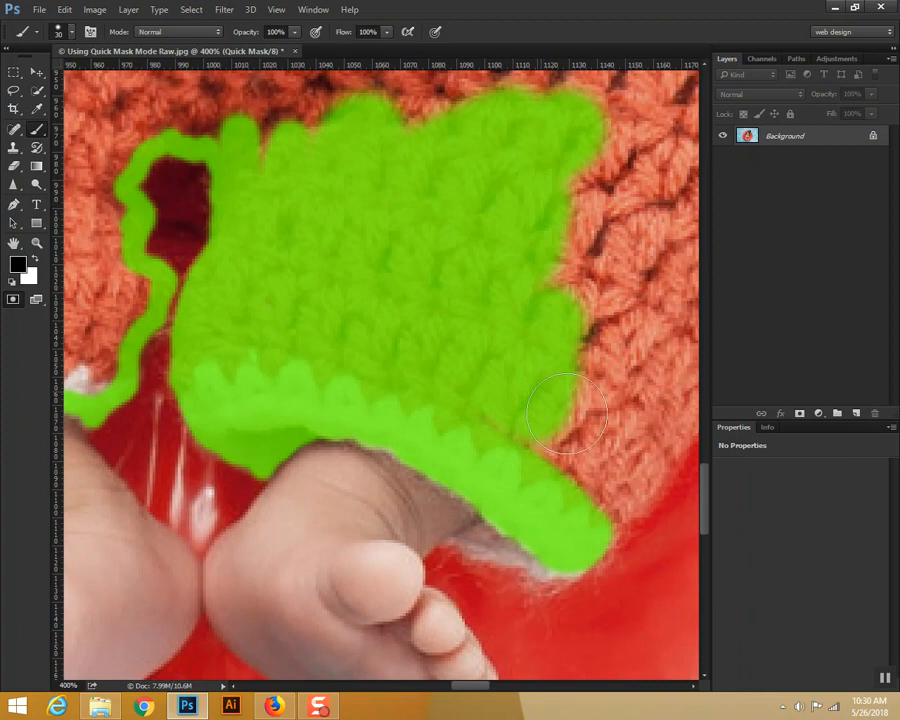
Step: Shrink the brush to 7 px and mask the outer corner of the right leg's white trim
{"action": "mouse_move", "coordinate": [534, 362]}
{"action": "left_mouse_down"}
{"action": "mouse_move", "coordinate": [413, 204]}
{"action": "mouse_move", "coordinate": [399, 288]}
{"action": "mouse_move", "coordinate": [438, 268]}
{"action": "mouse_move", "coordinate": [464, 300]}
{"action": "mouse_move", "coordinate": [486, 308]}
{"action": "mouse_move", "coordinate": [467, 345]}
{"action": "mouse_move", "coordinate": [503, 295]}
{"action": "mouse_move", "coordinate": [492, 324]}
{"action": "mouse_move", "coordinate": [514, 295]}
{"action": "mouse_move", "coordinate": [518, 253]}
{"action": "left_mouse_up"}
{"action": "key", "text": "bracketleft"}
{"action": "key", "text": "bracketleft"}
{"action": "key", "text": "bracketleft"}
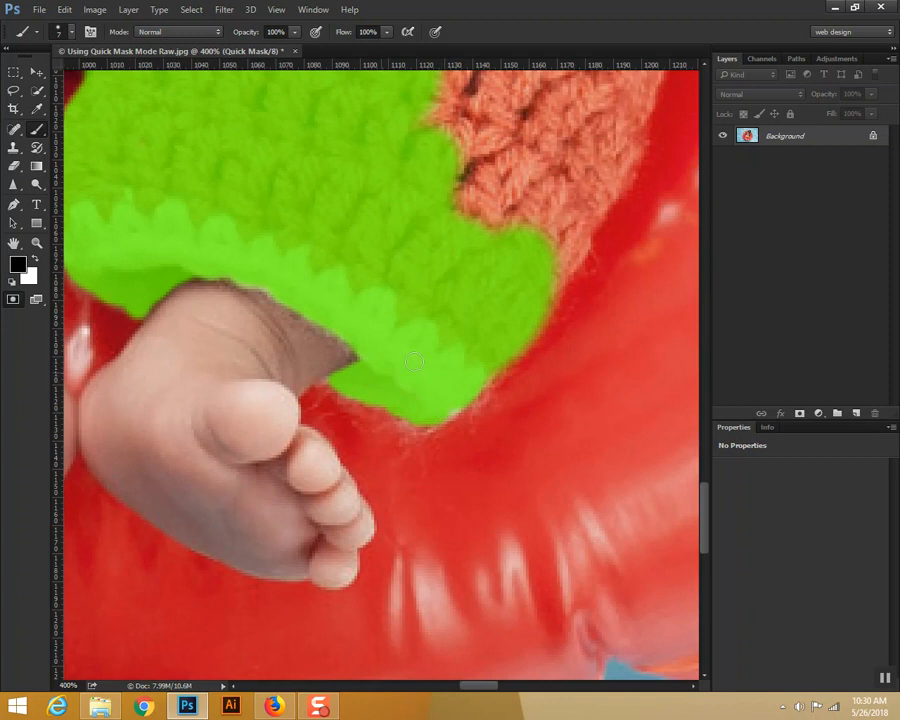
Step: With a 15 px brush, mask the right leg's lower outer edge and fill the knit beside it
{"action": "left_click_drag", "start_coordinate": [560, 279], "coordinate": [477, 400]}
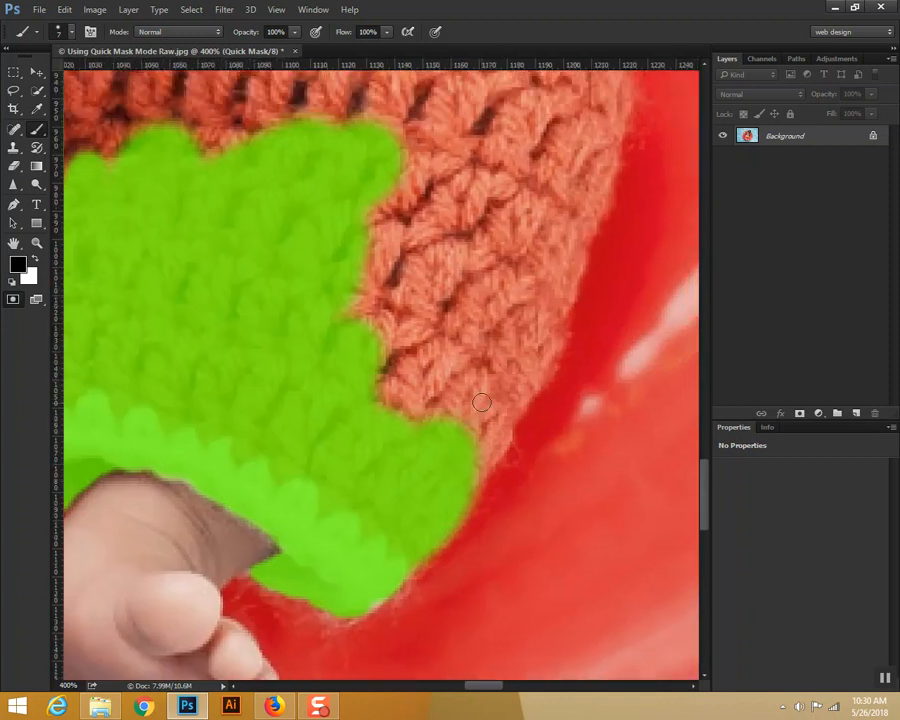
{"action": "mouse_move", "coordinate": [587, 172]}
{"action": "left_mouse_down"}
{"action": "mouse_move", "coordinate": [568, 265]}
{"action": "mouse_move", "coordinate": [478, 445]}
{"action": "left_mouse_up"}
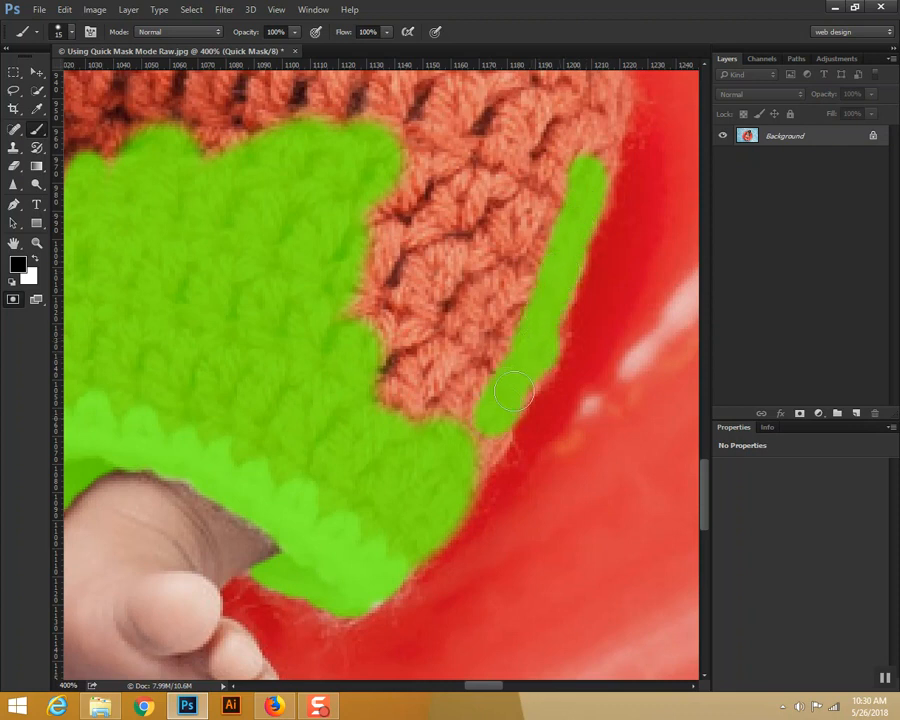
{"action": "mouse_move", "coordinate": [487, 447]}
{"action": "left_mouse_down"}
{"action": "mouse_move", "coordinate": [488, 364]}
{"action": "mouse_move", "coordinate": [458, 400]}
{"action": "mouse_move", "coordinate": [392, 380]}
{"action": "mouse_move", "coordinate": [391, 415]}
{"action": "mouse_move", "coordinate": [372, 330]}
{"action": "mouse_move", "coordinate": [398, 282]}
{"action": "mouse_move", "coordinate": [415, 216]}
{"action": "mouse_move", "coordinate": [490, 225]}
{"action": "mouse_move", "coordinate": [518, 262]}
{"action": "mouse_move", "coordinate": [570, 125]}
{"action": "mouse_move", "coordinate": [425, 278]}
{"action": "left_mouse_up"}
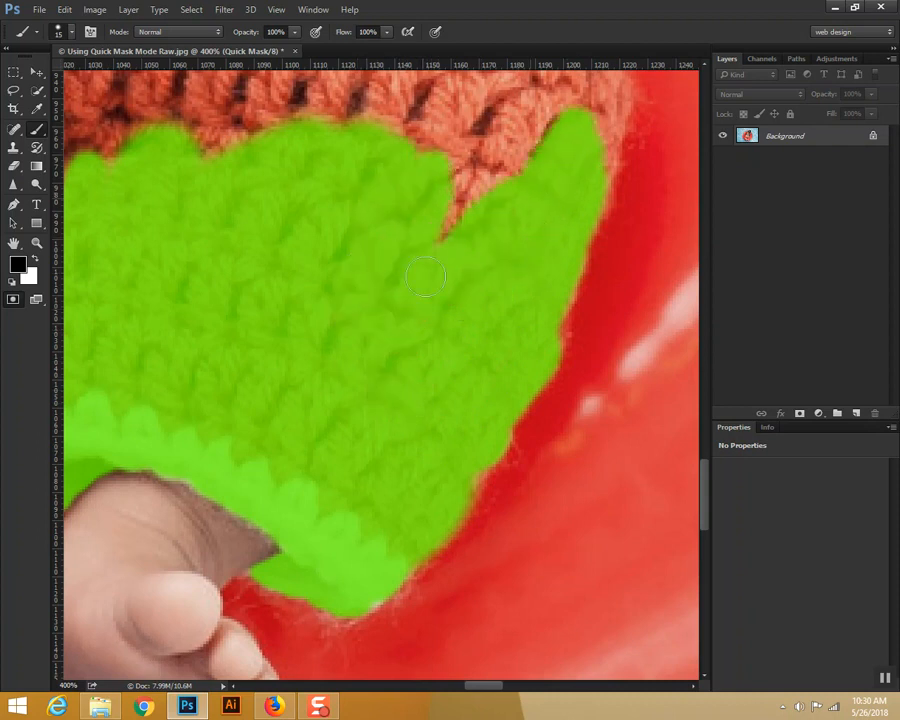
Step: Continue the mask up the shorts' right hip edge and along the knit just below the waistband
{"action": "left_click_drag", "start_coordinate": [482, 198], "coordinate": [450, 444]}
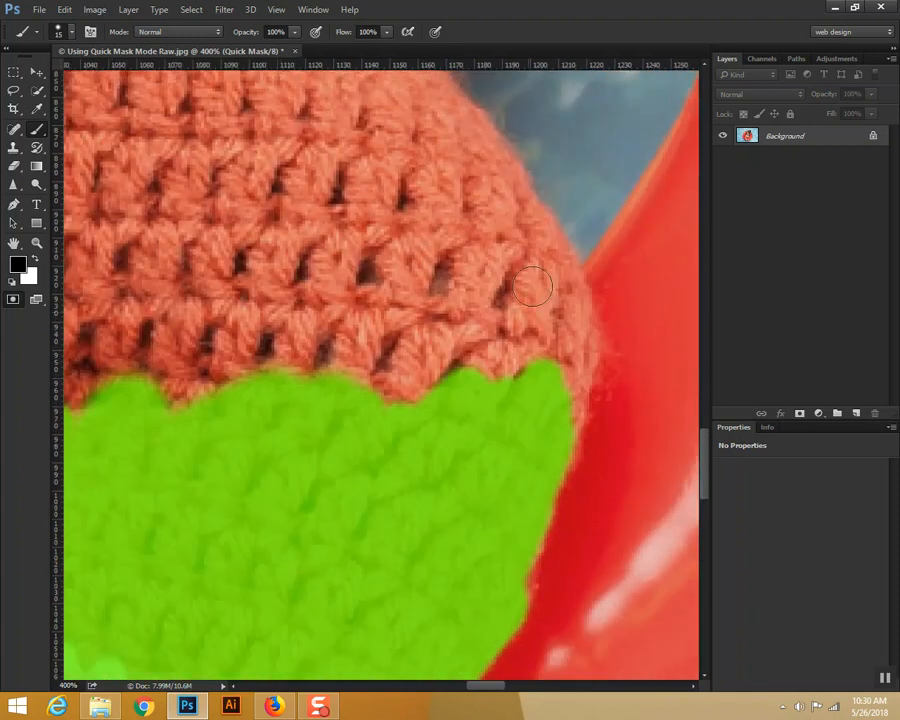
{"action": "mouse_move", "coordinate": [528, 220]}
{"action": "left_mouse_down"}
{"action": "mouse_move", "coordinate": [575, 325]}
{"action": "mouse_move", "coordinate": [574, 373]}
{"action": "mouse_move", "coordinate": [553, 436]}
{"action": "mouse_move", "coordinate": [568, 360]}
{"action": "mouse_move", "coordinate": [555, 263]}
{"action": "left_mouse_up"}
{"action": "left_click_drag", "start_coordinate": [528, 211], "coordinate": [454, 102]}
{"action": "left_click_drag", "start_coordinate": [334, 226], "coordinate": [376, 422]}
{"action": "mouse_move", "coordinate": [436, 251]}
{"action": "left_mouse_down"}
{"action": "mouse_move", "coordinate": [497, 306]}
{"action": "mouse_move", "coordinate": [446, 267]}
{"action": "mouse_move", "coordinate": [523, 423]}
{"action": "mouse_move", "coordinate": [563, 534]}
{"action": "mouse_move", "coordinate": [557, 486]}
{"action": "mouse_move", "coordinate": [506, 391]}
{"action": "mouse_move", "coordinate": [553, 554]}
{"action": "mouse_move", "coordinate": [550, 441]}
{"action": "mouse_move", "coordinate": [521, 381]}
{"action": "mouse_move", "coordinate": [585, 580]}
{"action": "mouse_move", "coordinate": [526, 585]}
{"action": "mouse_move", "coordinate": [527, 492]}
{"action": "mouse_move", "coordinate": [521, 576]}
{"action": "mouse_move", "coordinate": [488, 407]}
{"action": "mouse_move", "coordinate": [424, 251]}
{"action": "mouse_move", "coordinate": [418, 264]}
{"action": "mouse_move", "coordinate": [426, 250]}
{"action": "mouse_move", "coordinate": [217, 249]}
{"action": "mouse_move", "coordinate": [399, 282]}
{"action": "mouse_move", "coordinate": [474, 494]}
{"action": "mouse_move", "coordinate": [477, 583]}
{"action": "mouse_move", "coordinate": [502, 476]}
{"action": "mouse_move", "coordinate": [466, 414]}
{"action": "left_mouse_up"}
{"action": "left_click_drag", "start_coordinate": [431, 296], "coordinate": [488, 492]}
Step: Outline the white waistband with the mask along its top edge and both side edges, up to the bow
{"action": "mouse_move", "coordinate": [269, 172]}
{"action": "left_mouse_down"}
{"action": "mouse_move", "coordinate": [277, 189]}
{"action": "mouse_move", "coordinate": [550, 247]}
{"action": "mouse_move", "coordinate": [560, 295]}
{"action": "mouse_move", "coordinate": [501, 427]}
{"action": "left_mouse_up"}
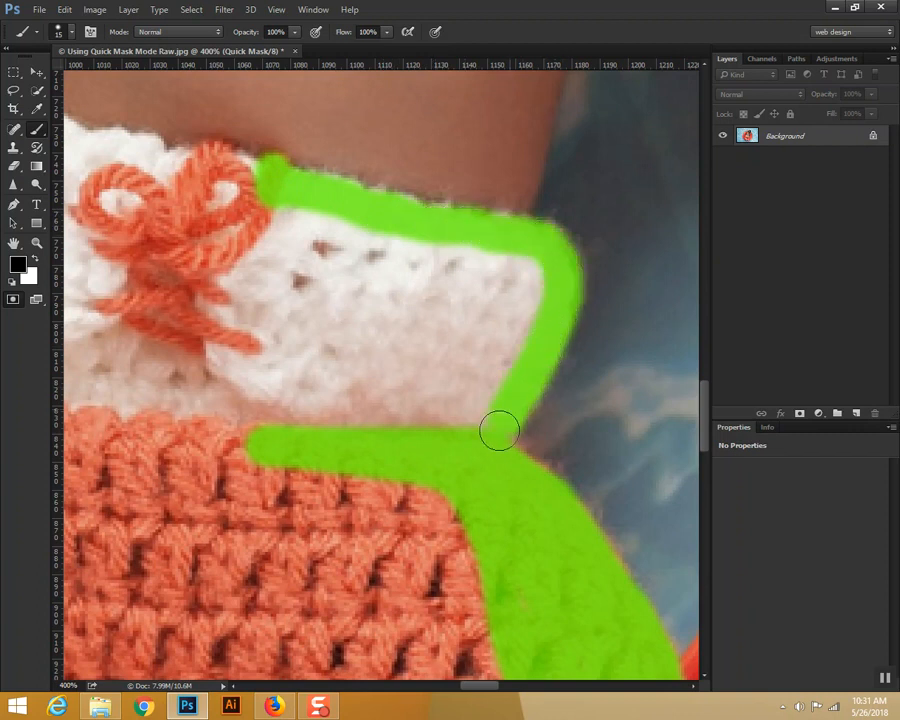
{"action": "left_click_drag", "start_coordinate": [303, 383], "coordinate": [646, 395]}
{"action": "left_click_drag", "start_coordinate": [201, 297], "coordinate": [438, 344]}
{"action": "mouse_move", "coordinate": [320, 432]}
{"action": "left_mouse_down"}
{"action": "mouse_move", "coordinate": [331, 368]}
{"action": "mouse_move", "coordinate": [323, 307]}
{"action": "mouse_move", "coordinate": [340, 239]}
{"action": "mouse_move", "coordinate": [368, 217]}
{"action": "mouse_move", "coordinate": [319, 291]}
{"action": "mouse_move", "coordinate": [384, 217]}
{"action": "left_mouse_up"}
{"action": "mouse_move", "coordinate": [423, 218]}
{"action": "left_mouse_down"}
{"action": "mouse_move", "coordinate": [525, 248]}
{"action": "mouse_move", "coordinate": [647, 262]}
{"action": "mouse_move", "coordinate": [331, 388]}
{"action": "left_mouse_up"}
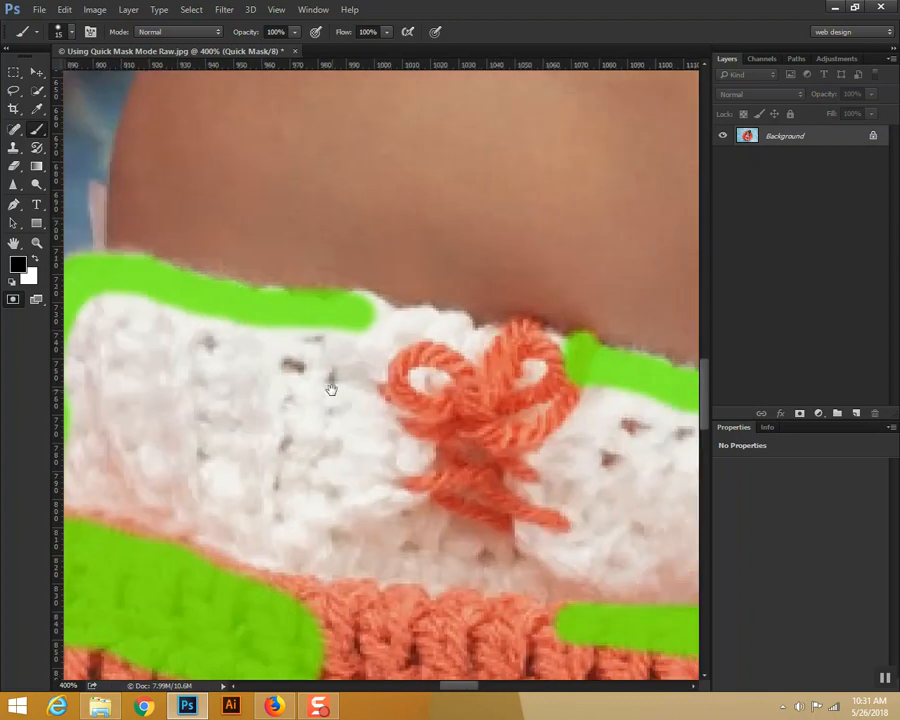
{"action": "mouse_move", "coordinate": [361, 305]}
{"action": "left_mouse_down"}
{"action": "mouse_move", "coordinate": [396, 323]}
{"action": "mouse_move", "coordinate": [520, 333]}
{"action": "mouse_move", "coordinate": [569, 362]}
{"action": "mouse_move", "coordinate": [394, 362]}
{"action": "mouse_move", "coordinate": [468, 360]}
{"action": "mouse_move", "coordinate": [135, 301]}
{"action": "mouse_move", "coordinate": [283, 350]}
{"action": "mouse_move", "coordinate": [295, 372]}
{"action": "mouse_move", "coordinate": [356, 411]}
{"action": "mouse_move", "coordinate": [472, 366]}
{"action": "left_mouse_up"}
Step: Enlarge the brush to 30 px and fill the mask over the waistband's left part and the bow
{"action": "key", "text": "bracketright"}
{"action": "key", "text": "bracketright"}
{"action": "mouse_move", "coordinate": [220, 274]}
{"action": "left_mouse_down"}
{"action": "mouse_move", "coordinate": [212, 455]}
{"action": "mouse_move", "coordinate": [254, 324]}
{"action": "mouse_move", "coordinate": [278, 439]}
{"action": "mouse_move", "coordinate": [289, 272]}
{"action": "mouse_move", "coordinate": [322, 374]}
{"action": "mouse_move", "coordinate": [332, 451]}
{"action": "mouse_move", "coordinate": [337, 312]}
{"action": "mouse_move", "coordinate": [388, 389]}
{"action": "mouse_move", "coordinate": [318, 542]}
{"action": "mouse_move", "coordinate": [293, 493]}
{"action": "mouse_move", "coordinate": [461, 591]}
{"action": "mouse_move", "coordinate": [408, 384]}
{"action": "mouse_move", "coordinate": [429, 452]}
{"action": "mouse_move", "coordinate": [460, 396]}
{"action": "mouse_move", "coordinate": [414, 524]}
{"action": "mouse_move", "coordinate": [550, 444]}
{"action": "mouse_move", "coordinate": [561, 451]}
{"action": "mouse_move", "coordinate": [617, 361]}
{"action": "mouse_move", "coordinate": [653, 370]}
{"action": "mouse_move", "coordinate": [628, 521]}
{"action": "mouse_move", "coordinate": [645, 508]}
{"action": "mouse_move", "coordinate": [616, 471]}
{"action": "left_mouse_up"}
{"action": "left_click_drag", "start_coordinate": [498, 488], "coordinate": [512, 556]}
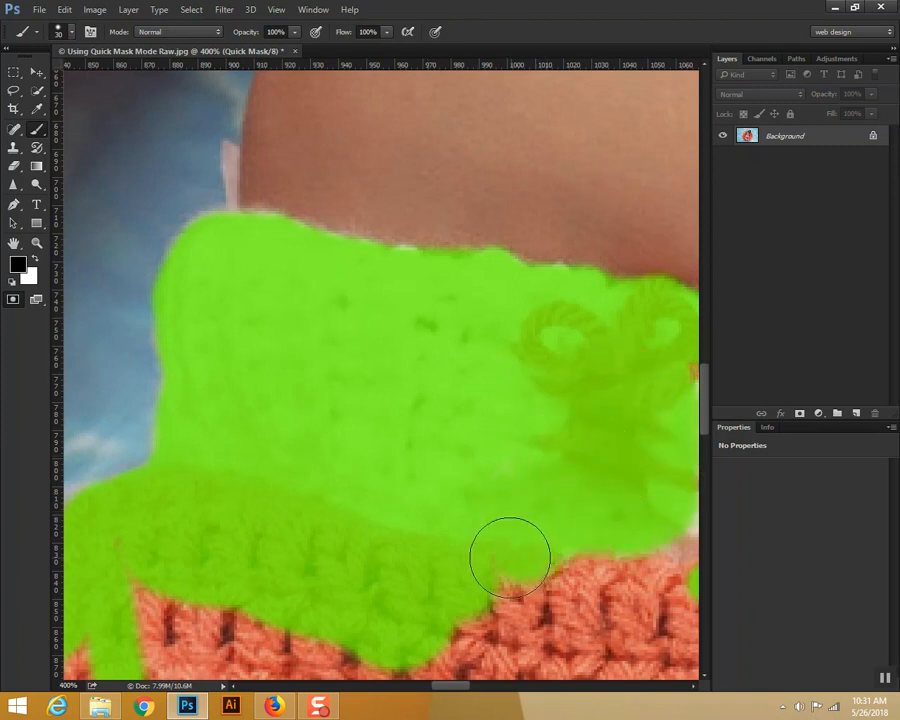
Step: Fill the mask over the waistband's remaining right part and the upper knit directly below it
{"action": "key", "text": "space"}
{"action": "left_click_drag", "start_coordinate": [463, 498], "coordinate": [307, 424]}
{"action": "mouse_move", "coordinate": [546, 321]}
{"action": "left_mouse_down"}
{"action": "mouse_move", "coordinate": [599, 296]}
{"action": "mouse_move", "coordinate": [670, 320]}
{"action": "mouse_move", "coordinate": [545, 363]}
{"action": "mouse_move", "coordinate": [662, 377]}
{"action": "mouse_move", "coordinate": [492, 445]}
{"action": "mouse_move", "coordinate": [573, 473]}
{"action": "mouse_move", "coordinate": [572, 494]}
{"action": "mouse_move", "coordinate": [318, 500]}
{"action": "mouse_move", "coordinate": [332, 523]}
{"action": "mouse_move", "coordinate": [417, 530]}
{"action": "mouse_move", "coordinate": [348, 572]}
{"action": "mouse_move", "coordinate": [490, 584]}
{"action": "left_mouse_up"}
{"action": "key", "text": "space"}
{"action": "left_click_drag", "start_coordinate": [538, 497], "coordinate": [228, 492]}
{"action": "mouse_move", "coordinate": [337, 322]}
{"action": "left_mouse_down"}
{"action": "mouse_move", "coordinate": [440, 325]}
{"action": "mouse_move", "coordinate": [468, 382]}
{"action": "mouse_move", "coordinate": [412, 386]}
{"action": "mouse_move", "coordinate": [390, 515]}
{"action": "mouse_move", "coordinate": [388, 346]}
{"action": "mouse_move", "coordinate": [303, 537]}
{"action": "mouse_move", "coordinate": [420, 611]}
{"action": "mouse_move", "coordinate": [245, 550]}
{"action": "left_mouse_up"}
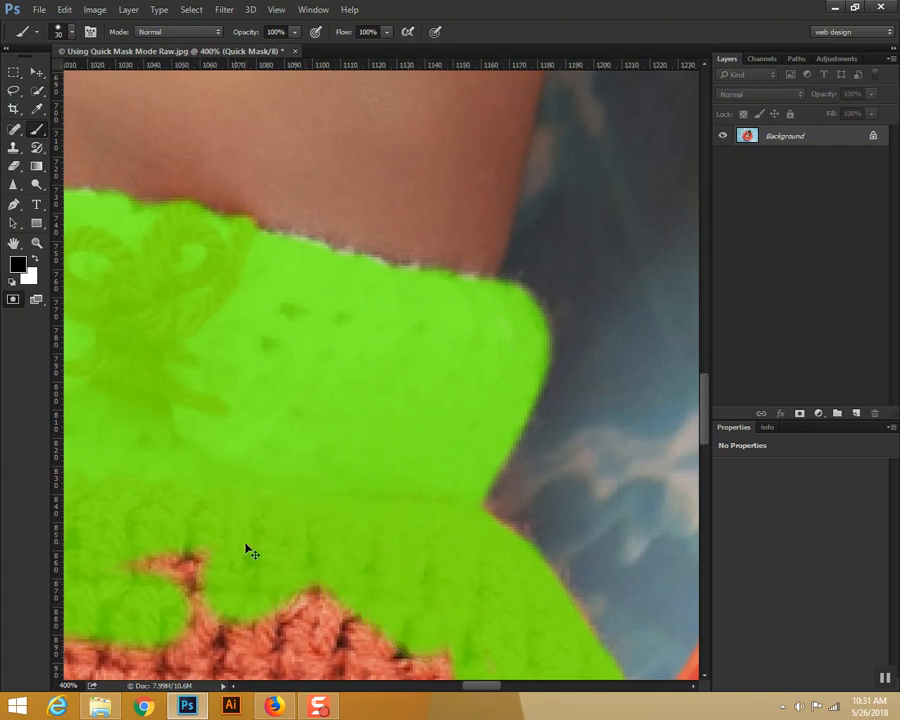
Step: Undo a stray stroke and paint over all remaining unmasked knit and left leg trim at 100% view
{"action": "scroll", "coordinate": [246, 548], "scroll_direction": "down", "scroll_amount": 5}
{"action": "mouse_move", "coordinate": [215, 420]}
{"action": "left_mouse_down"}
{"action": "mouse_move", "coordinate": [192, 448]}
{"action": "mouse_move", "coordinate": [172, 504]}
{"action": "left_mouse_up"}
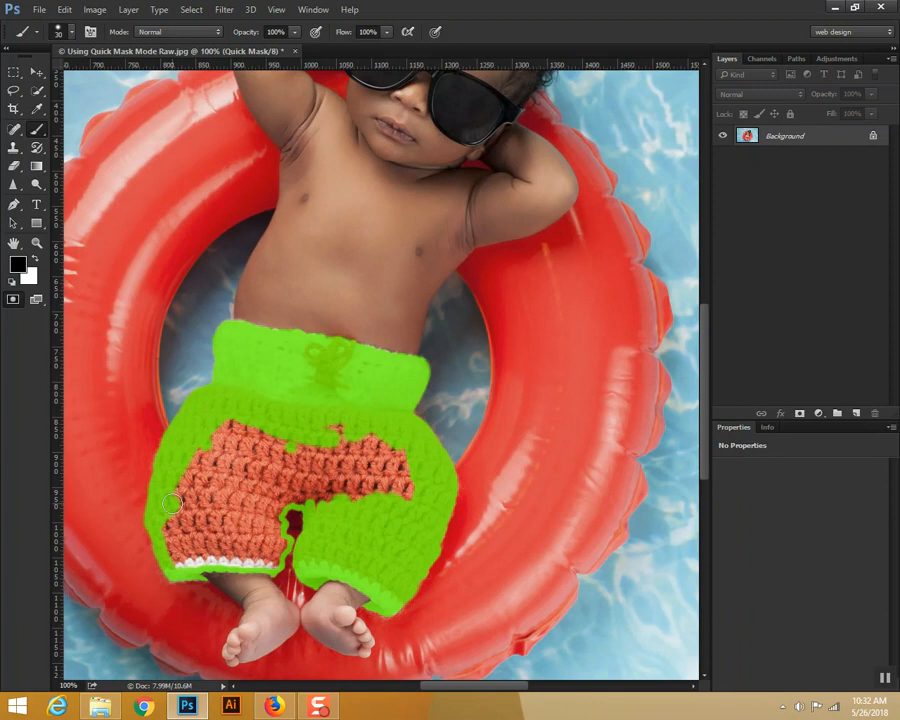
{"action": "key", "text": "ctrl+z"}
{"action": "mouse_move", "coordinate": [209, 409]}
{"action": "left_mouse_down"}
{"action": "mouse_move", "coordinate": [172, 464]}
{"action": "mouse_move", "coordinate": [165, 529]}
{"action": "mouse_move", "coordinate": [181, 557]}
{"action": "mouse_move", "coordinate": [174, 560]}
{"action": "mouse_move", "coordinate": [251, 557]}
{"action": "left_mouse_up"}
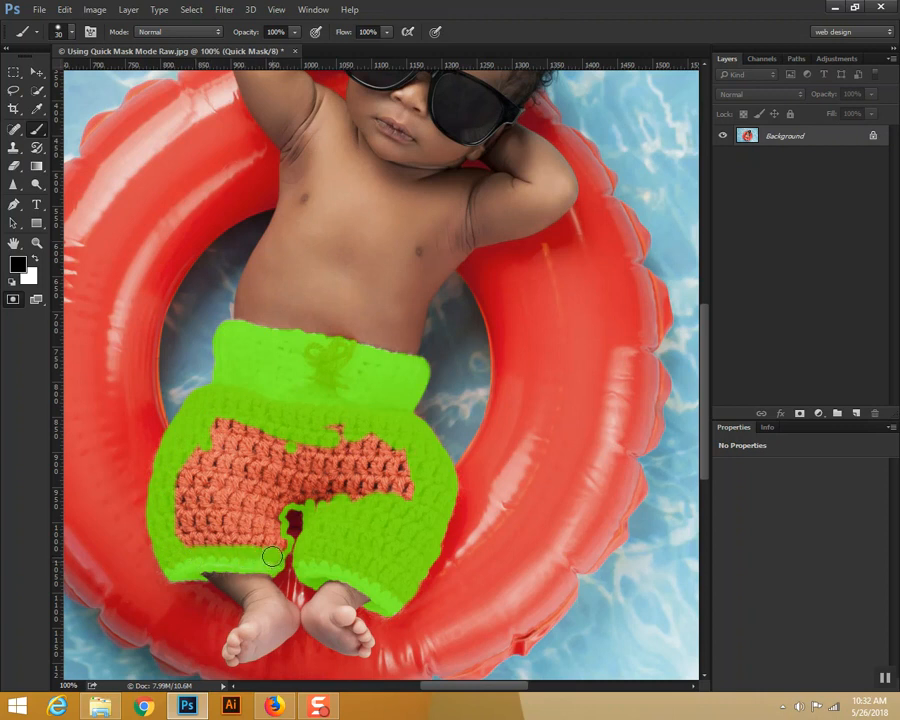
{"action": "mouse_move", "coordinate": [279, 540]}
{"action": "left_mouse_down"}
{"action": "mouse_move", "coordinate": [290, 493]}
{"action": "mouse_move", "coordinate": [277, 507]}
{"action": "mouse_move", "coordinate": [289, 495]}
{"action": "mouse_move", "coordinate": [328, 497]}
{"action": "mouse_move", "coordinate": [297, 495]}
{"action": "mouse_move", "coordinate": [320, 505]}
{"action": "mouse_move", "coordinate": [323, 531]}
{"action": "mouse_move", "coordinate": [373, 492]}
{"action": "mouse_move", "coordinate": [388, 505]}
{"action": "mouse_move", "coordinate": [410, 486]}
{"action": "mouse_move", "coordinate": [399, 464]}
{"action": "mouse_move", "coordinate": [309, 430]}
{"action": "mouse_move", "coordinate": [315, 426]}
{"action": "mouse_move", "coordinate": [411, 456]}
{"action": "mouse_move", "coordinate": [353, 438]}
{"action": "mouse_move", "coordinate": [224, 426]}
{"action": "mouse_move", "coordinate": [200, 470]}
{"action": "mouse_move", "coordinate": [248, 417]}
{"action": "mouse_move", "coordinate": [229, 421]}
{"action": "mouse_move", "coordinate": [183, 479]}
{"action": "mouse_move", "coordinate": [181, 541]}
{"action": "left_mouse_up"}
{"action": "mouse_move", "coordinate": [188, 446]}
{"action": "left_mouse_down"}
{"action": "mouse_move", "coordinate": [180, 551]}
{"action": "mouse_move", "coordinate": [200, 470]}
{"action": "mouse_move", "coordinate": [182, 547]}
{"action": "mouse_move", "coordinate": [208, 492]}
{"action": "mouse_move", "coordinate": [195, 537]}
{"action": "mouse_move", "coordinate": [209, 524]}
{"action": "mouse_move", "coordinate": [188, 548]}
{"action": "mouse_move", "coordinate": [235, 546]}
{"action": "mouse_move", "coordinate": [262, 543]}
{"action": "mouse_move", "coordinate": [280, 444]}
{"action": "mouse_move", "coordinate": [245, 530]}
{"action": "mouse_move", "coordinate": [284, 476]}
{"action": "left_mouse_up"}
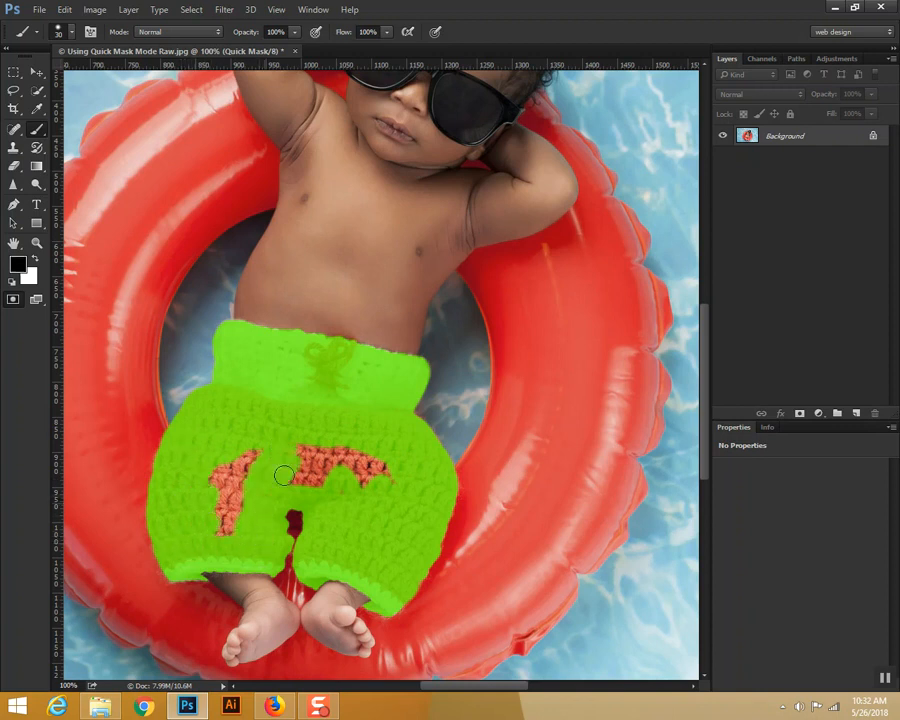
{"action": "mouse_move", "coordinate": [232, 497]}
{"action": "left_mouse_down"}
{"action": "mouse_move", "coordinate": [247, 440]}
{"action": "mouse_move", "coordinate": [211, 477]}
{"action": "mouse_move", "coordinate": [225, 523]}
{"action": "mouse_move", "coordinate": [228, 486]}
{"action": "mouse_move", "coordinate": [390, 474]}
{"action": "mouse_move", "coordinate": [306, 456]}
{"action": "mouse_move", "coordinate": [366, 460]}
{"action": "mouse_move", "coordinate": [336, 448]}
{"action": "left_mouse_up"}
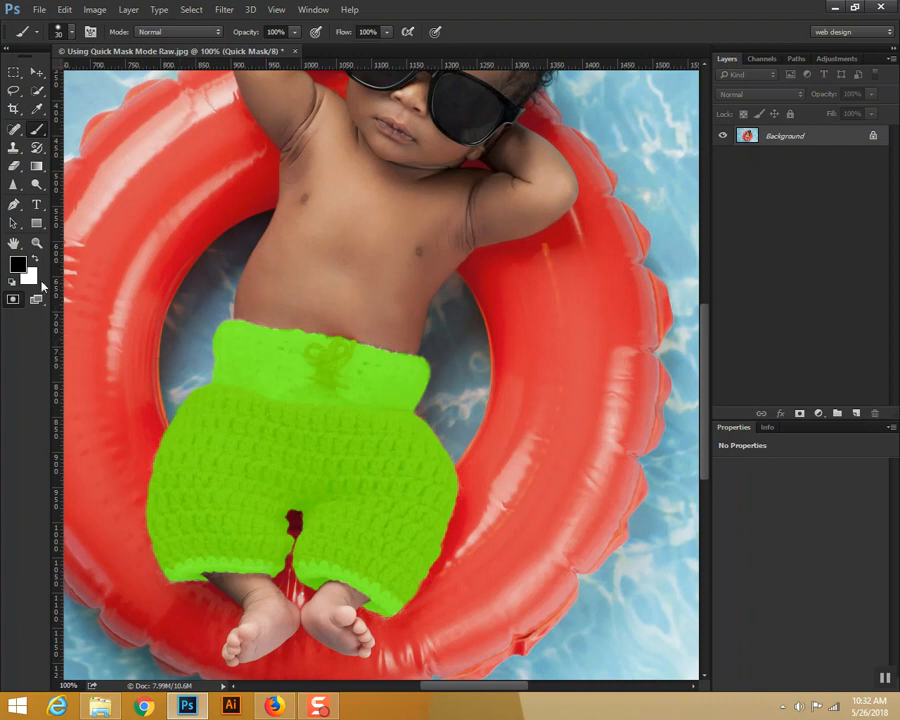
Step: Convert the painted mask into a selection and add a Hue/Saturation adjustment layer limited to the shorts
{"action": "left_click", "coordinate": [14, 302]}
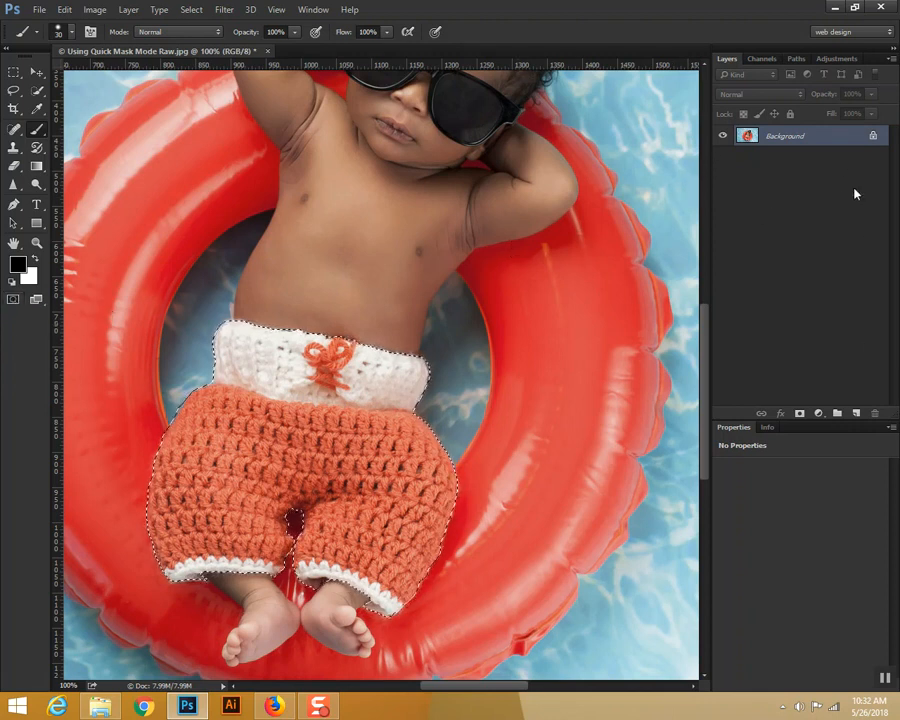
{"action": "left_click", "coordinate": [818, 414]}
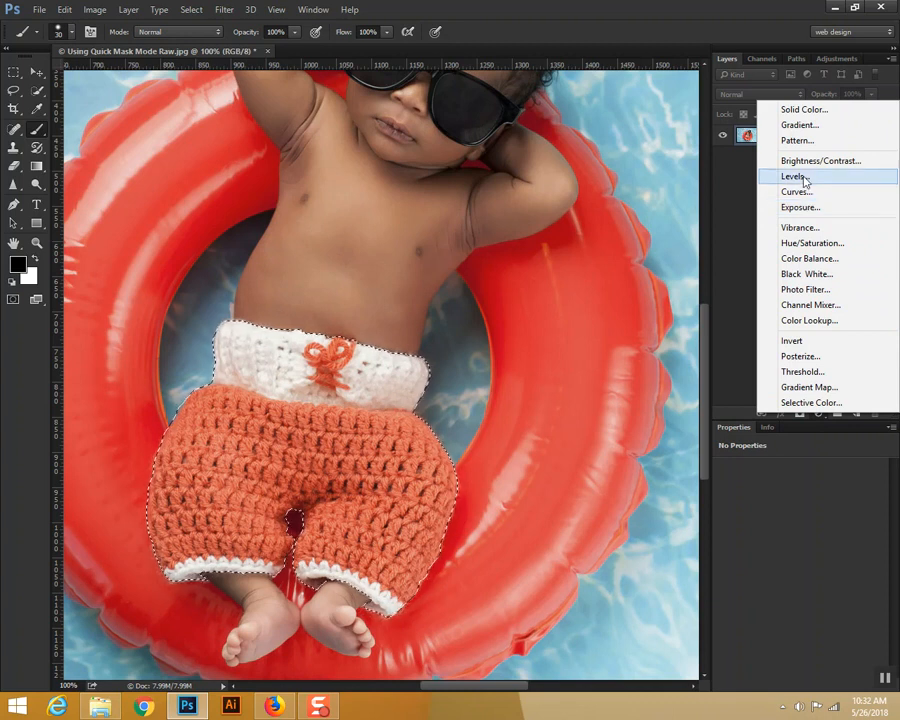
{"action": "left_click", "coordinate": [778, 243]}
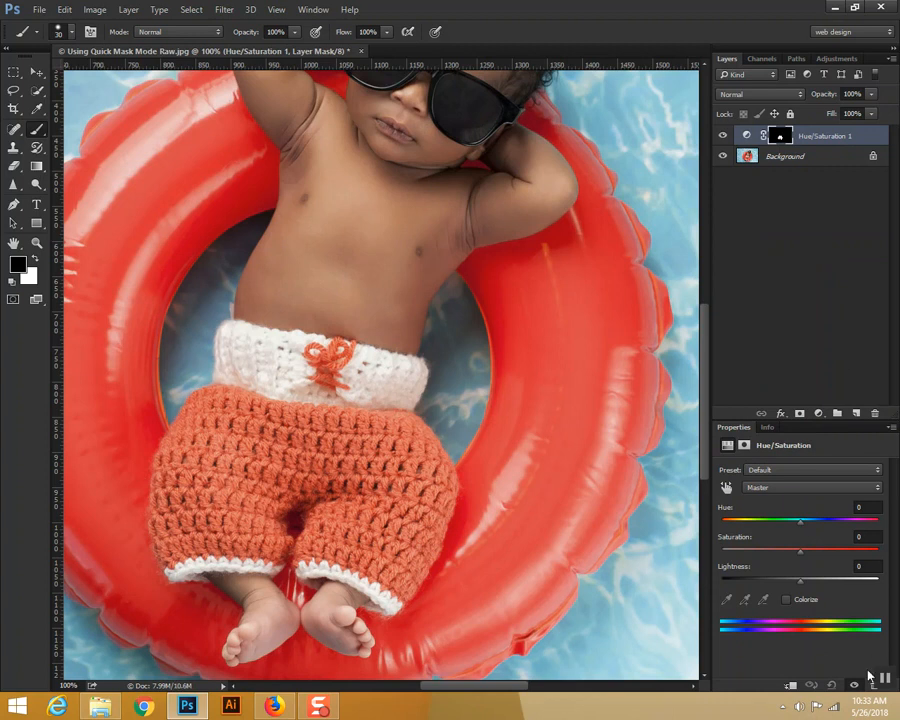
Step: Turn on Colorize and set the hue to 162 to recolor the shorts teal green
{"action": "left_click", "coordinate": [786, 600]}
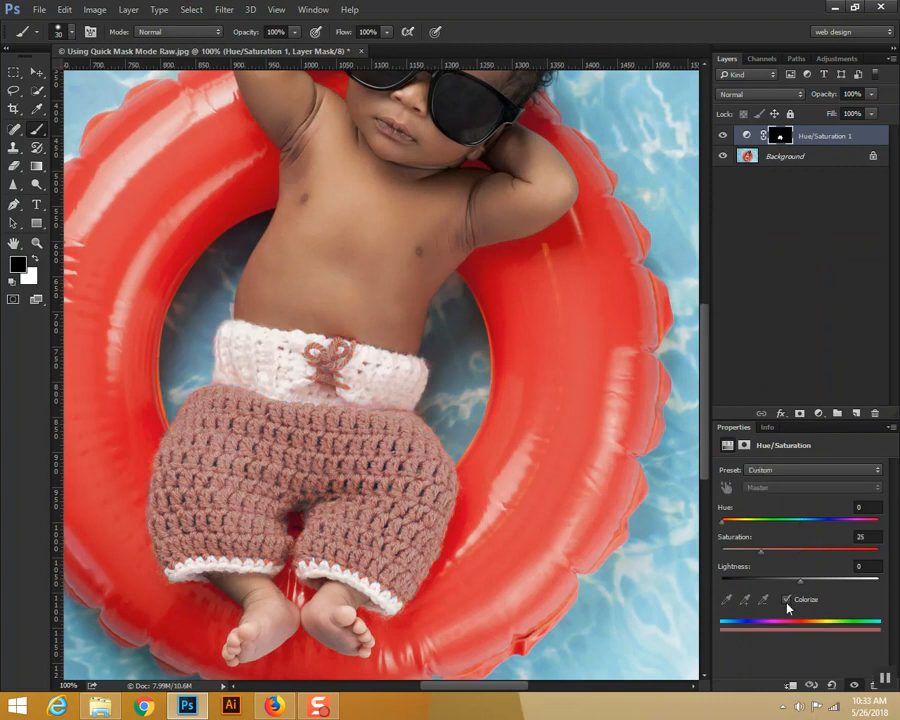
{"action": "left_click_drag", "start_coordinate": [770, 526], "coordinate": [794, 529]}
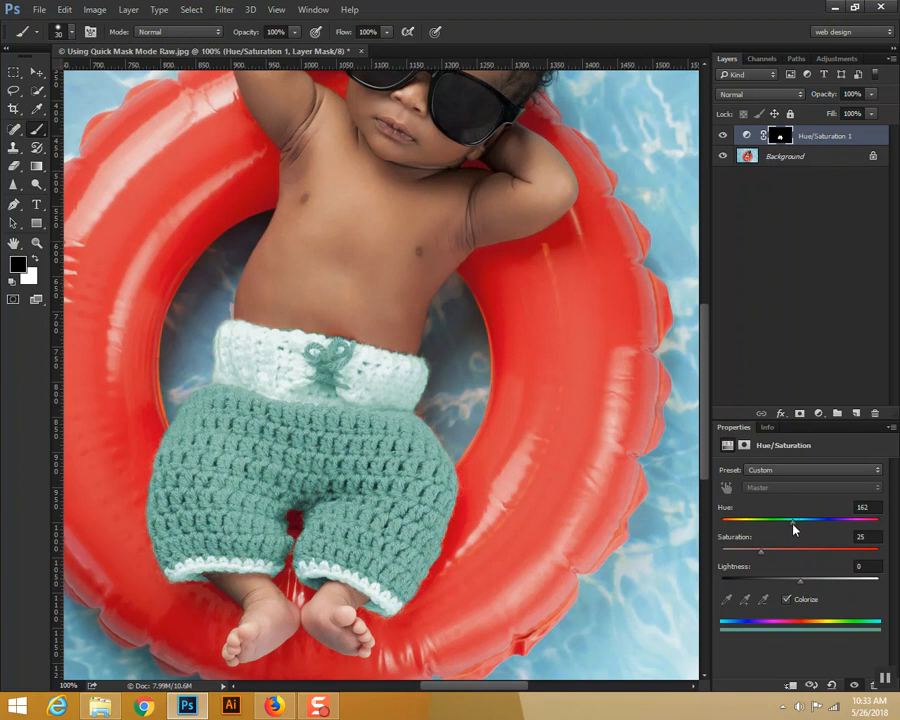
Step: Refine the shorts' recolor by setting the hue to 174, saturation to 18 and lightness to +11
{"action": "mouse_move", "coordinate": [797, 581]}
{"action": "left_mouse_down"}
{"action": "mouse_move", "coordinate": [790, 584]}
{"action": "mouse_move", "coordinate": [809, 578]}
{"action": "left_mouse_up"}
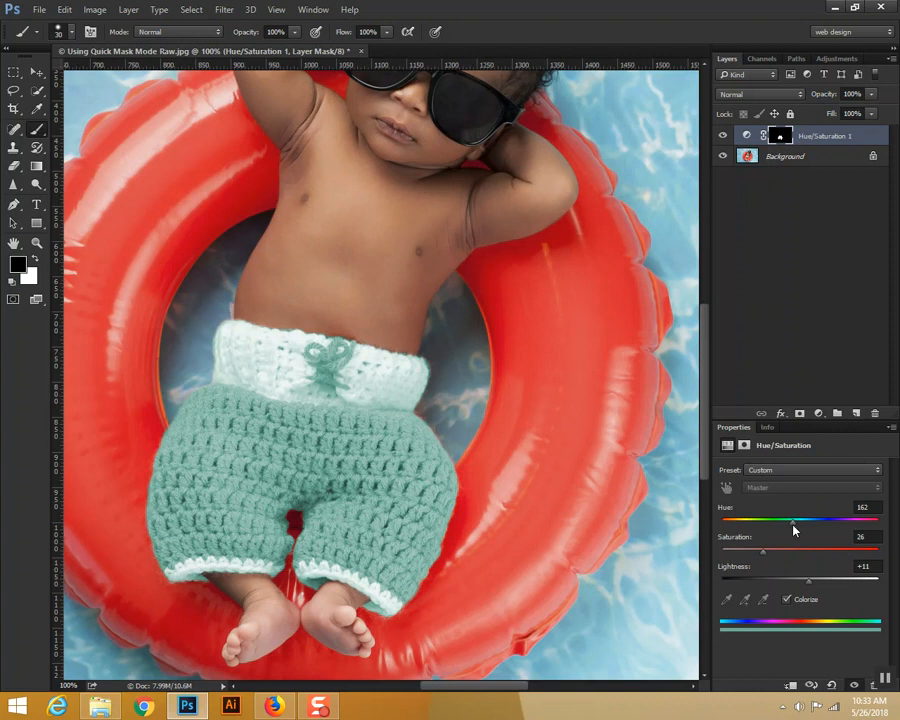
{"action": "left_click_drag", "start_coordinate": [802, 522], "coordinate": [816, 522]}
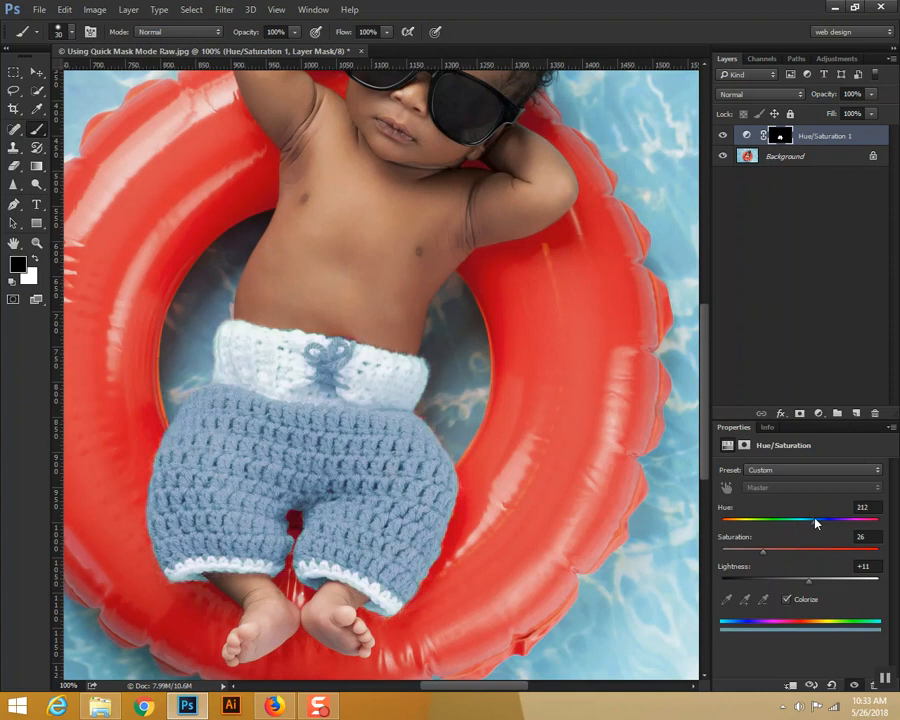
{"action": "left_click_drag", "start_coordinate": [809, 521], "coordinate": [846, 526]}
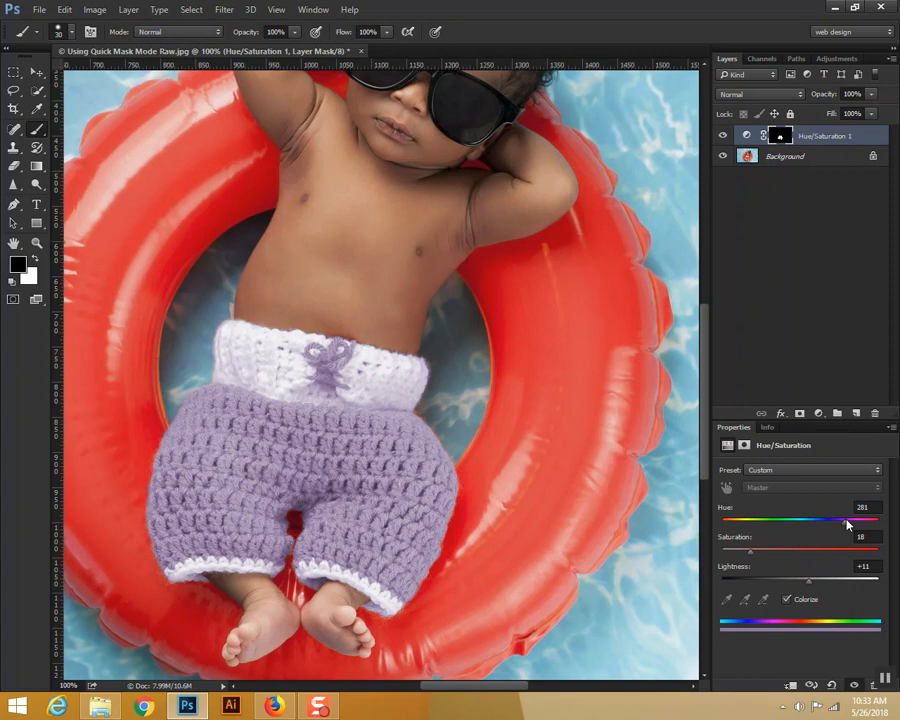
{"action": "left_click_drag", "start_coordinate": [847, 524], "coordinate": [770, 532]}
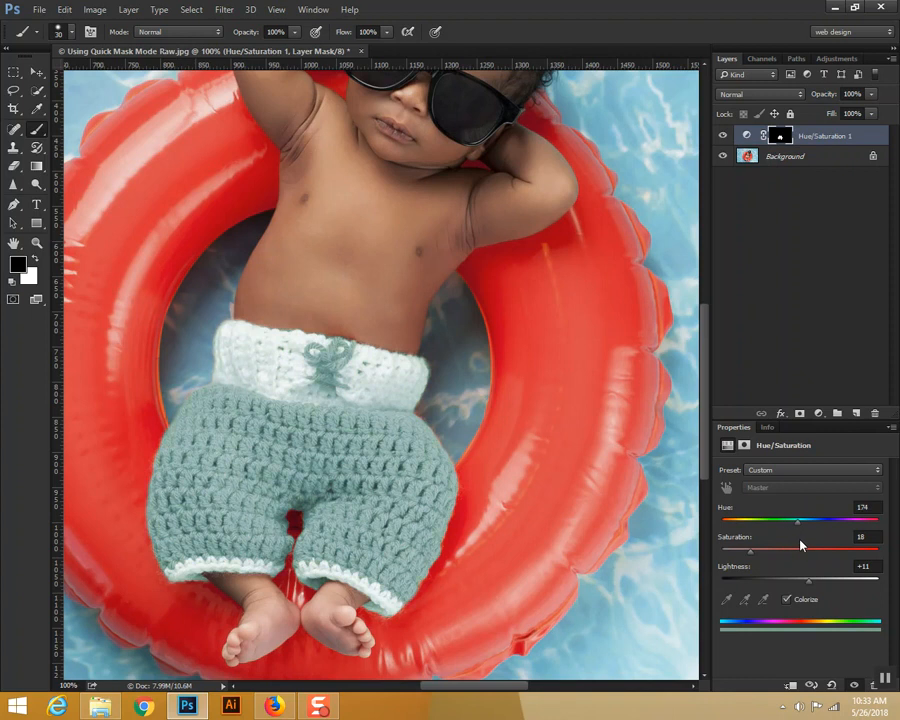
Step: Hide the Hue/Saturation adjustment layer and enter Quick Mask mode on the Background layer
{"action": "left_click", "coordinate": [724, 137]}
{"action": "left_click", "coordinate": [818, 157]}
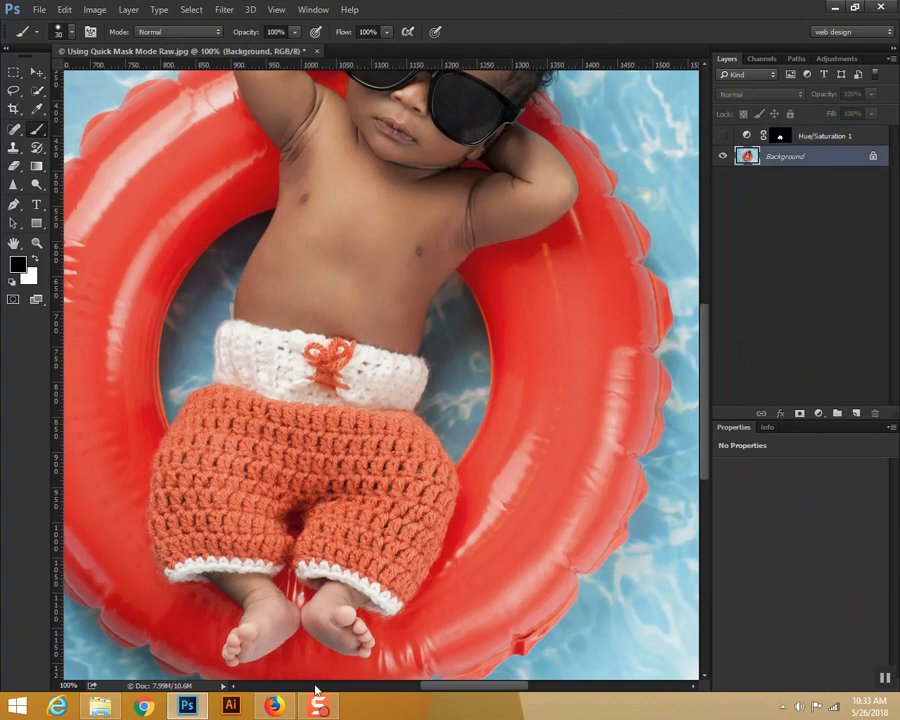
{"action": "key", "text": "ctrl+minus"}
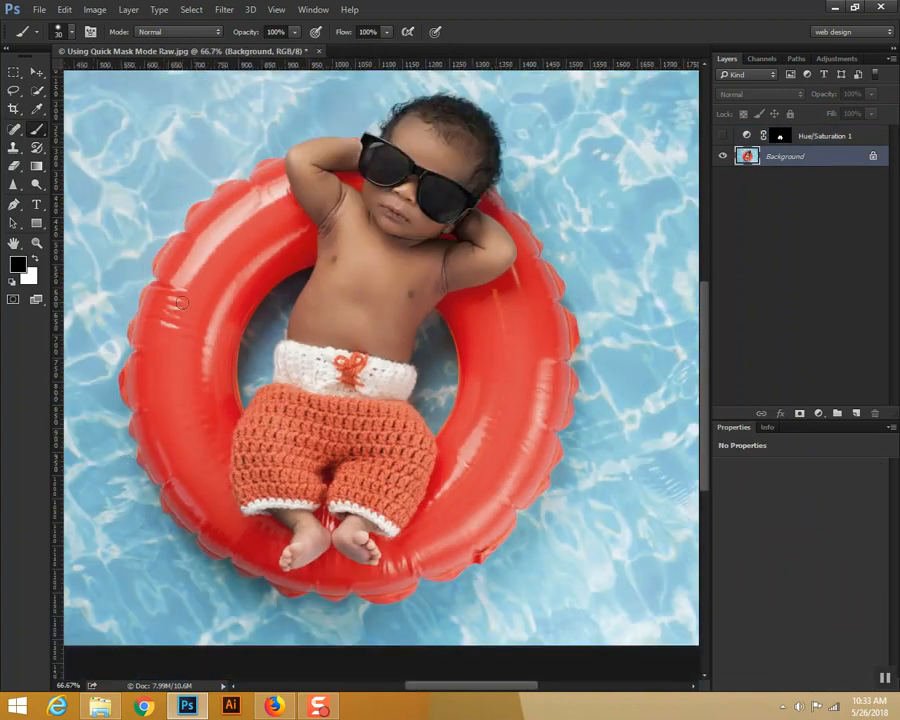
{"action": "left_click_drag", "start_coordinate": [181, 302], "coordinate": [158, 383]}
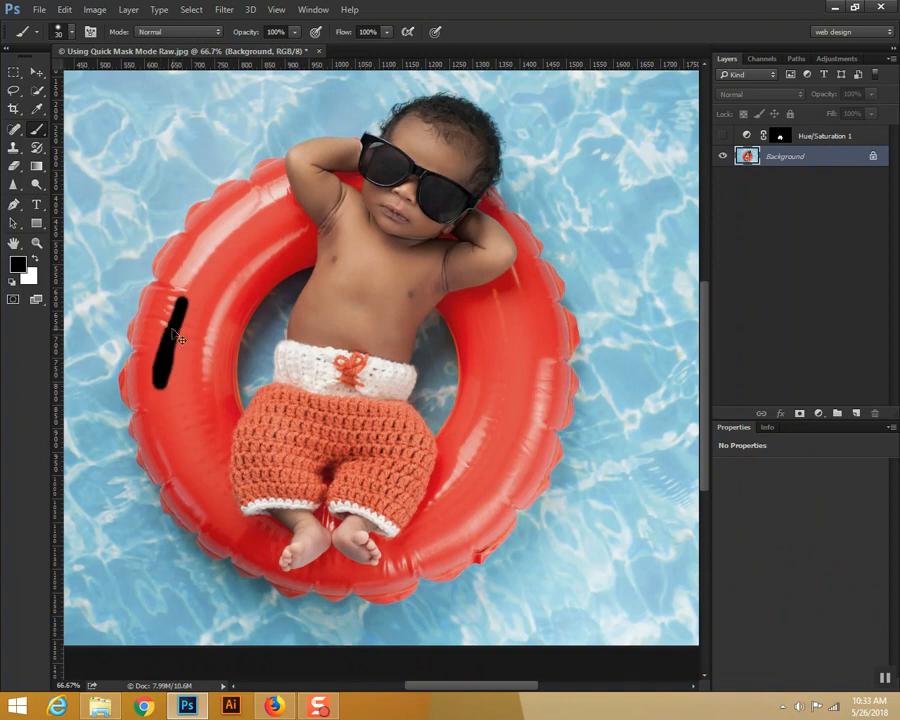
{"action": "key", "text": "ctrl+z"}
{"action": "left_click", "coordinate": [13, 300]}
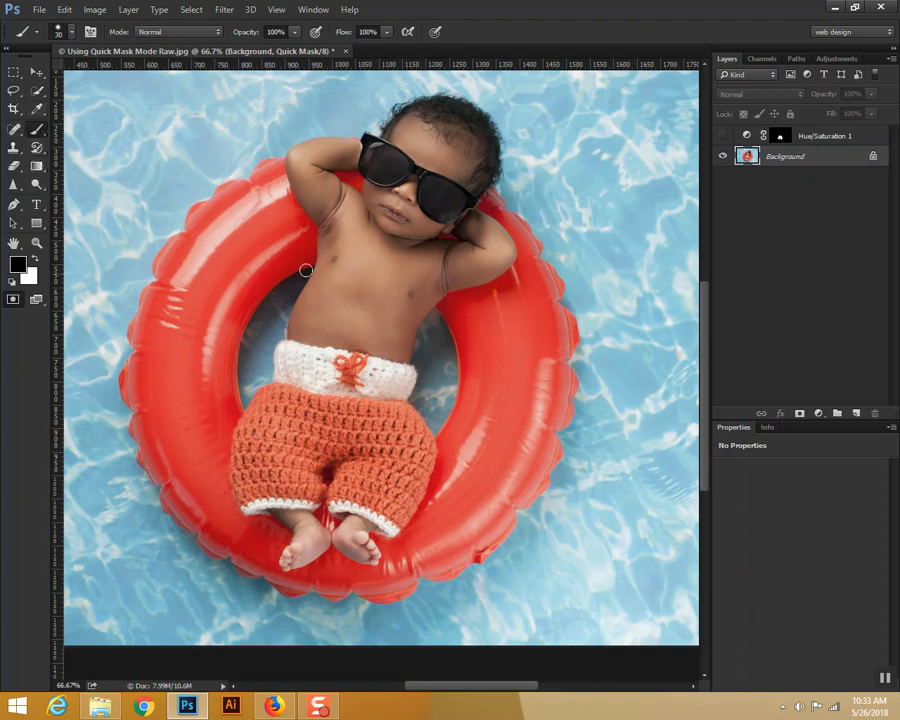
Step: Enlarge the brush to 250 px and mask the baby's body and the inner area of the red ring
{"action": "mouse_move", "coordinate": [238, 278]}
{"action": "left_mouse_down"}
{"action": "mouse_move", "coordinate": [209, 354]}
{"action": "mouse_move", "coordinate": [291, 222]}
{"action": "mouse_move", "coordinate": [259, 345]}
{"action": "left_mouse_up"}
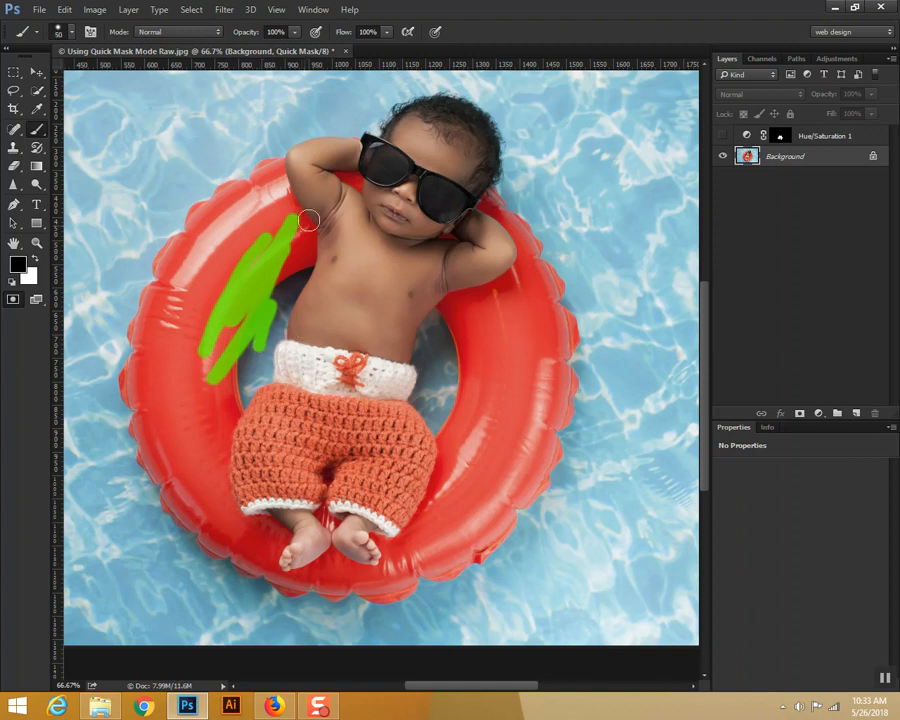
{"action": "mouse_move", "coordinate": [334, 186]}
{"action": "left_mouse_down"}
{"action": "mouse_move", "coordinate": [205, 311]}
{"action": "mouse_move", "coordinate": [294, 198]}
{"action": "mouse_move", "coordinate": [241, 244]}
{"action": "mouse_move", "coordinate": [293, 187]}
{"action": "mouse_move", "coordinate": [188, 265]}
{"action": "mouse_move", "coordinate": [206, 254]}
{"action": "mouse_move", "coordinate": [244, 296]}
{"action": "mouse_move", "coordinate": [366, 201]}
{"action": "mouse_move", "coordinate": [307, 281]}
{"action": "mouse_move", "coordinate": [279, 350]}
{"action": "mouse_move", "coordinate": [309, 324]}
{"action": "left_mouse_up"}
{"action": "key", "text": "]"}
{"action": "key", "text": "]"}
{"action": "key", "text": "]"}
{"action": "key", "text": "]"}
{"action": "key", "text": "]"}
{"action": "key", "text": "]"}
{"action": "key", "text": "]"}
{"action": "mouse_move", "coordinate": [305, 240]}
{"action": "left_mouse_down"}
{"action": "mouse_move", "coordinate": [317, 300]}
{"action": "mouse_move", "coordinate": [292, 322]}
{"action": "mouse_move", "coordinate": [334, 305]}
{"action": "mouse_move", "coordinate": [377, 314]}
{"action": "mouse_move", "coordinate": [419, 240]}
{"action": "mouse_move", "coordinate": [434, 275]}
{"action": "mouse_move", "coordinate": [453, 282]}
{"action": "mouse_move", "coordinate": [472, 397]}
{"action": "mouse_move", "coordinate": [493, 341]}
{"action": "mouse_move", "coordinate": [484, 303]}
{"action": "mouse_move", "coordinate": [501, 378]}
{"action": "mouse_move", "coordinate": [460, 465]}
{"action": "mouse_move", "coordinate": [437, 489]}
{"action": "mouse_move", "coordinate": [364, 509]}
{"action": "mouse_move", "coordinate": [320, 497]}
{"action": "mouse_move", "coordinate": [352, 511]}
{"action": "mouse_move", "coordinate": [314, 511]}
{"action": "mouse_move", "coordinate": [324, 522]}
{"action": "mouse_move", "coordinate": [299, 508]}
{"action": "mouse_move", "coordinate": [301, 523]}
{"action": "mouse_move", "coordinate": [370, 525]}
{"action": "mouse_move", "coordinate": [449, 488]}
{"action": "mouse_move", "coordinate": [426, 496]}
{"action": "mouse_move", "coordinate": [408, 394]}
{"action": "mouse_move", "coordinate": [368, 357]}
{"action": "mouse_move", "coordinate": [305, 332]}
{"action": "mouse_move", "coordinate": [241, 382]}
{"action": "mouse_move", "coordinate": [243, 283]}
{"action": "mouse_move", "coordinate": [229, 289]}
{"action": "mouse_move", "coordinate": [202, 355]}
{"action": "mouse_move", "coordinate": [210, 340]}
{"action": "mouse_move", "coordinate": [234, 434]}
{"action": "mouse_move", "coordinate": [292, 483]}
{"action": "mouse_move", "coordinate": [217, 401]}
{"action": "mouse_move", "coordinate": [214, 456]}
{"action": "mouse_move", "coordinate": [215, 417]}
{"action": "left_mouse_up"}
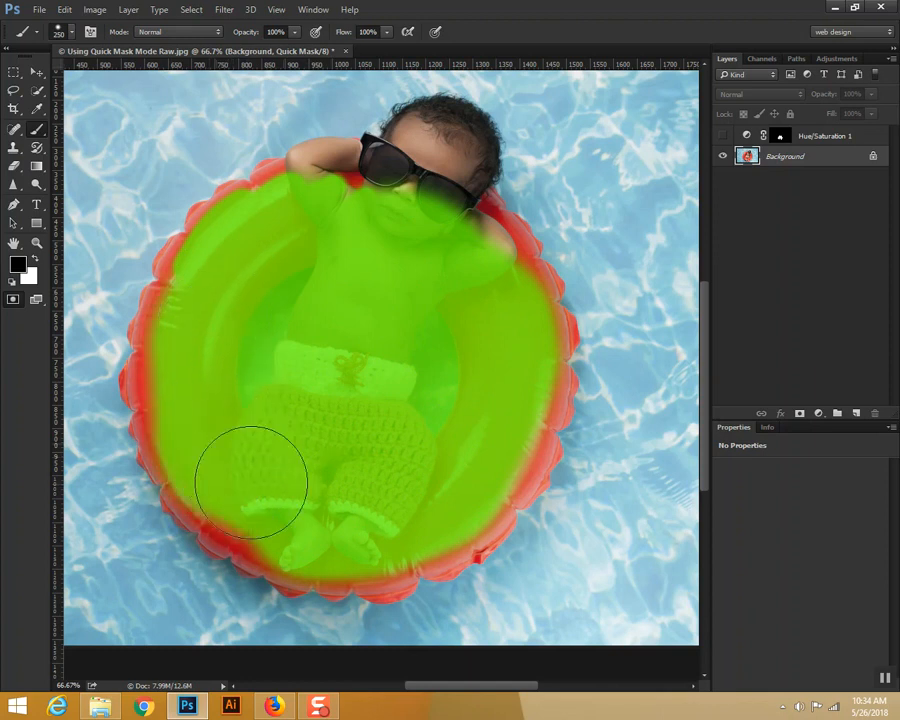
Step: Mask the baby's face, sunglasses, head and raised arm, reducing the brush to 70 px
{"action": "key", "text": "ctrl+plus"}
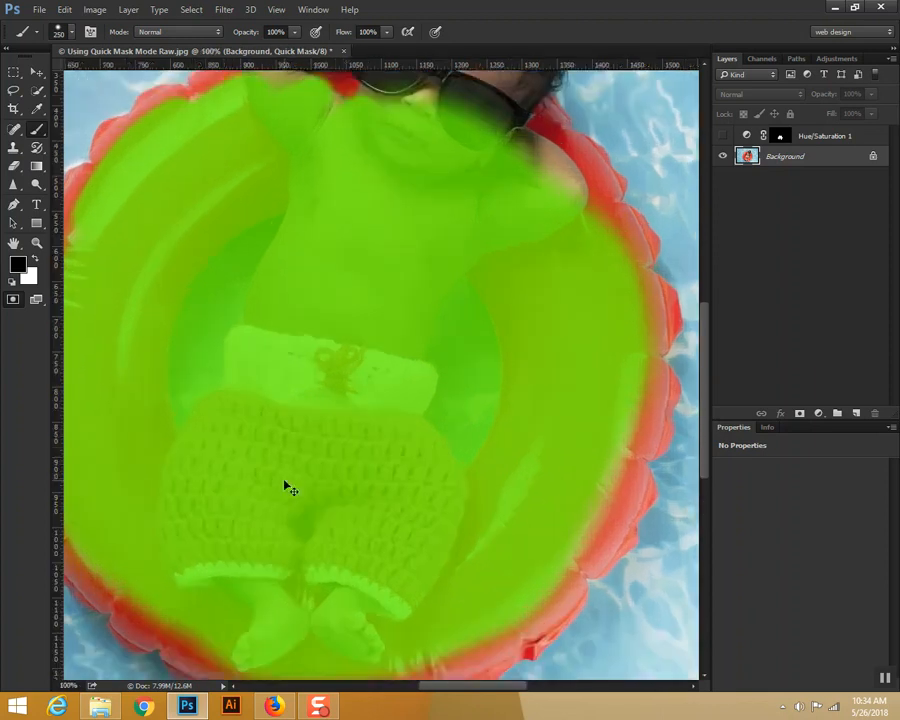
{"action": "left_click_drag", "start_coordinate": [502, 288], "coordinate": [534, 432]}
{"action": "key", "text": "bracketleft"}
{"action": "key", "text": "bracketleft"}
{"action": "key", "text": "bracketleft"}
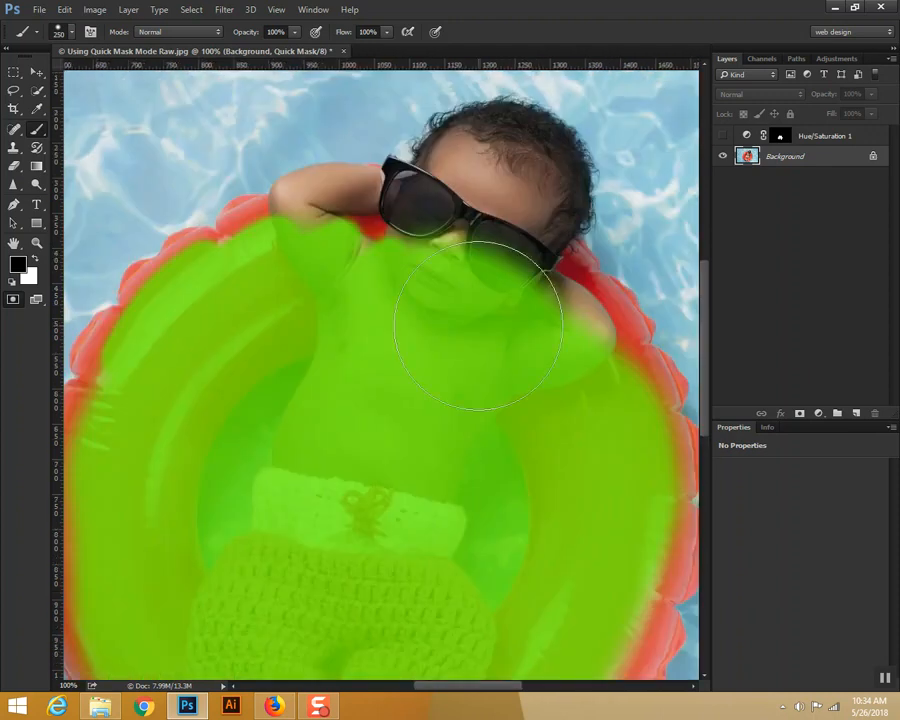
{"action": "mouse_move", "coordinate": [438, 217]}
{"action": "left_mouse_down"}
{"action": "mouse_move", "coordinate": [440, 248]}
{"action": "mouse_move", "coordinate": [446, 230]}
{"action": "mouse_move", "coordinate": [470, 216]}
{"action": "mouse_move", "coordinate": [484, 168]}
{"action": "mouse_move", "coordinate": [503, 165]}
{"action": "mouse_move", "coordinate": [492, 157]}
{"action": "mouse_move", "coordinate": [520, 150]}
{"action": "mouse_move", "coordinate": [538, 165]}
{"action": "mouse_move", "coordinate": [532, 155]}
{"action": "mouse_move", "coordinate": [534, 194]}
{"action": "mouse_move", "coordinate": [501, 245]}
{"action": "mouse_move", "coordinate": [514, 231]}
{"action": "mouse_move", "coordinate": [534, 299]}
{"action": "mouse_move", "coordinate": [440, 273]}
{"action": "mouse_move", "coordinate": [430, 218]}
{"action": "mouse_move", "coordinate": [307, 329]}
{"action": "mouse_move", "coordinate": [315, 265]}
{"action": "left_mouse_up"}
{"action": "key", "text": "["}
{"action": "key", "text": "["}
{"action": "mouse_move", "coordinate": [291, 215]}
{"action": "left_mouse_down"}
{"action": "mouse_move", "coordinate": [249, 237]}
{"action": "mouse_move", "coordinate": [386, 197]}
{"action": "mouse_move", "coordinate": [394, 185]}
{"action": "mouse_move", "coordinate": [440, 171]}
{"action": "mouse_move", "coordinate": [454, 145]}
{"action": "mouse_move", "coordinate": [432, 161]}
{"action": "mouse_move", "coordinate": [454, 145]}
{"action": "left_mouse_up"}
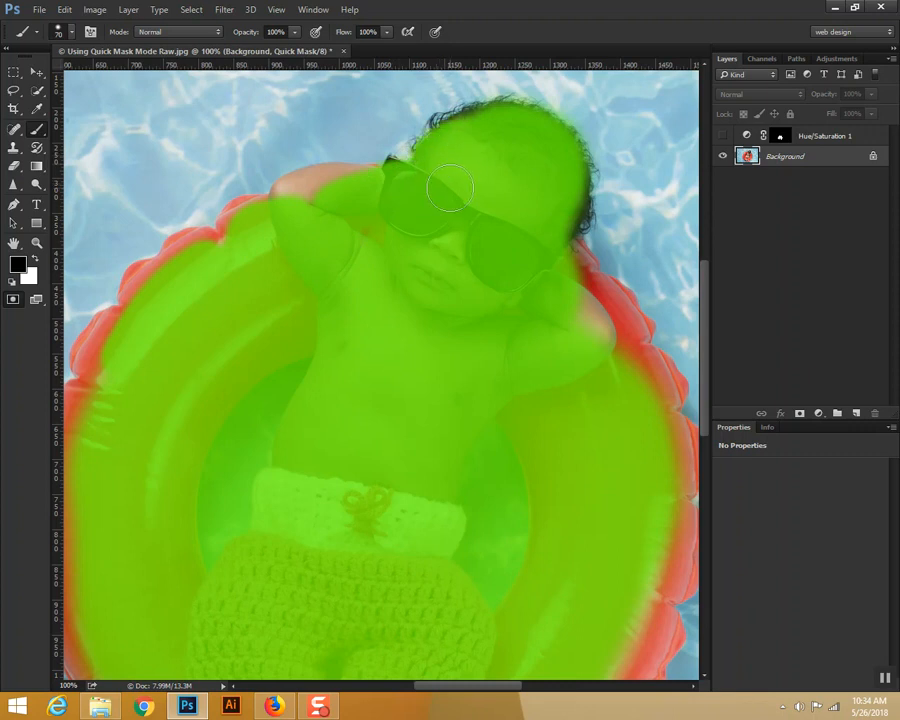
Step: Mask the curly hair edge across the top and right side of the head at 300% with a 30 px brush
{"action": "key", "text": "ctrl+plus"}
{"action": "key", "text": "ctrl+plus"}
{"action": "mouse_move", "coordinate": [476, 207]}
{"action": "left_mouse_down"}
{"action": "mouse_move", "coordinate": [452, 321]}
{"action": "mouse_move", "coordinate": [388, 524]}
{"action": "mouse_move", "coordinate": [436, 418]}
{"action": "mouse_move", "coordinate": [427, 315]}
{"action": "left_mouse_up"}
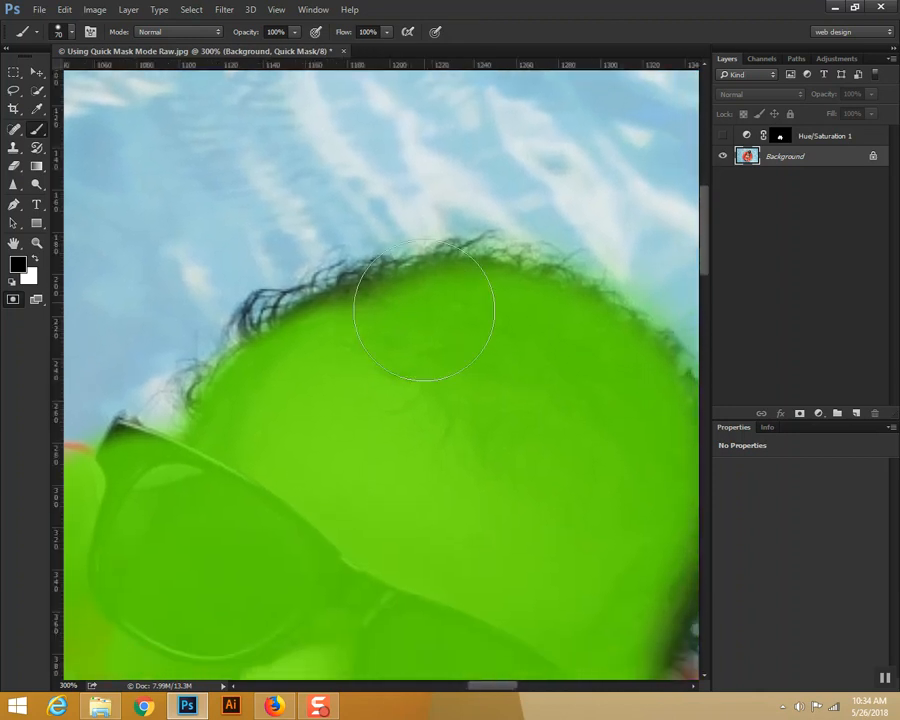
{"action": "key", "text": "bracketleft"}
{"action": "key", "text": "bracketleft"}
{"action": "key", "text": "bracketleft"}
{"action": "key", "text": "bracketleft"}
{"action": "key", "text": "bracketleft"}
{"action": "key", "text": "bracketleft"}
{"action": "mouse_move", "coordinate": [471, 265]}
{"action": "left_mouse_down"}
{"action": "mouse_move", "coordinate": [339, 290]}
{"action": "mouse_move", "coordinate": [442, 266]}
{"action": "mouse_move", "coordinate": [322, 299]}
{"action": "mouse_move", "coordinate": [281, 326]}
{"action": "mouse_move", "coordinate": [272, 316]}
{"action": "mouse_move", "coordinate": [216, 375]}
{"action": "left_mouse_up"}
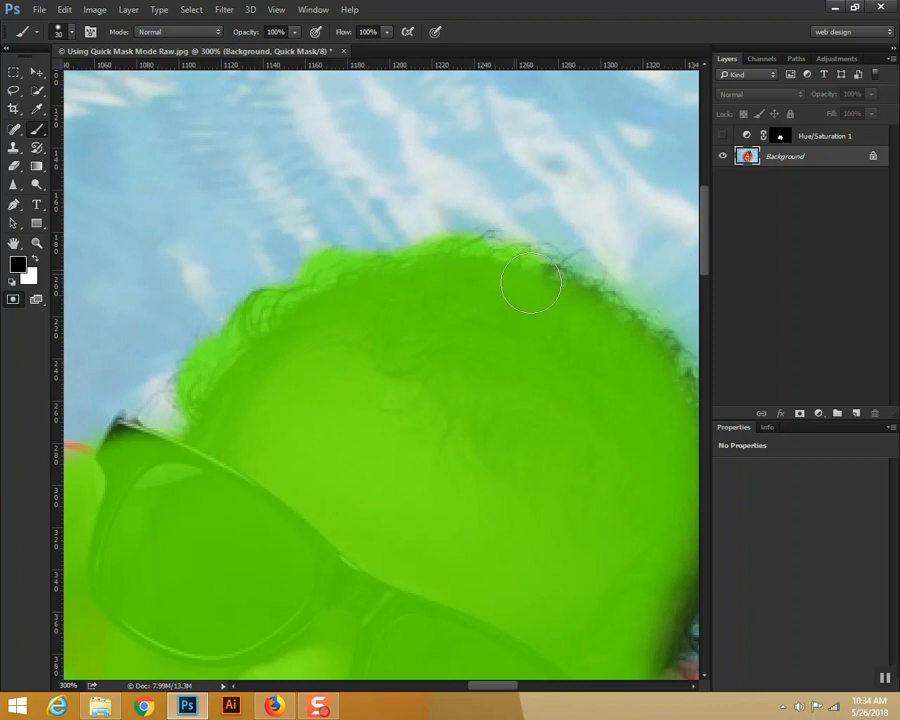
{"action": "left_click_drag", "start_coordinate": [491, 259], "coordinate": [604, 312]}
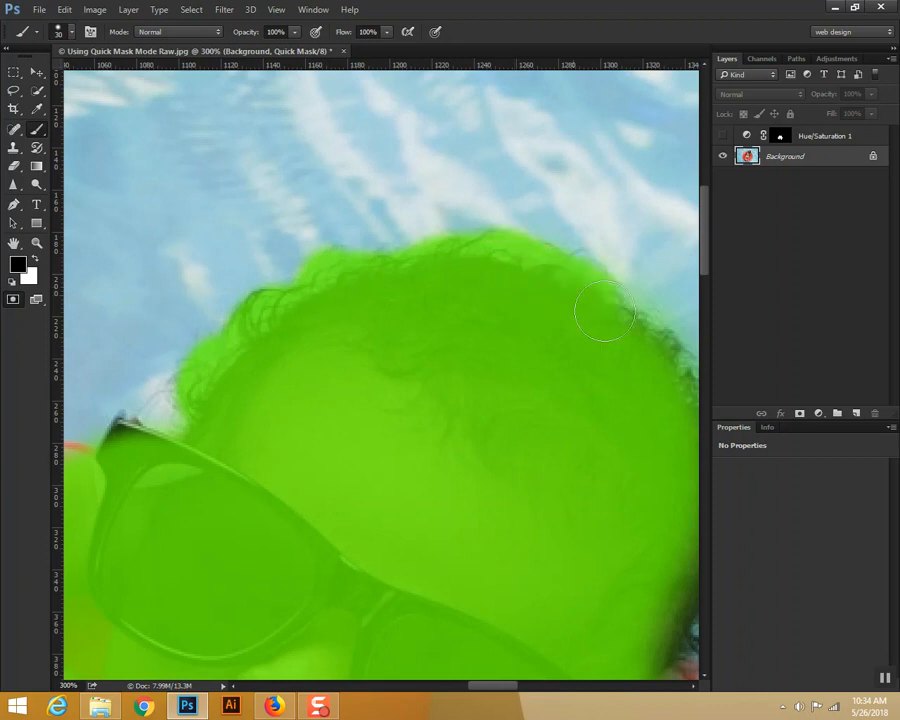
{"action": "mouse_move", "coordinate": [524, 344]}
{"action": "left_mouse_down"}
{"action": "mouse_move", "coordinate": [433, 320]}
{"action": "mouse_move", "coordinate": [412, 303]}
{"action": "mouse_move", "coordinate": [568, 351]}
{"action": "mouse_move", "coordinate": [562, 301]}
{"action": "mouse_move", "coordinate": [580, 394]}
{"action": "mouse_move", "coordinate": [593, 383]}
{"action": "mouse_move", "coordinate": [563, 488]}
{"action": "mouse_move", "coordinate": [573, 478]}
{"action": "mouse_move", "coordinate": [566, 508]}
{"action": "mouse_move", "coordinate": [574, 497]}
{"action": "mouse_move", "coordinate": [578, 504]}
{"action": "mouse_move", "coordinate": [531, 548]}
{"action": "mouse_move", "coordinate": [525, 567]}
{"action": "mouse_move", "coordinate": [542, 592]}
{"action": "mouse_move", "coordinate": [551, 535]}
{"action": "mouse_move", "coordinate": [585, 517]}
{"action": "mouse_move", "coordinate": [572, 425]}
{"action": "left_mouse_up"}
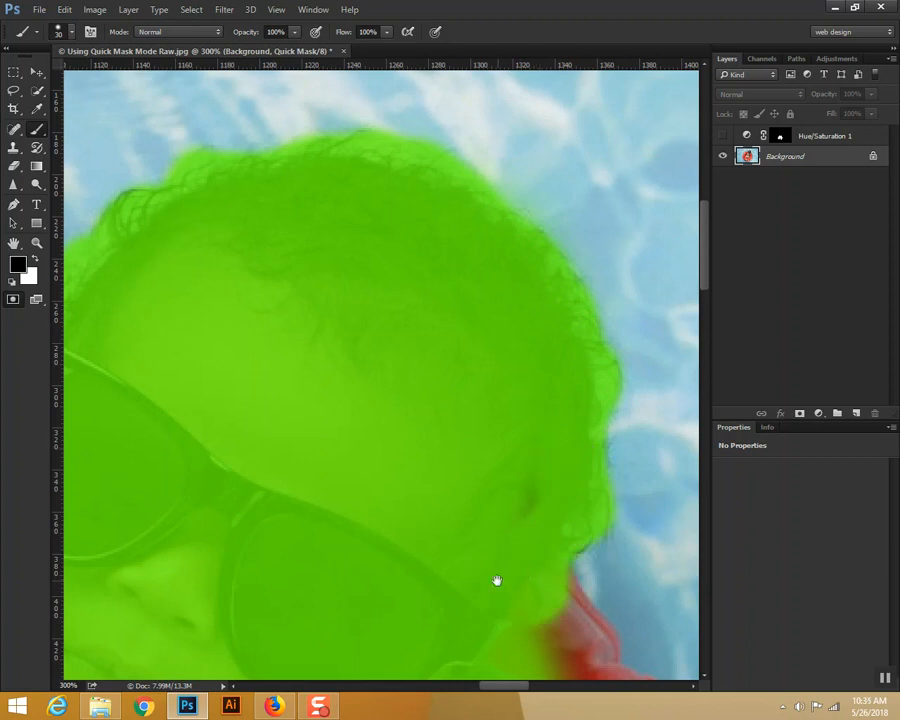
Step: Extend the mask over the ring's upper-right edge beside the head and the unmasked tip of the elbow
{"action": "left_click_drag", "start_coordinate": [498, 581], "coordinate": [420, 360]}
{"action": "mouse_move", "coordinate": [483, 401]}
{"action": "left_mouse_down"}
{"action": "mouse_move", "coordinate": [516, 458]}
{"action": "mouse_move", "coordinate": [494, 518]}
{"action": "mouse_move", "coordinate": [518, 462]}
{"action": "mouse_move", "coordinate": [579, 518]}
{"action": "mouse_move", "coordinate": [547, 487]}
{"action": "mouse_move", "coordinate": [631, 542]}
{"action": "mouse_move", "coordinate": [639, 583]}
{"action": "mouse_move", "coordinate": [536, 537]}
{"action": "left_mouse_up"}
{"action": "key", "text": "space"}
{"action": "mouse_move", "coordinate": [459, 474]}
{"action": "left_mouse_down"}
{"action": "mouse_move", "coordinate": [414, 400]}
{"action": "mouse_move", "coordinate": [350, 222]}
{"action": "left_mouse_up"}
{"action": "left_click_drag", "start_coordinate": [386, 362], "coordinate": [379, 288]}
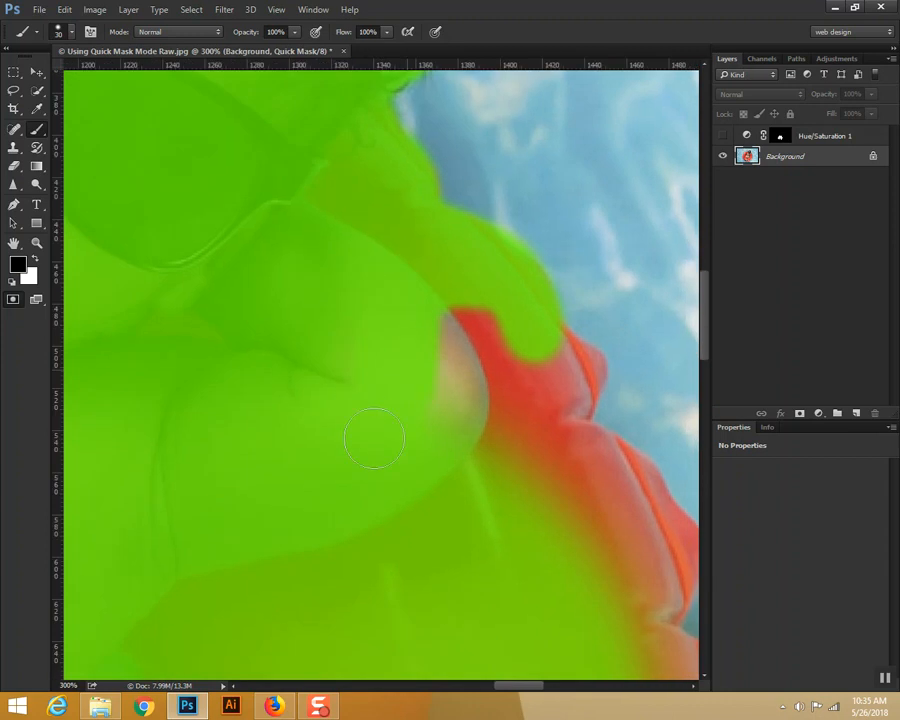
{"action": "mouse_move", "coordinate": [421, 336]}
{"action": "left_mouse_down"}
{"action": "mouse_move", "coordinate": [446, 398]}
{"action": "mouse_move", "coordinate": [478, 410]}
{"action": "mouse_move", "coordinate": [540, 354]}
{"action": "mouse_move", "coordinate": [523, 302]}
{"action": "mouse_move", "coordinate": [569, 372]}
{"action": "mouse_move", "coordinate": [584, 370]}
{"action": "mouse_move", "coordinate": [542, 454]}
{"action": "mouse_move", "coordinate": [526, 422]}
{"action": "mouse_move", "coordinate": [538, 492]}
{"action": "mouse_move", "coordinate": [578, 455]}
{"action": "mouse_move", "coordinate": [639, 526]}
{"action": "mouse_move", "coordinate": [603, 478]}
{"action": "mouse_move", "coordinate": [475, 505]}
{"action": "left_mouse_up"}
Step: Mask the scalloped outer edge along the upper part of the ring's right side
{"action": "left_click_drag", "start_coordinate": [329, 376], "coordinate": [184, 128]}
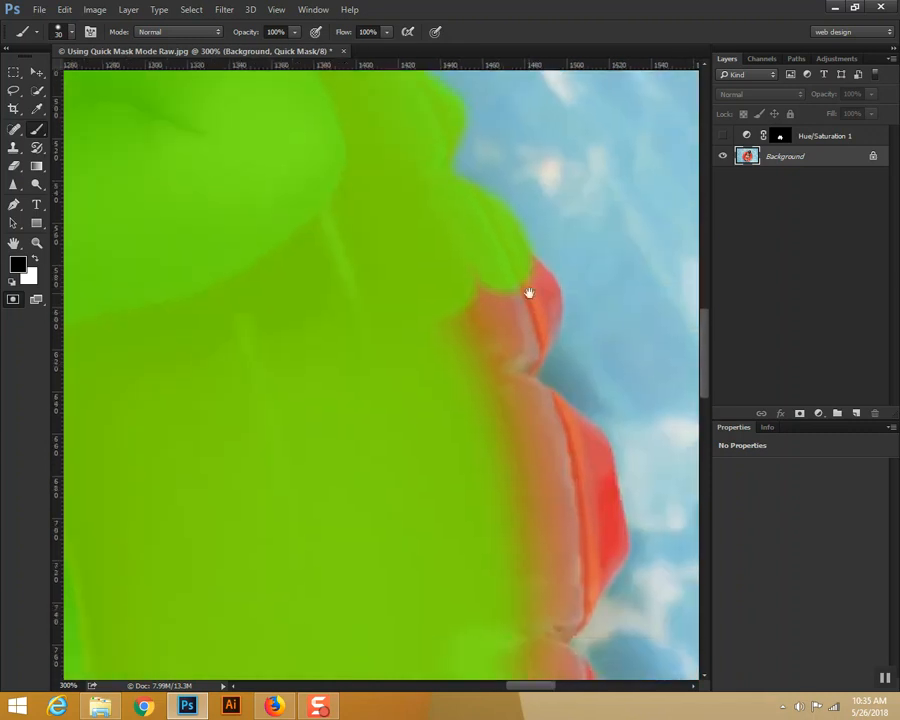
{"action": "mouse_move", "coordinate": [493, 250]}
{"action": "left_mouse_down"}
{"action": "mouse_move", "coordinate": [530, 295]}
{"action": "mouse_move", "coordinate": [512, 341]}
{"action": "mouse_move", "coordinate": [522, 343]}
{"action": "mouse_move", "coordinate": [526, 313]}
{"action": "mouse_move", "coordinate": [507, 318]}
{"action": "mouse_move", "coordinate": [436, 284]}
{"action": "mouse_move", "coordinate": [451, 333]}
{"action": "left_mouse_up"}
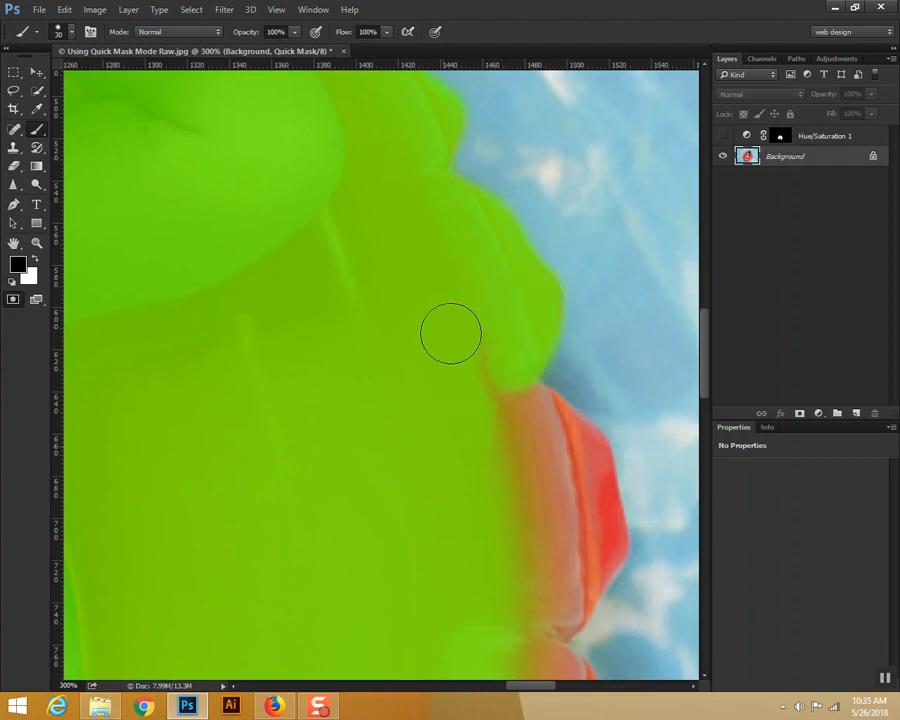
{"action": "mouse_move", "coordinate": [444, 513]}
{"action": "left_mouse_down"}
{"action": "mouse_move", "coordinate": [298, 290]}
{"action": "mouse_move", "coordinate": [352, 345]}
{"action": "left_mouse_up"}
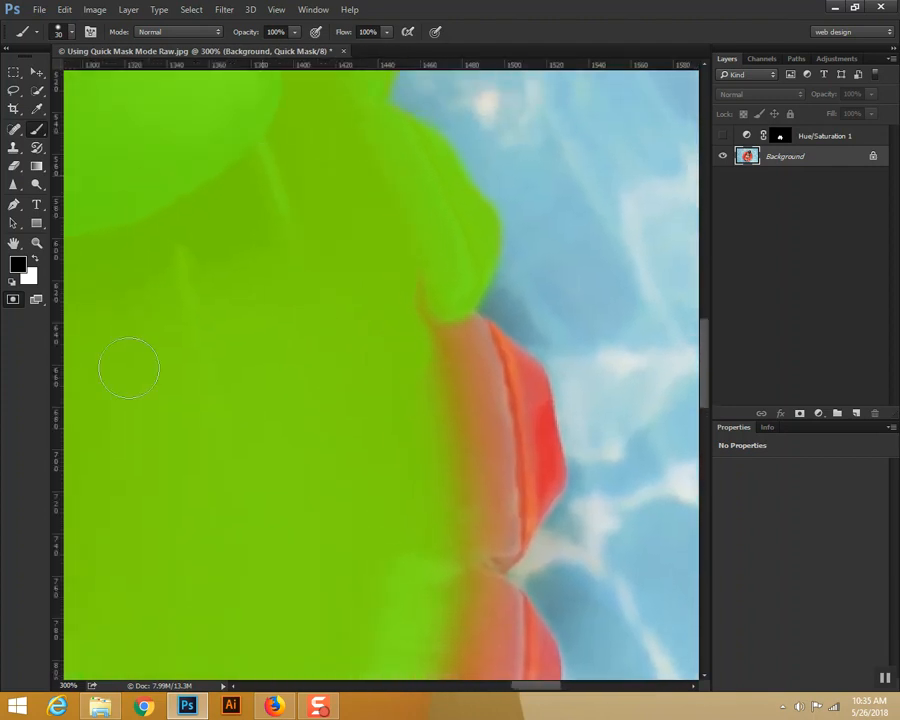
{"action": "mouse_move", "coordinate": [406, 347]}
{"action": "left_mouse_down"}
{"action": "mouse_move", "coordinate": [438, 352]}
{"action": "mouse_move", "coordinate": [452, 338]}
{"action": "mouse_move", "coordinate": [491, 357]}
{"action": "mouse_move", "coordinate": [518, 410]}
{"action": "mouse_move", "coordinate": [521, 392]}
{"action": "left_mouse_up"}
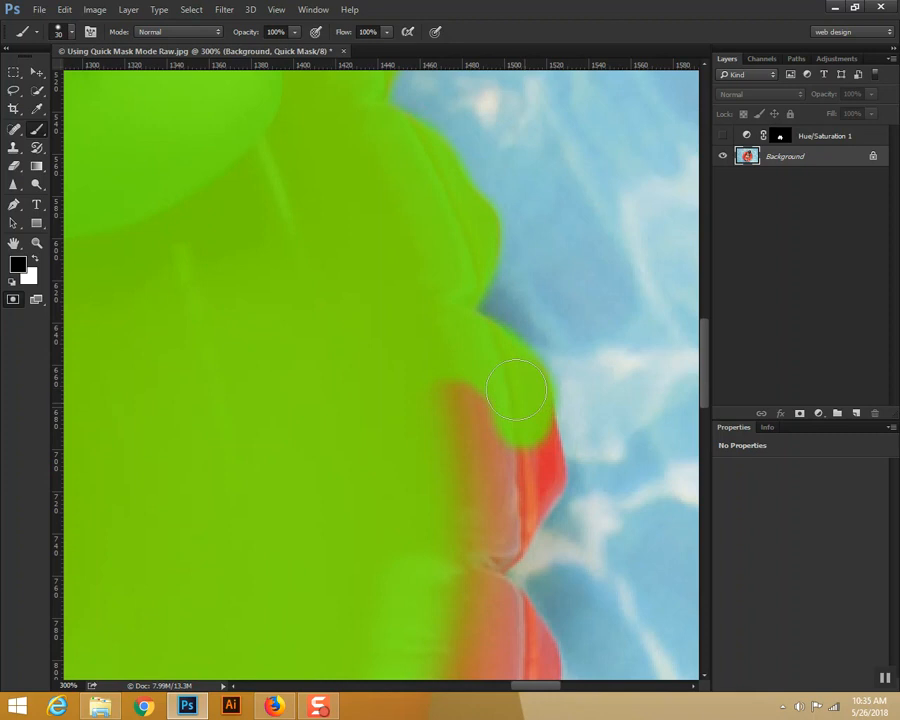
{"action": "mouse_move", "coordinate": [456, 325]}
{"action": "left_mouse_down"}
{"action": "mouse_move", "coordinate": [502, 466]}
{"action": "mouse_move", "coordinate": [522, 413]}
{"action": "mouse_move", "coordinate": [538, 471]}
{"action": "mouse_move", "coordinate": [482, 546]}
{"action": "mouse_move", "coordinate": [472, 543]}
{"action": "mouse_move", "coordinate": [424, 407]}
{"action": "left_mouse_up"}
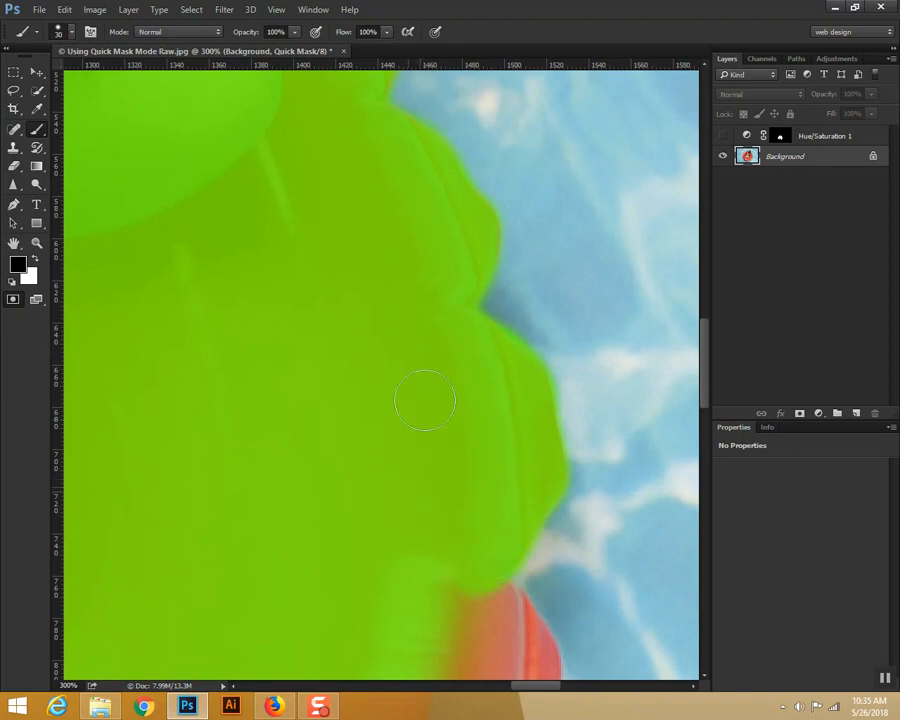
Step: Continue the mask down the ring's scalloped edge on the lower part of its right side
{"action": "left_click_drag", "start_coordinate": [428, 527], "coordinate": [420, 193]}
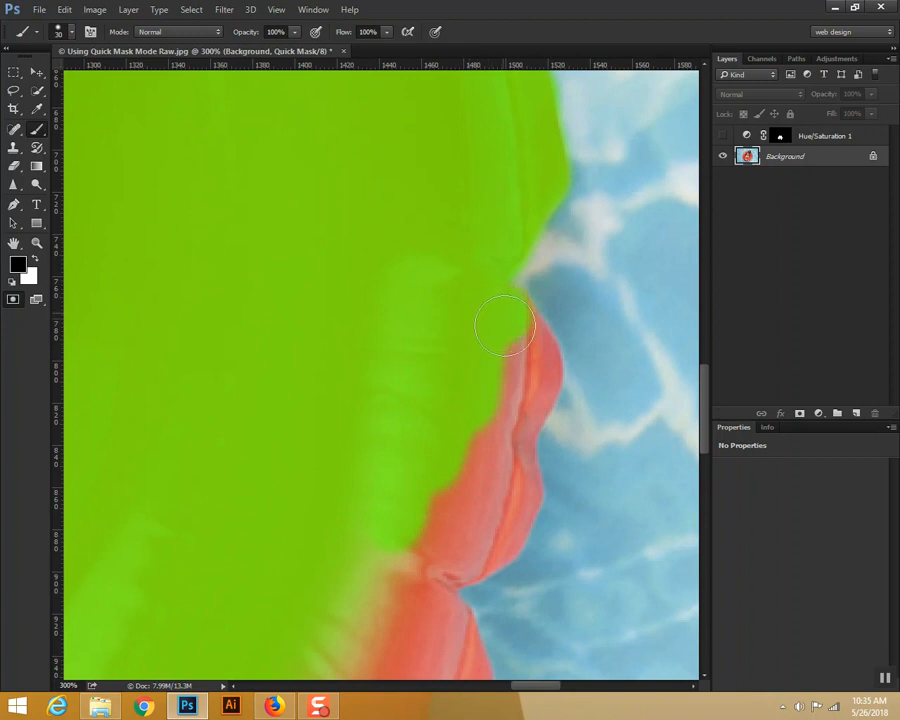
{"action": "mouse_move", "coordinate": [504, 317]}
{"action": "left_mouse_down"}
{"action": "mouse_move", "coordinate": [533, 366]}
{"action": "mouse_move", "coordinate": [503, 453]}
{"action": "mouse_move", "coordinate": [511, 504]}
{"action": "mouse_move", "coordinate": [517, 495]}
{"action": "mouse_move", "coordinate": [509, 479]}
{"action": "mouse_move", "coordinate": [494, 539]}
{"action": "mouse_move", "coordinate": [510, 509]}
{"action": "mouse_move", "coordinate": [493, 542]}
{"action": "mouse_move", "coordinate": [432, 567]}
{"action": "mouse_move", "coordinate": [460, 558]}
{"action": "mouse_move", "coordinate": [477, 428]}
{"action": "left_mouse_up"}
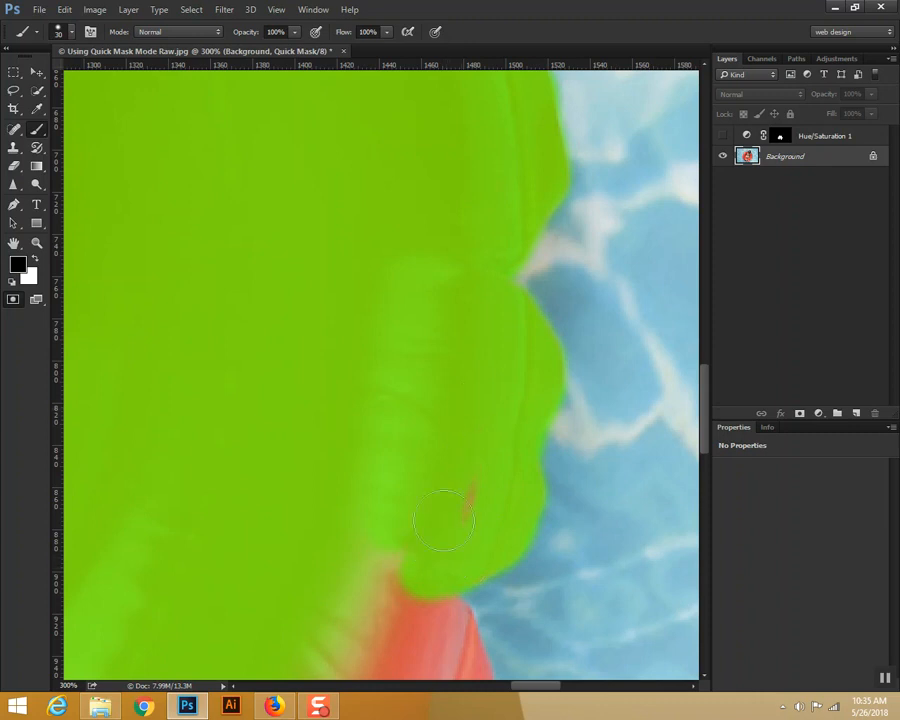
{"action": "mouse_move", "coordinate": [381, 477]}
{"action": "left_mouse_down"}
{"action": "mouse_move", "coordinate": [426, 267]}
{"action": "mouse_move", "coordinate": [460, 216]}
{"action": "left_mouse_up"}
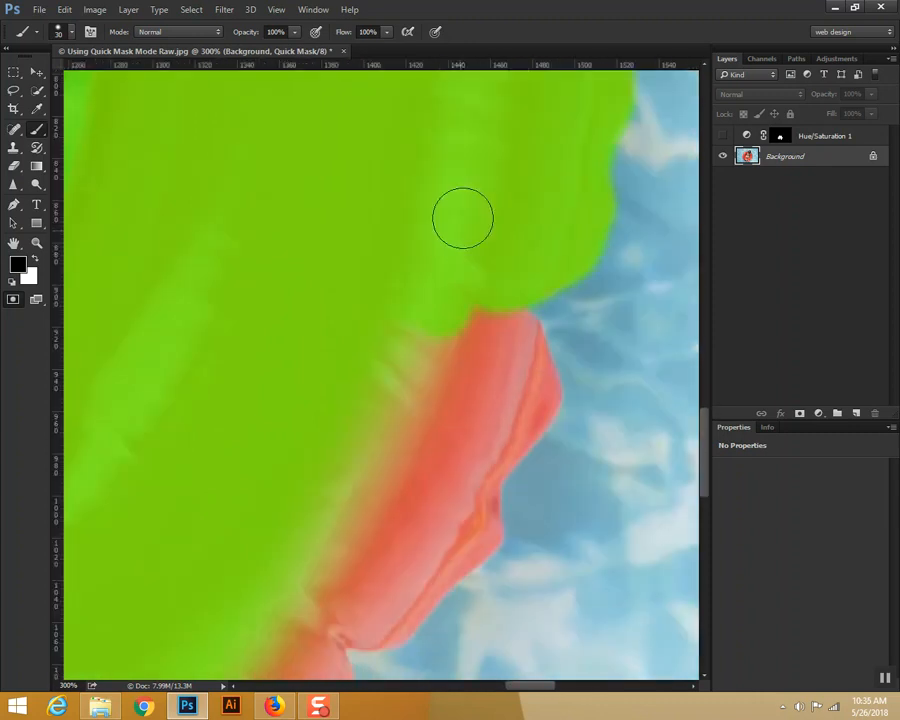
{"action": "mouse_move", "coordinate": [324, 535]}
{"action": "left_mouse_down"}
{"action": "mouse_move", "coordinate": [355, 513]}
{"action": "mouse_move", "coordinate": [337, 564]}
{"action": "mouse_move", "coordinate": [310, 592]}
{"action": "mouse_move", "coordinate": [383, 481]}
{"action": "mouse_move", "coordinate": [432, 369]}
{"action": "mouse_move", "coordinate": [443, 422]}
{"action": "mouse_move", "coordinate": [484, 321]}
{"action": "mouse_move", "coordinate": [499, 340]}
{"action": "mouse_move", "coordinate": [500, 327]}
{"action": "mouse_move", "coordinate": [509, 331]}
{"action": "mouse_move", "coordinate": [515, 354]}
{"action": "mouse_move", "coordinate": [516, 339]}
{"action": "mouse_move", "coordinate": [519, 394]}
{"action": "mouse_move", "coordinate": [523, 369]}
{"action": "mouse_move", "coordinate": [533, 396]}
{"action": "mouse_move", "coordinate": [531, 389]}
{"action": "mouse_move", "coordinate": [515, 423]}
{"action": "mouse_move", "coordinate": [485, 446]}
{"action": "mouse_move", "coordinate": [528, 394]}
{"action": "mouse_move", "coordinate": [530, 407]}
{"action": "mouse_move", "coordinate": [459, 472]}
{"action": "mouse_move", "coordinate": [476, 459]}
{"action": "mouse_move", "coordinate": [468, 474]}
{"action": "mouse_move", "coordinate": [486, 459]}
{"action": "mouse_move", "coordinate": [478, 465]}
{"action": "mouse_move", "coordinate": [472, 400]}
{"action": "left_mouse_up"}
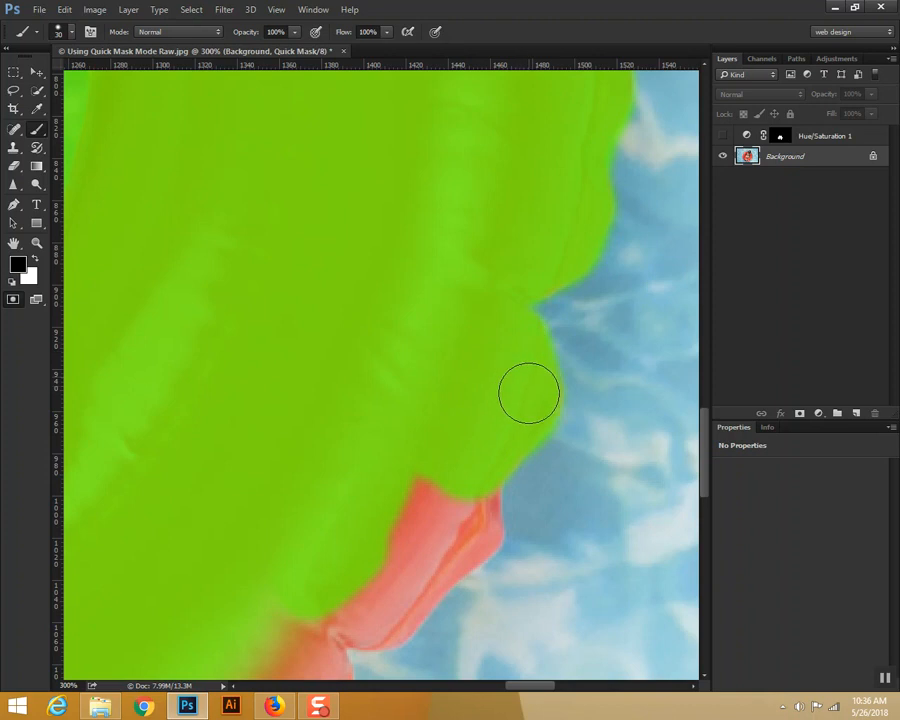
Step: Mask the ring's lower-right edge, including the scallops around the inflation valve
{"action": "left_click_drag", "start_coordinate": [435, 416], "coordinate": [462, 200]}
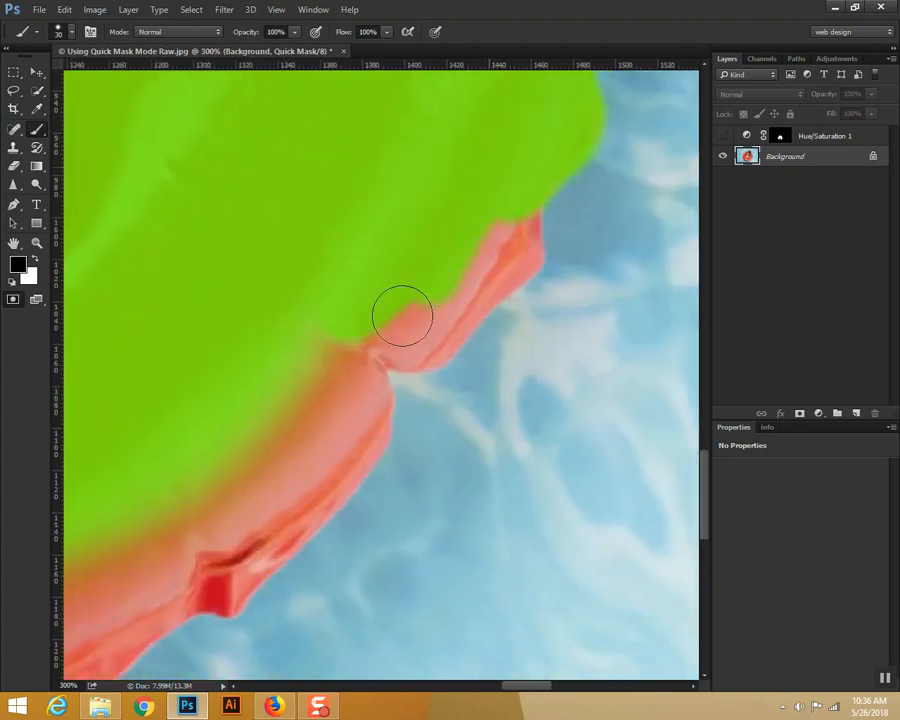
{"action": "mouse_move", "coordinate": [511, 219]}
{"action": "left_mouse_down"}
{"action": "mouse_move", "coordinate": [516, 257]}
{"action": "mouse_move", "coordinate": [481, 274]}
{"action": "mouse_move", "coordinate": [518, 249]}
{"action": "mouse_move", "coordinate": [425, 340]}
{"action": "mouse_move", "coordinate": [435, 332]}
{"action": "mouse_move", "coordinate": [352, 329]}
{"action": "mouse_move", "coordinate": [249, 377]}
{"action": "mouse_move", "coordinate": [332, 301]}
{"action": "mouse_move", "coordinate": [356, 300]}
{"action": "mouse_move", "coordinate": [321, 363]}
{"action": "mouse_move", "coordinate": [224, 453]}
{"action": "mouse_move", "coordinate": [336, 386]}
{"action": "mouse_move", "coordinate": [366, 340]}
{"action": "mouse_move", "coordinate": [392, 348]}
{"action": "mouse_move", "coordinate": [424, 338]}
{"action": "mouse_move", "coordinate": [405, 344]}
{"action": "mouse_move", "coordinate": [406, 330]}
{"action": "mouse_move", "coordinate": [352, 360]}
{"action": "mouse_move", "coordinate": [344, 373]}
{"action": "mouse_move", "coordinate": [362, 386]}
{"action": "mouse_move", "coordinate": [358, 405]}
{"action": "mouse_move", "coordinate": [362, 394]}
{"action": "mouse_move", "coordinate": [366, 402]}
{"action": "mouse_move", "coordinate": [365, 394]}
{"action": "mouse_move", "coordinate": [347, 447]}
{"action": "mouse_move", "coordinate": [368, 423]}
{"action": "mouse_move", "coordinate": [324, 474]}
{"action": "mouse_move", "coordinate": [357, 441]}
{"action": "mouse_move", "coordinate": [331, 476]}
{"action": "mouse_move", "coordinate": [294, 501]}
{"action": "mouse_move", "coordinate": [312, 414]}
{"action": "mouse_move", "coordinate": [306, 455]}
{"action": "left_mouse_up"}
{"action": "mouse_move", "coordinate": [243, 482]}
{"action": "left_mouse_down"}
{"action": "mouse_move", "coordinate": [319, 335]}
{"action": "mouse_move", "coordinate": [380, 287]}
{"action": "left_mouse_up"}
{"action": "mouse_move", "coordinate": [414, 250]}
{"action": "left_mouse_down"}
{"action": "mouse_move", "coordinate": [268, 332]}
{"action": "mouse_move", "coordinate": [367, 231]}
{"action": "mouse_move", "coordinate": [151, 384]}
{"action": "mouse_move", "coordinate": [143, 377]}
{"action": "mouse_move", "coordinate": [367, 308]}
{"action": "mouse_move", "coordinate": [287, 354]}
{"action": "mouse_move", "coordinate": [372, 341]}
{"action": "mouse_move", "coordinate": [475, 278]}
{"action": "mouse_move", "coordinate": [404, 332]}
{"action": "mouse_move", "coordinate": [427, 305]}
{"action": "mouse_move", "coordinate": [442, 291]}
{"action": "mouse_move", "coordinate": [410, 336]}
{"action": "mouse_move", "coordinate": [431, 315]}
{"action": "mouse_move", "coordinate": [361, 375]}
{"action": "mouse_move", "coordinate": [373, 361]}
{"action": "mouse_move", "coordinate": [355, 391]}
{"action": "mouse_move", "coordinate": [402, 354]}
{"action": "left_mouse_up"}
{"action": "mouse_move", "coordinate": [356, 391]}
{"action": "left_mouse_down"}
{"action": "mouse_move", "coordinate": [319, 376]}
{"action": "mouse_move", "coordinate": [361, 391]}
{"action": "mouse_move", "coordinate": [327, 384]}
{"action": "mouse_move", "coordinate": [239, 429]}
{"action": "mouse_move", "coordinate": [217, 386]}
{"action": "left_mouse_up"}
Step: Mask the ring's bottom scallops right of and directly below the feet, filling the missed red spots
{"action": "left_click_drag", "start_coordinate": [353, 315], "coordinate": [601, 180]}
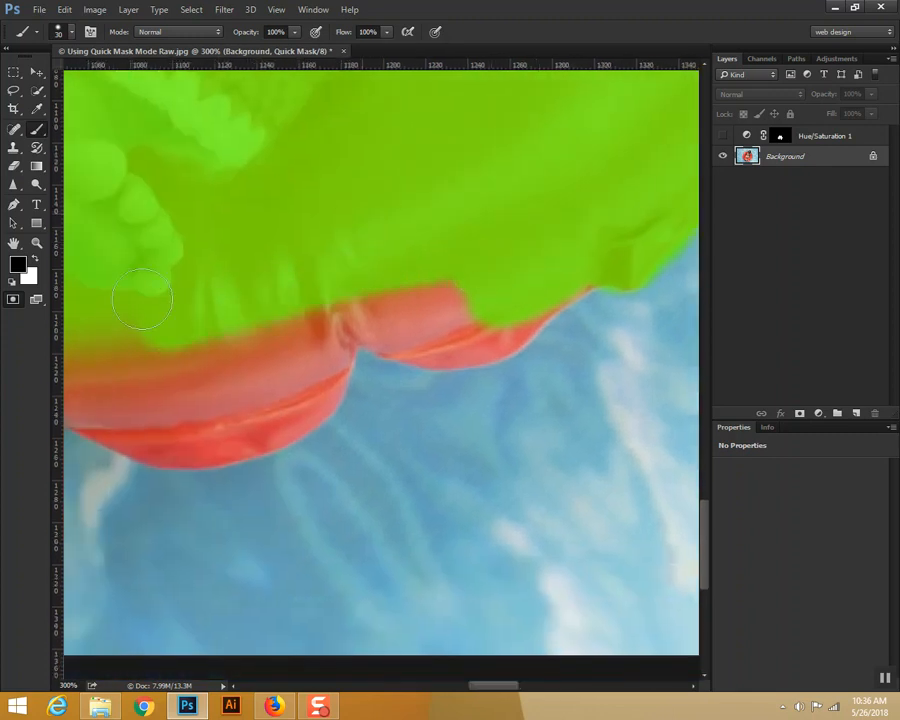
{"action": "mouse_move", "coordinate": [140, 335]}
{"action": "left_mouse_down"}
{"action": "mouse_move", "coordinate": [237, 346]}
{"action": "mouse_move", "coordinate": [368, 305]}
{"action": "mouse_move", "coordinate": [383, 310]}
{"action": "mouse_move", "coordinate": [385, 328]}
{"action": "mouse_move", "coordinate": [420, 345]}
{"action": "mouse_move", "coordinate": [495, 335]}
{"action": "mouse_move", "coordinate": [545, 288]}
{"action": "left_mouse_up"}
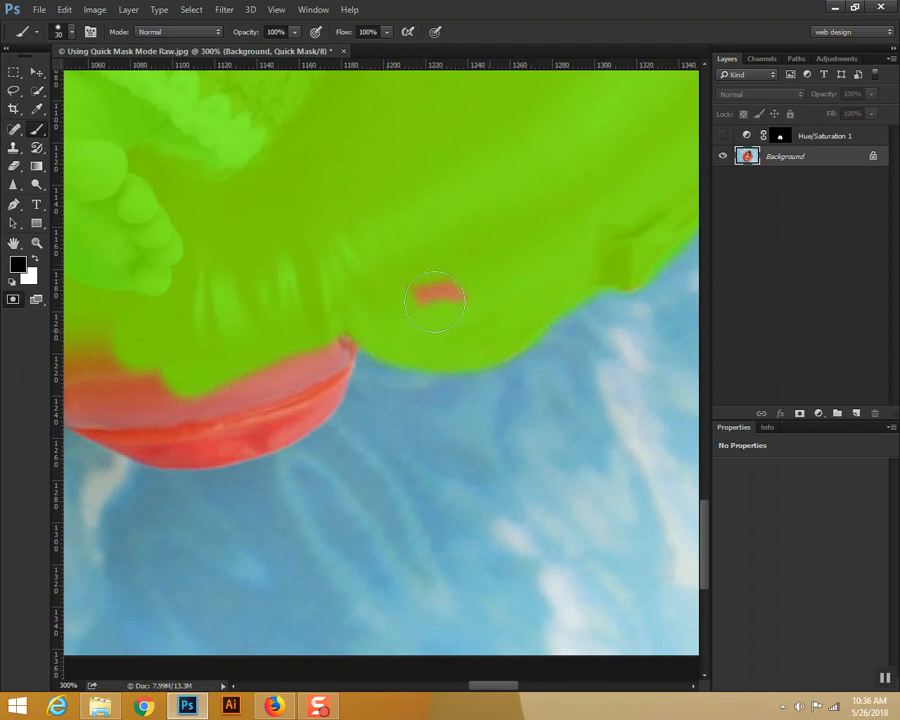
{"action": "left_click_drag", "start_coordinate": [434, 300], "coordinate": [439, 268]}
{"action": "mouse_move", "coordinate": [335, 321]}
{"action": "left_mouse_down"}
{"action": "mouse_move", "coordinate": [305, 368]}
{"action": "mouse_move", "coordinate": [316, 356]}
{"action": "mouse_move", "coordinate": [311, 381]}
{"action": "mouse_move", "coordinate": [323, 355]}
{"action": "mouse_move", "coordinate": [310, 391]}
{"action": "mouse_move", "coordinate": [267, 409]}
{"action": "mouse_move", "coordinate": [285, 393]}
{"action": "mouse_move", "coordinate": [267, 414]}
{"action": "mouse_move", "coordinate": [307, 402]}
{"action": "mouse_move", "coordinate": [259, 426]}
{"action": "mouse_move", "coordinate": [211, 392]}
{"action": "left_mouse_up"}
{"action": "left_click_drag", "start_coordinate": [503, 262], "coordinate": [622, 229]}
{"action": "mouse_move", "coordinate": [268, 331]}
{"action": "left_mouse_down"}
{"action": "mouse_move", "coordinate": [484, 274]}
{"action": "mouse_move", "coordinate": [233, 241]}
{"action": "mouse_move", "coordinate": [428, 153]}
{"action": "mouse_move", "coordinate": [215, 258]}
{"action": "mouse_move", "coordinate": [253, 305]}
{"action": "mouse_move", "coordinate": [293, 325]}
{"action": "mouse_move", "coordinate": [408, 270]}
{"action": "mouse_move", "coordinate": [386, 281]}
{"action": "mouse_move", "coordinate": [540, 300]}
{"action": "mouse_move", "coordinate": [435, 310]}
{"action": "mouse_move", "coordinate": [412, 297]}
{"action": "mouse_move", "coordinate": [518, 341]}
{"action": "mouse_move", "coordinate": [455, 330]}
{"action": "left_mouse_up"}
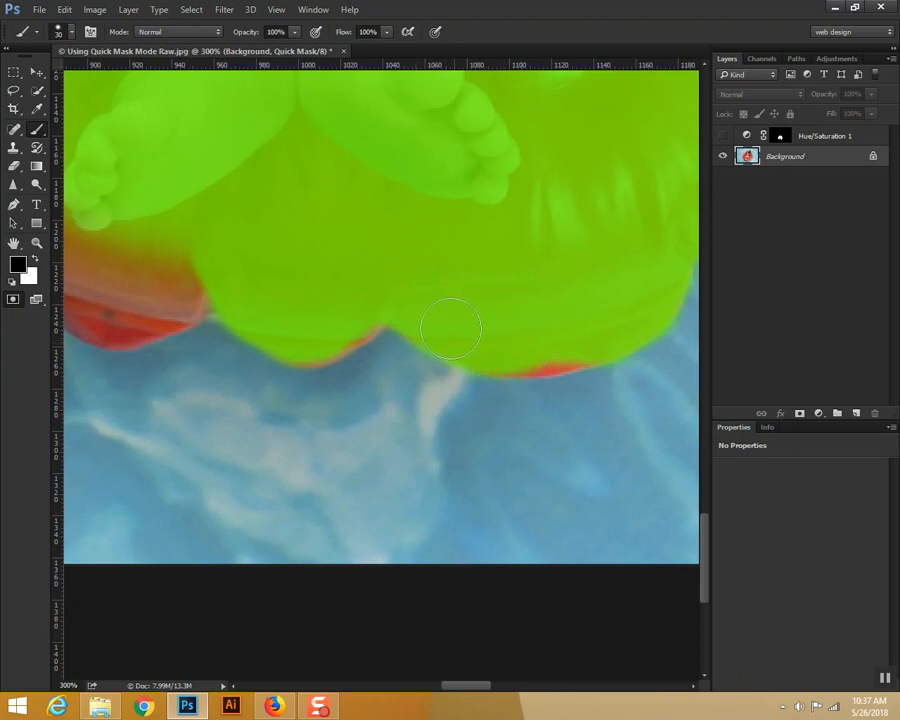
{"action": "mouse_move", "coordinate": [469, 342]}
{"action": "left_mouse_down"}
{"action": "mouse_move", "coordinate": [368, 304]}
{"action": "mouse_move", "coordinate": [340, 325]}
{"action": "left_mouse_up"}
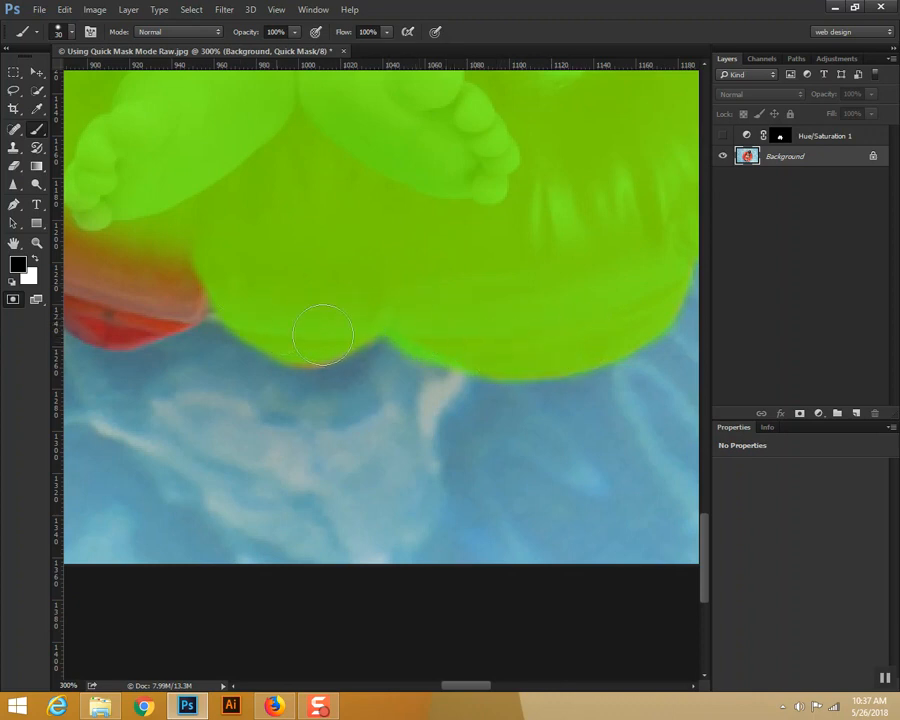
Step: Mask the next bottom scallops of the ring, below and left of the baby's left-hand foot in the picture
{"action": "left_click_drag", "start_coordinate": [242, 285], "coordinate": [423, 312]}
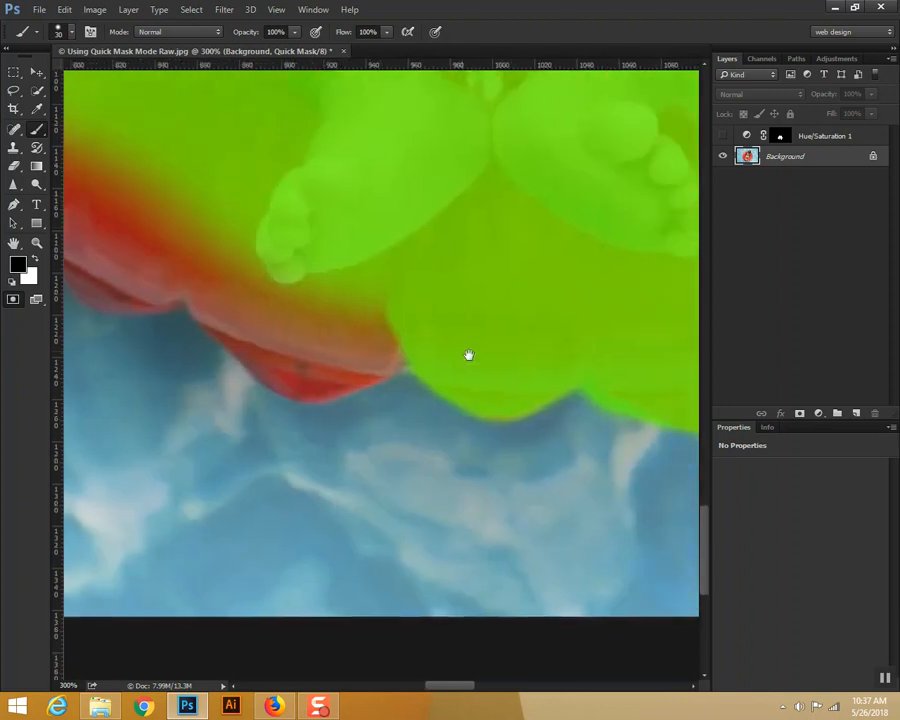
{"action": "mouse_move", "coordinate": [432, 324]}
{"action": "left_mouse_down"}
{"action": "mouse_move", "coordinate": [285, 301]}
{"action": "mouse_move", "coordinate": [378, 297]}
{"action": "mouse_move", "coordinate": [272, 188]}
{"action": "mouse_move", "coordinate": [256, 280]}
{"action": "mouse_move", "coordinate": [212, 175]}
{"action": "mouse_move", "coordinate": [205, 237]}
{"action": "mouse_move", "coordinate": [213, 293]}
{"action": "mouse_move", "coordinate": [261, 321]}
{"action": "mouse_move", "coordinate": [211, 281]}
{"action": "mouse_move", "coordinate": [265, 348]}
{"action": "mouse_move", "coordinate": [312, 360]}
{"action": "left_mouse_up"}
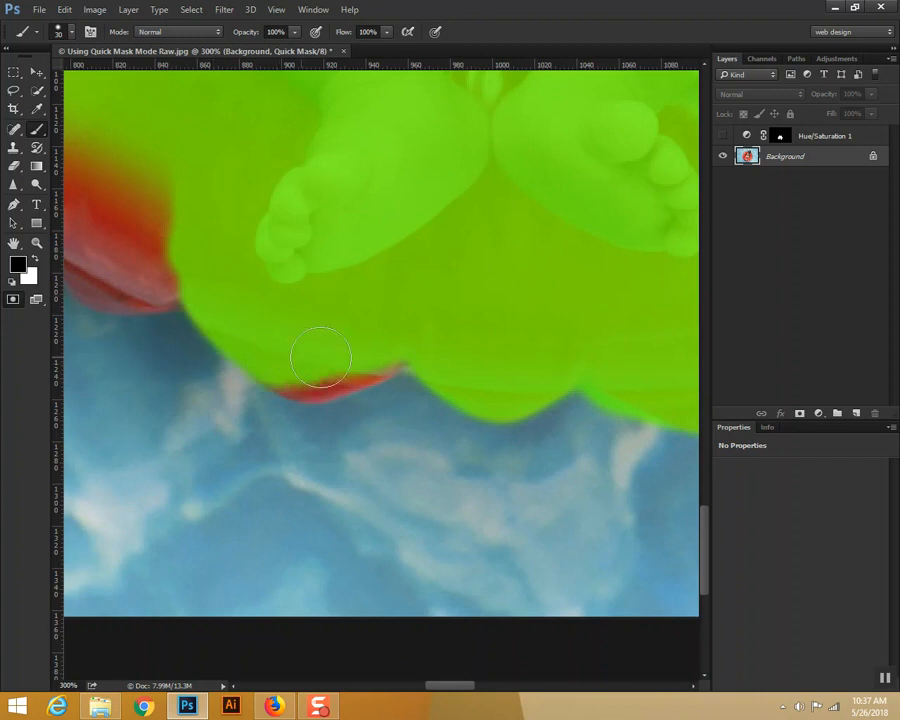
{"action": "mouse_move", "coordinate": [269, 351]}
{"action": "left_mouse_down"}
{"action": "mouse_move", "coordinate": [338, 364]}
{"action": "mouse_move", "coordinate": [351, 356]}
{"action": "left_mouse_up"}
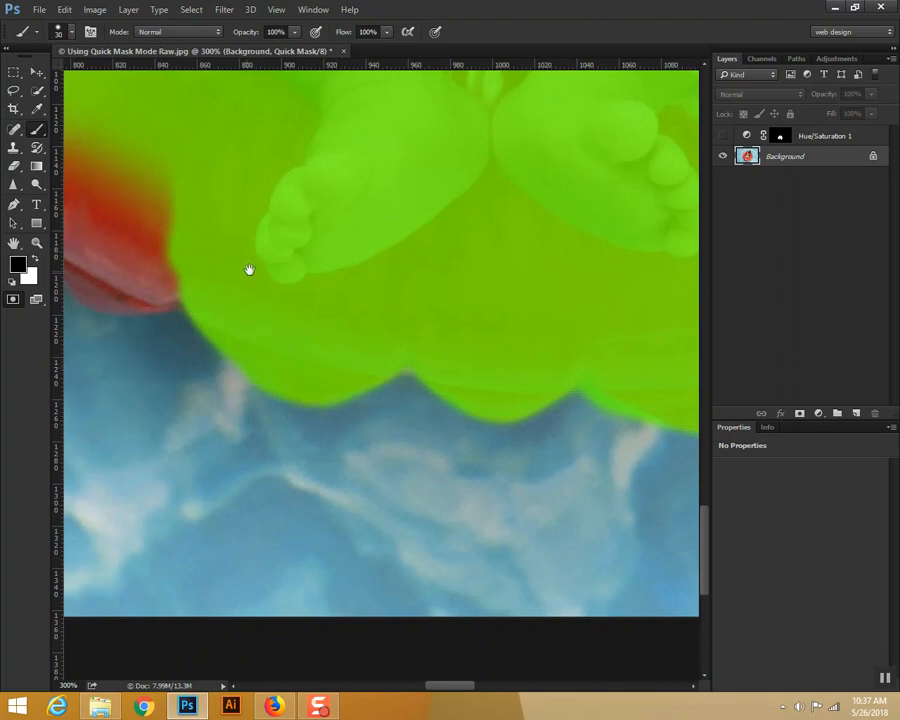
{"action": "left_click_drag", "start_coordinate": [237, 283], "coordinate": [474, 342]}
{"action": "mouse_move", "coordinate": [342, 263]}
{"action": "left_mouse_down"}
{"action": "mouse_move", "coordinate": [370, 303]}
{"action": "mouse_move", "coordinate": [322, 230]}
{"action": "mouse_move", "coordinate": [291, 267]}
{"action": "mouse_move", "coordinate": [297, 261]}
{"action": "mouse_move", "coordinate": [293, 293]}
{"action": "mouse_move", "coordinate": [322, 323]}
{"action": "mouse_move", "coordinate": [394, 320]}
{"action": "mouse_move", "coordinate": [402, 338]}
{"action": "mouse_move", "coordinate": [348, 343]}
{"action": "mouse_move", "coordinate": [305, 327]}
{"action": "mouse_move", "coordinate": [377, 352]}
{"action": "left_mouse_up"}
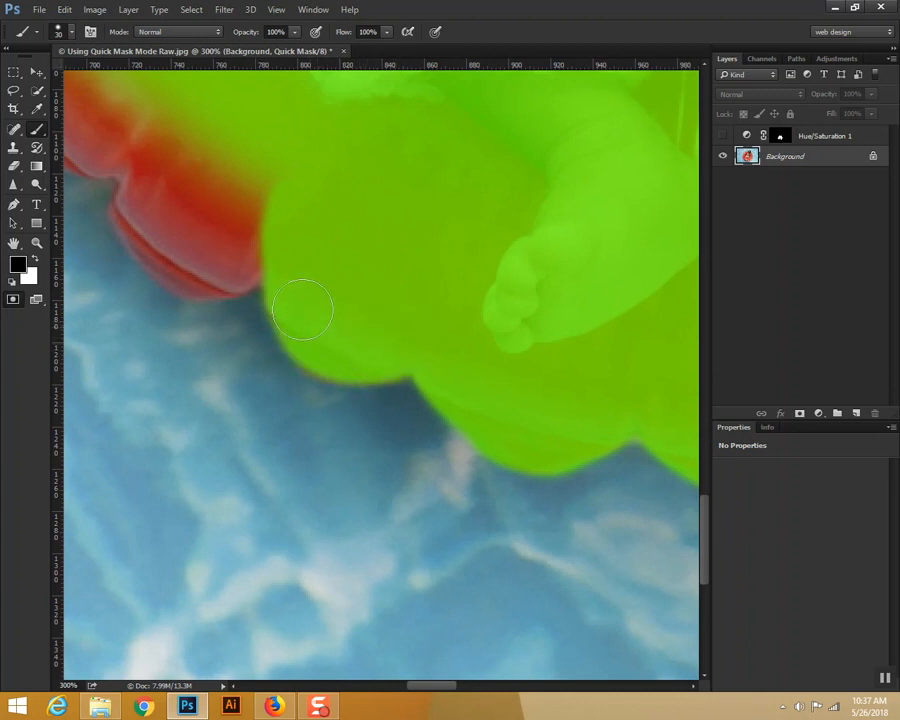
Step: Mask the ring's lower-left scallops and touch up the thin red rim remaining along their edge
{"action": "left_click_drag", "start_coordinate": [331, 291], "coordinate": [465, 385]}
{"action": "mouse_move", "coordinate": [168, 198]}
{"action": "left_mouse_down"}
{"action": "mouse_move", "coordinate": [116, 145]}
{"action": "mouse_move", "coordinate": [110, 156]}
{"action": "mouse_move", "coordinate": [118, 148]}
{"action": "mouse_move", "coordinate": [120, 200]}
{"action": "mouse_move", "coordinate": [131, 215]}
{"action": "mouse_move", "coordinate": [145, 207]}
{"action": "mouse_move", "coordinate": [181, 135]}
{"action": "mouse_move", "coordinate": [255, 195]}
{"action": "mouse_move", "coordinate": [203, 253]}
{"action": "mouse_move", "coordinate": [173, 255]}
{"action": "mouse_move", "coordinate": [271, 297]}
{"action": "mouse_move", "coordinate": [295, 295]}
{"action": "mouse_move", "coordinate": [302, 311]}
{"action": "mouse_move", "coordinate": [281, 345]}
{"action": "mouse_move", "coordinate": [315, 398]}
{"action": "mouse_move", "coordinate": [285, 375]}
{"action": "mouse_move", "coordinate": [336, 412]}
{"action": "mouse_move", "coordinate": [325, 412]}
{"action": "mouse_move", "coordinate": [374, 414]}
{"action": "mouse_move", "coordinate": [332, 358]}
{"action": "mouse_move", "coordinate": [411, 334]}
{"action": "left_mouse_up"}
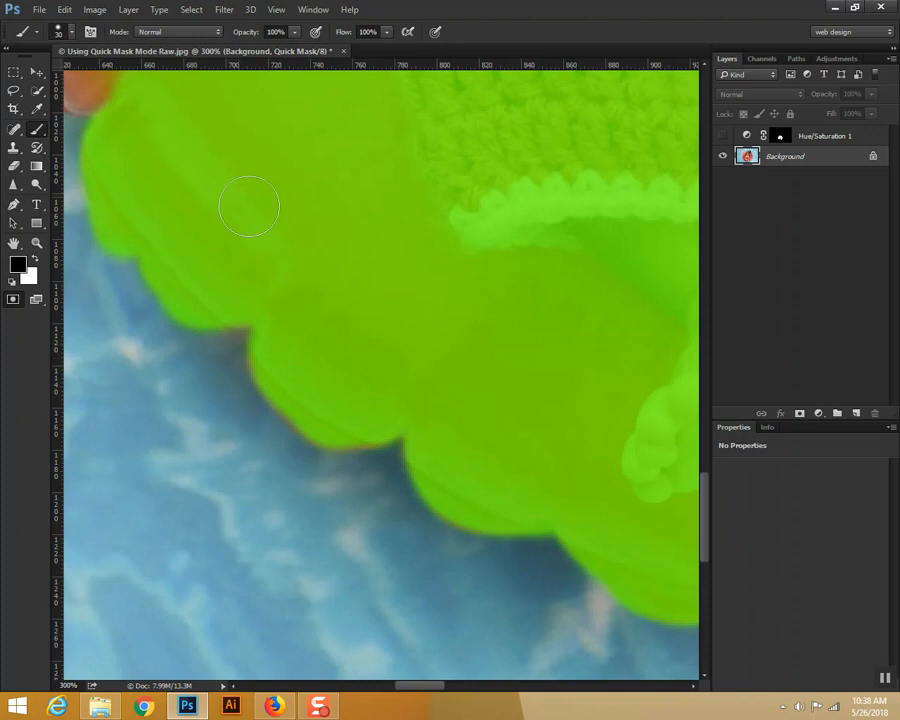
{"action": "left_click_drag", "start_coordinate": [309, 408], "coordinate": [352, 427]}
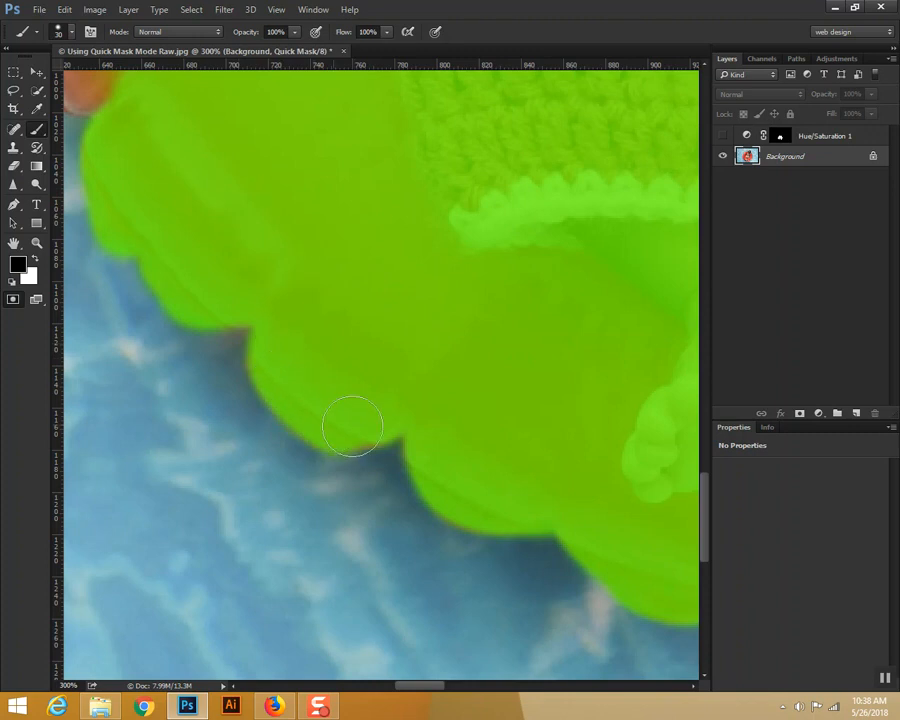
Step: Continue the mask up the scalloped edge on the lower part of the ring's left side
{"action": "mouse_move", "coordinate": [315, 298]}
{"action": "left_mouse_down"}
{"action": "mouse_move", "coordinate": [392, 370]}
{"action": "mouse_move", "coordinate": [371, 404]}
{"action": "left_mouse_up"}
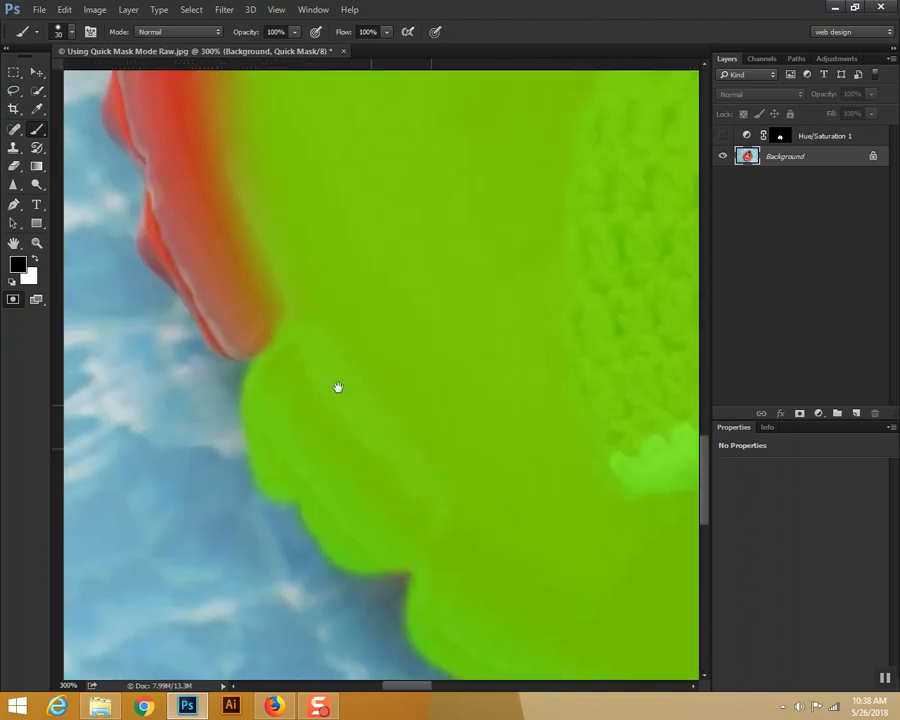
{"action": "left_click_drag", "start_coordinate": [296, 334], "coordinate": [215, 285]}
{"action": "mouse_move", "coordinate": [238, 330]}
{"action": "left_mouse_down"}
{"action": "mouse_move", "coordinate": [209, 261]}
{"action": "mouse_move", "coordinate": [161, 197]}
{"action": "mouse_move", "coordinate": [201, 291]}
{"action": "mouse_move", "coordinate": [229, 187]}
{"action": "mouse_move", "coordinate": [304, 310]}
{"action": "left_mouse_up"}
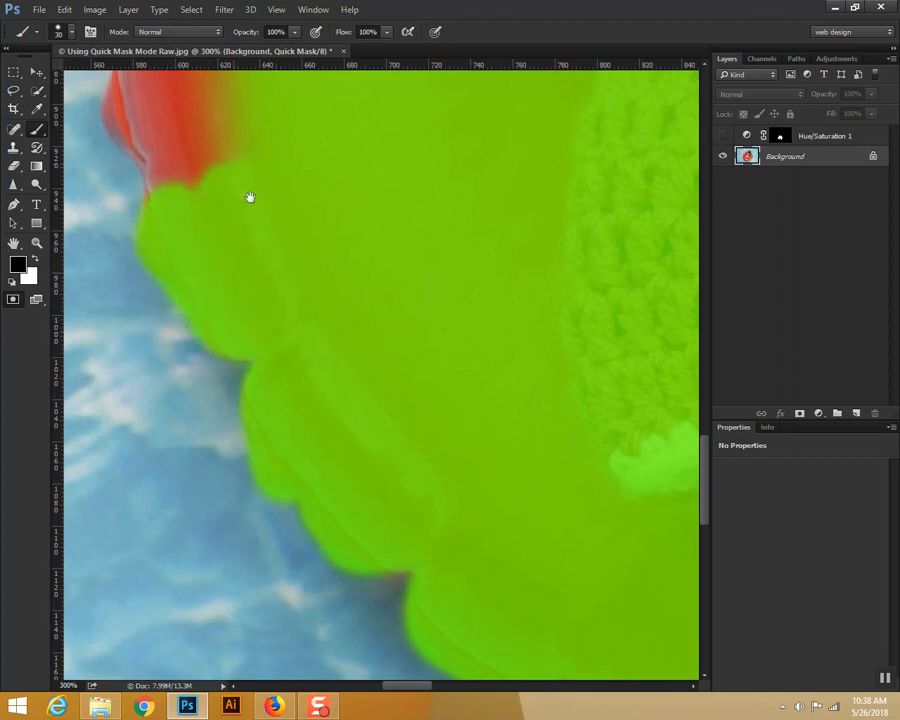
{"action": "left_click_drag", "start_coordinate": [233, 165], "coordinate": [365, 416]}
{"action": "mouse_move", "coordinate": [313, 300]}
{"action": "left_mouse_down"}
{"action": "mouse_move", "coordinate": [281, 344]}
{"action": "mouse_move", "coordinate": [300, 302]}
{"action": "mouse_move", "coordinate": [280, 307]}
{"action": "mouse_move", "coordinate": [264, 352]}
{"action": "mouse_move", "coordinate": [309, 420]}
{"action": "mouse_move", "coordinate": [307, 466]}
{"action": "left_mouse_up"}
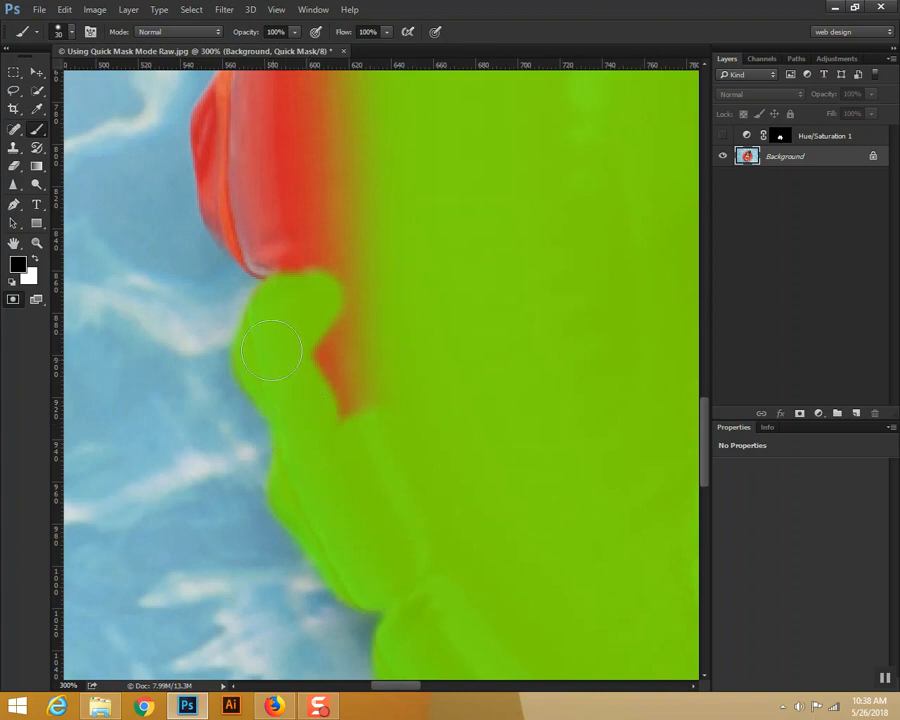
{"action": "mouse_move", "coordinate": [286, 306]}
{"action": "left_mouse_down"}
{"action": "mouse_move", "coordinate": [308, 391]}
{"action": "mouse_move", "coordinate": [334, 352]}
{"action": "mouse_move", "coordinate": [345, 308]}
{"action": "mouse_move", "coordinate": [345, 438]}
{"action": "mouse_move", "coordinate": [368, 409]}
{"action": "mouse_move", "coordinate": [374, 367]}
{"action": "mouse_move", "coordinate": [362, 240]}
{"action": "mouse_move", "coordinate": [348, 296]}
{"action": "mouse_move", "coordinate": [345, 191]}
{"action": "left_mouse_up"}
Step: Mask the scallop at the middle of the ring's left side and fill the red gap inside it
{"action": "key", "text": "space"}
{"action": "left_click_drag", "start_coordinate": [396, 218], "coordinate": [432, 434]}
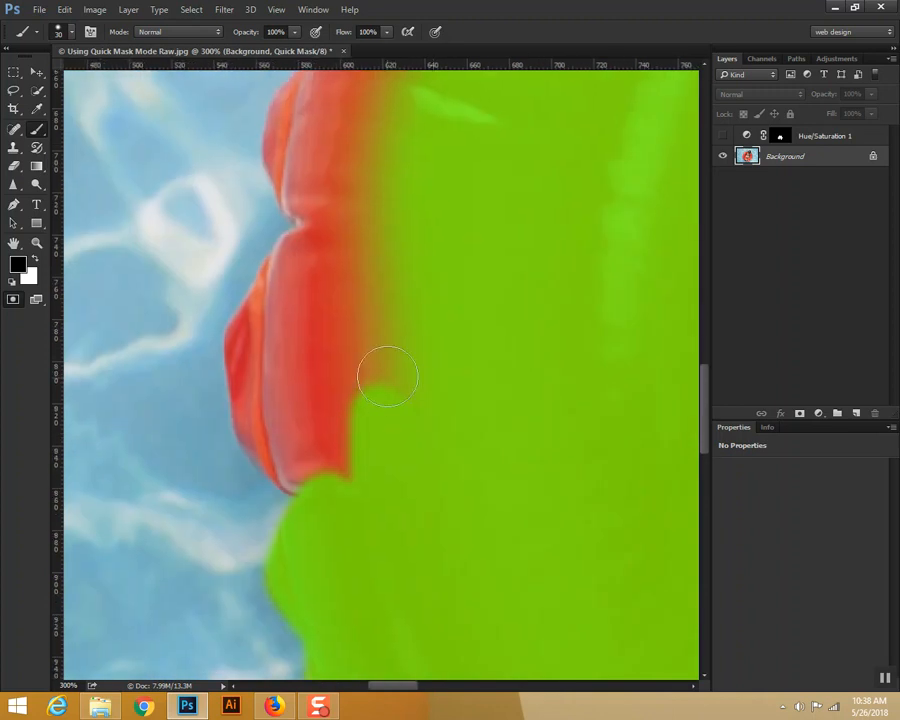
{"action": "left_click_drag", "start_coordinate": [390, 380], "coordinate": [431, 384]}
{"action": "mouse_move", "coordinate": [396, 216]}
{"action": "left_mouse_down"}
{"action": "mouse_move", "coordinate": [321, 315]}
{"action": "mouse_move", "coordinate": [336, 267]}
{"action": "mouse_move", "coordinate": [314, 250]}
{"action": "mouse_move", "coordinate": [278, 290]}
{"action": "mouse_move", "coordinate": [268, 316]}
{"action": "mouse_move", "coordinate": [286, 278]}
{"action": "mouse_move", "coordinate": [252, 357]}
{"action": "mouse_move", "coordinate": [298, 468]}
{"action": "left_mouse_up"}
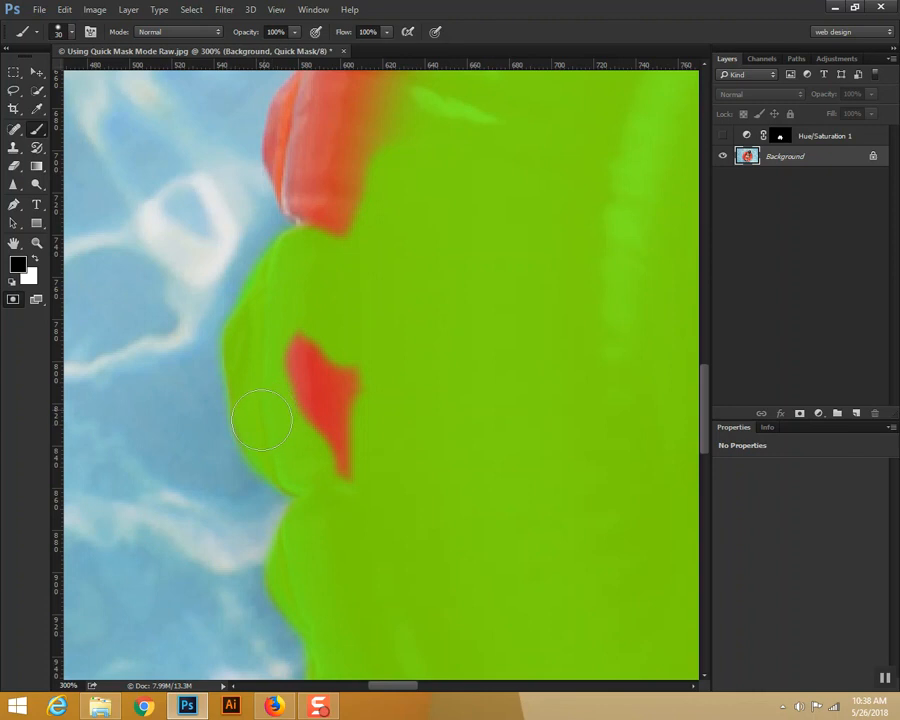
{"action": "mouse_move", "coordinate": [281, 358]}
{"action": "left_mouse_down"}
{"action": "mouse_move", "coordinate": [325, 330]}
{"action": "mouse_move", "coordinate": [338, 469]}
{"action": "mouse_move", "coordinate": [352, 376]}
{"action": "left_mouse_up"}
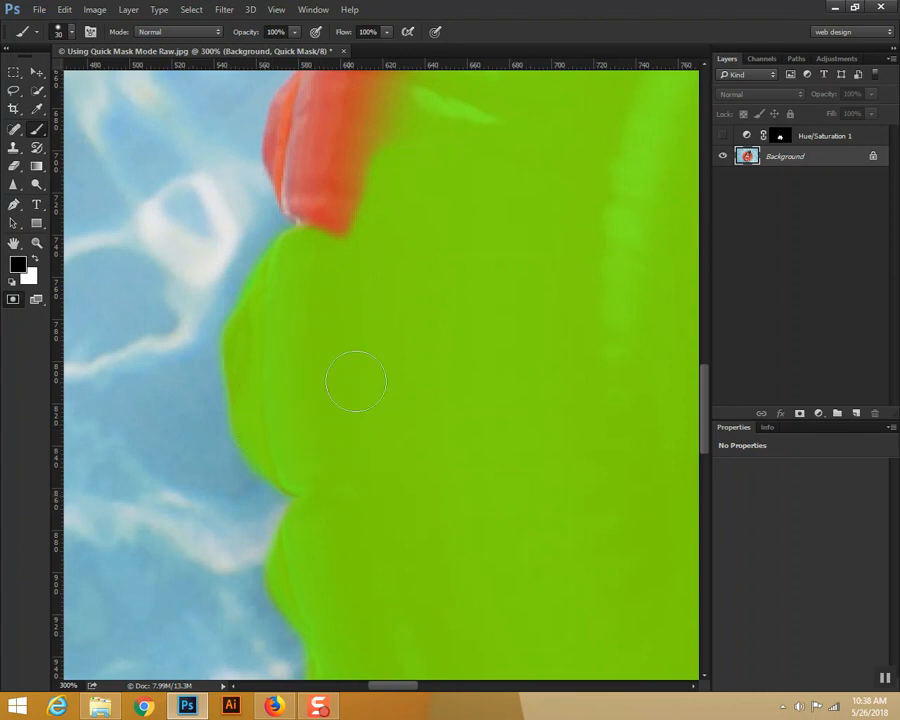
Step: Mask the scallops on the upper part of the ring's left side
{"action": "scroll", "coordinate": [380, 480], "scroll_direction": "up", "scroll_amount": 3}
{"action": "left_click_drag", "start_coordinate": [355, 458], "coordinate": [393, 367]}
{"action": "mouse_move", "coordinate": [435, 245]}
{"action": "left_mouse_down"}
{"action": "mouse_move", "coordinate": [406, 227]}
{"action": "mouse_move", "coordinate": [424, 166]}
{"action": "mouse_move", "coordinate": [418, 153]}
{"action": "mouse_move", "coordinate": [445, 138]}
{"action": "mouse_move", "coordinate": [392, 154]}
{"action": "mouse_move", "coordinate": [401, 138]}
{"action": "mouse_move", "coordinate": [359, 180]}
{"action": "mouse_move", "coordinate": [362, 166]}
{"action": "mouse_move", "coordinate": [356, 192]}
{"action": "mouse_move", "coordinate": [375, 155]}
{"action": "mouse_move", "coordinate": [343, 260]}
{"action": "mouse_move", "coordinate": [348, 203]}
{"action": "mouse_move", "coordinate": [358, 269]}
{"action": "mouse_move", "coordinate": [345, 397]}
{"action": "mouse_move", "coordinate": [362, 423]}
{"action": "mouse_move", "coordinate": [336, 374]}
{"action": "mouse_move", "coordinate": [333, 414]}
{"action": "mouse_move", "coordinate": [345, 421]}
{"action": "mouse_move", "coordinate": [324, 372]}
{"action": "mouse_move", "coordinate": [327, 419]}
{"action": "mouse_move", "coordinate": [344, 430]}
{"action": "mouse_move", "coordinate": [314, 380]}
{"action": "mouse_move", "coordinate": [310, 401]}
{"action": "mouse_move", "coordinate": [332, 273]}
{"action": "mouse_move", "coordinate": [294, 324]}
{"action": "mouse_move", "coordinate": [316, 305]}
{"action": "mouse_move", "coordinate": [299, 366]}
{"action": "mouse_move", "coordinate": [315, 371]}
{"action": "mouse_move", "coordinate": [302, 347]}
{"action": "mouse_move", "coordinate": [295, 364]}
{"action": "mouse_move", "coordinate": [318, 408]}
{"action": "left_mouse_up"}
{"action": "key", "text": "space"}
{"action": "left_click_drag", "start_coordinate": [421, 257], "coordinate": [354, 578]}
{"action": "mouse_move", "coordinate": [398, 505]}
{"action": "left_mouse_down"}
{"action": "mouse_move", "coordinate": [431, 334]}
{"action": "mouse_move", "coordinate": [386, 407]}
{"action": "mouse_move", "coordinate": [432, 299]}
{"action": "mouse_move", "coordinate": [469, 245]}
{"action": "mouse_move", "coordinate": [423, 253]}
{"action": "mouse_move", "coordinate": [410, 263]}
{"action": "mouse_move", "coordinate": [460, 243]}
{"action": "mouse_move", "coordinate": [403, 280]}
{"action": "mouse_move", "coordinate": [413, 260]}
{"action": "mouse_move", "coordinate": [346, 359]}
{"action": "mouse_move", "coordinate": [372, 318]}
{"action": "mouse_move", "coordinate": [343, 350]}
{"action": "mouse_move", "coordinate": [349, 344]}
{"action": "mouse_move", "coordinate": [341, 382]}
{"action": "mouse_move", "coordinate": [342, 355]}
{"action": "mouse_move", "coordinate": [338, 371]}
{"action": "mouse_move", "coordinate": [342, 406]}
{"action": "left_mouse_up"}
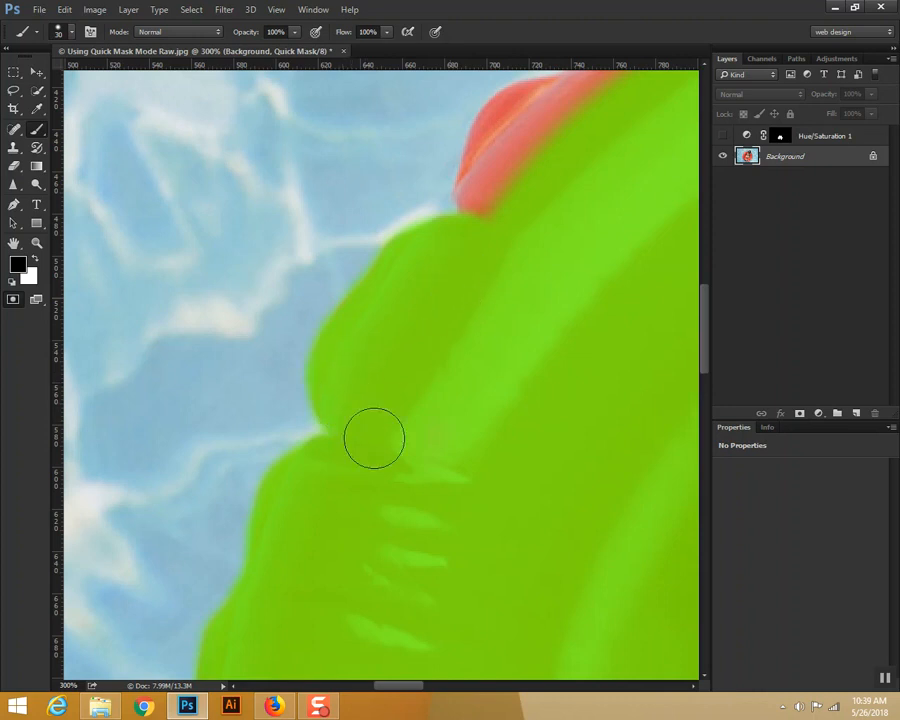
Step: Mask the remaining top-left scallops of the ring up to the baby's elbow
{"action": "left_click_drag", "start_coordinate": [543, 277], "coordinate": [434, 450]}
{"action": "mouse_move", "coordinate": [279, 502]}
{"action": "left_mouse_down"}
{"action": "mouse_move", "coordinate": [300, 467]}
{"action": "mouse_move", "coordinate": [294, 472]}
{"action": "mouse_move", "coordinate": [292, 457]}
{"action": "mouse_move", "coordinate": [286, 464]}
{"action": "mouse_move", "coordinate": [297, 411]}
{"action": "mouse_move", "coordinate": [317, 387]}
{"action": "mouse_move", "coordinate": [395, 370]}
{"action": "mouse_move", "coordinate": [307, 467]}
{"action": "mouse_move", "coordinate": [285, 472]}
{"action": "mouse_move", "coordinate": [401, 382]}
{"action": "mouse_move", "coordinate": [430, 320]}
{"action": "mouse_move", "coordinate": [505, 293]}
{"action": "mouse_move", "coordinate": [577, 299]}
{"action": "mouse_move", "coordinate": [529, 286]}
{"action": "left_mouse_up"}
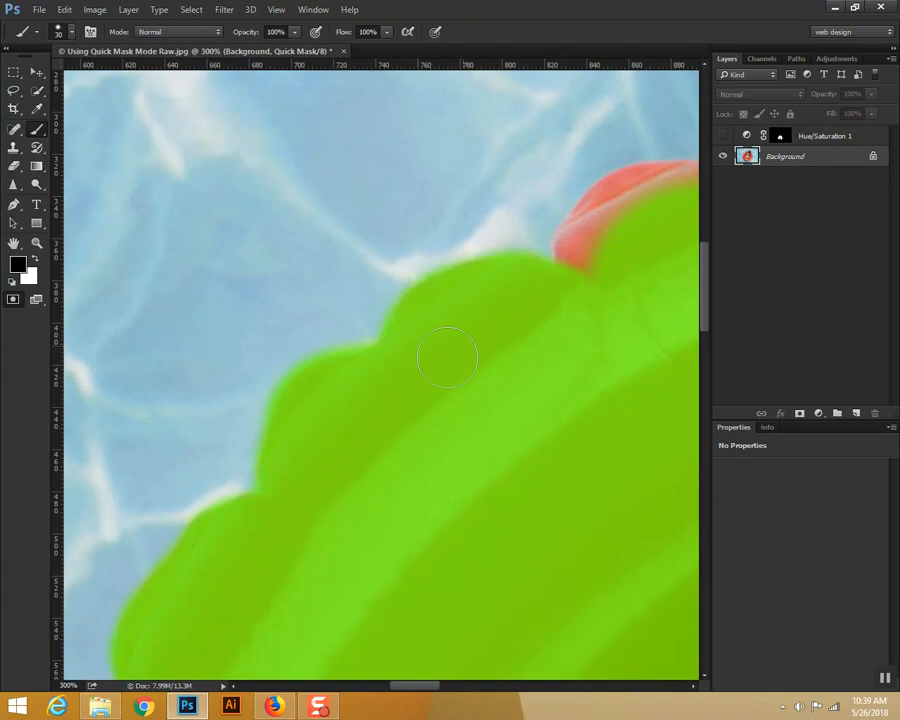
{"action": "left_click_drag", "start_coordinate": [532, 348], "coordinate": [339, 444]}
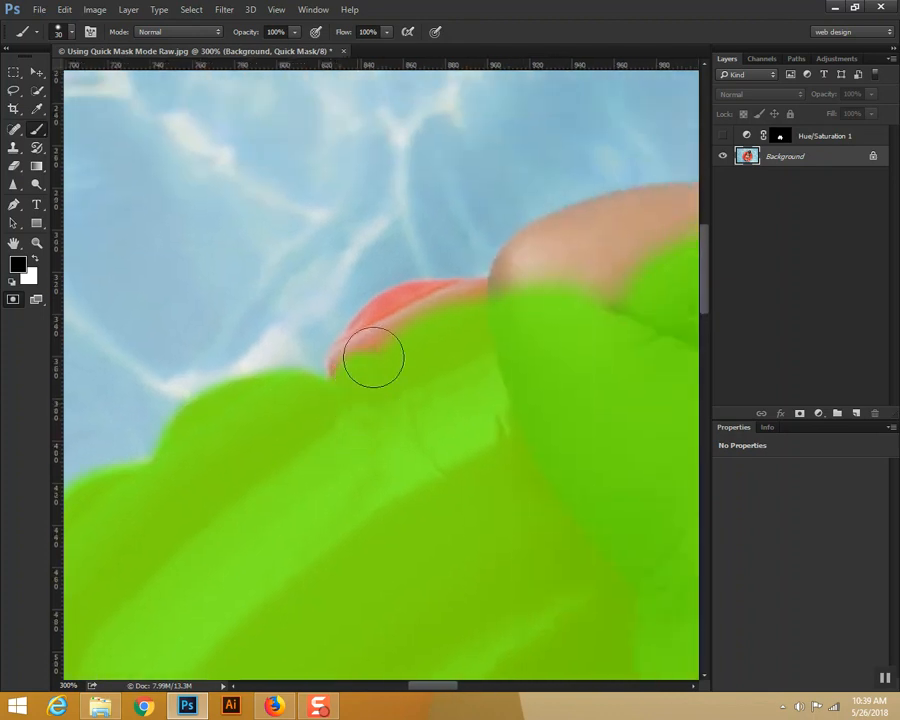
{"action": "mouse_move", "coordinate": [355, 370]}
{"action": "left_mouse_down"}
{"action": "mouse_move", "coordinate": [400, 322]}
{"action": "mouse_move", "coordinate": [390, 324]}
{"action": "mouse_move", "coordinate": [421, 310]}
{"action": "mouse_move", "coordinate": [486, 307]}
{"action": "mouse_move", "coordinate": [422, 311]}
{"action": "mouse_move", "coordinate": [473, 305]}
{"action": "left_mouse_up"}
Step: Mask the baby's bent arm, the outer corner of the sunglasses and the adjoining edge of the hair
{"action": "mouse_move", "coordinate": [528, 354]}
{"action": "left_mouse_down"}
{"action": "mouse_move", "coordinate": [401, 420]}
{"action": "mouse_move", "coordinate": [285, 459]}
{"action": "mouse_move", "coordinate": [275, 377]}
{"action": "mouse_move", "coordinate": [263, 390]}
{"action": "mouse_move", "coordinate": [272, 371]}
{"action": "mouse_move", "coordinate": [341, 332]}
{"action": "mouse_move", "coordinate": [395, 324]}
{"action": "mouse_move", "coordinate": [308, 345]}
{"action": "mouse_move", "coordinate": [269, 374]}
{"action": "mouse_move", "coordinate": [273, 423]}
{"action": "mouse_move", "coordinate": [369, 376]}
{"action": "mouse_move", "coordinate": [366, 399]}
{"action": "mouse_move", "coordinate": [414, 336]}
{"action": "mouse_move", "coordinate": [506, 320]}
{"action": "mouse_move", "coordinate": [570, 325]}
{"action": "mouse_move", "coordinate": [418, 325]}
{"action": "mouse_move", "coordinate": [423, 318]}
{"action": "mouse_move", "coordinate": [482, 321]}
{"action": "mouse_move", "coordinate": [362, 328]}
{"action": "left_mouse_up"}
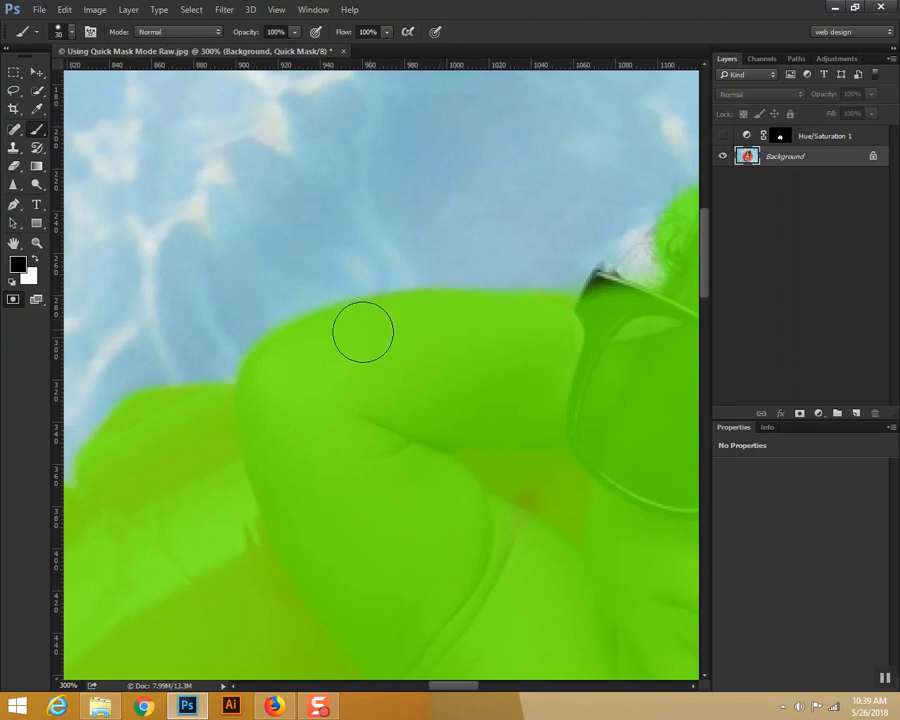
{"action": "left_click_drag", "start_coordinate": [569, 406], "coordinate": [364, 491]}
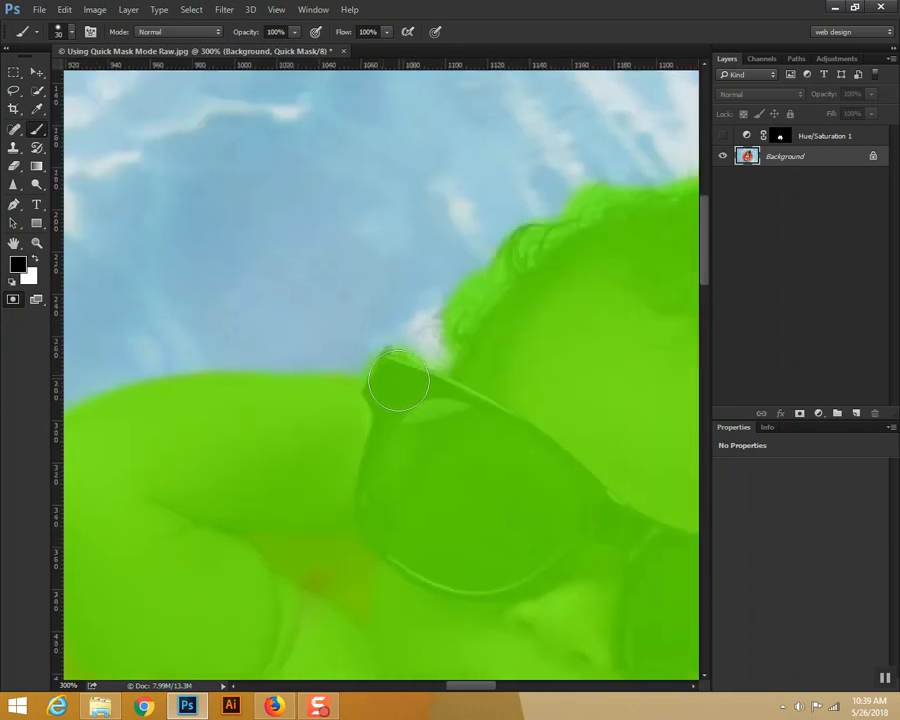
{"action": "mouse_move", "coordinate": [463, 387]}
{"action": "left_mouse_down"}
{"action": "mouse_move", "coordinate": [467, 346]}
{"action": "mouse_move", "coordinate": [445, 332]}
{"action": "mouse_move", "coordinate": [514, 316]}
{"action": "mouse_move", "coordinate": [535, 257]}
{"action": "mouse_move", "coordinate": [487, 284]}
{"action": "mouse_move", "coordinate": [531, 266]}
{"action": "left_mouse_up"}
{"action": "mouse_move", "coordinate": [570, 373]}
{"action": "left_mouse_down"}
{"action": "mouse_move", "coordinate": [424, 390]}
{"action": "mouse_move", "coordinate": [354, 410]}
{"action": "left_mouse_up"}
{"action": "left_click_drag", "start_coordinate": [489, 478], "coordinate": [362, 303]}
{"action": "left_click_drag", "start_coordinate": [436, 420], "coordinate": [399, 339]}
{"action": "mouse_move", "coordinate": [568, 359]}
{"action": "left_mouse_down"}
{"action": "mouse_move", "coordinate": [591, 334]}
{"action": "mouse_move", "coordinate": [592, 283]}
{"action": "left_mouse_up"}
Step: View the whole picture and leave Quick Mask mode to turn the baby-and-ring mask into a selection
{"action": "key", "text": "ctrl+minus"}
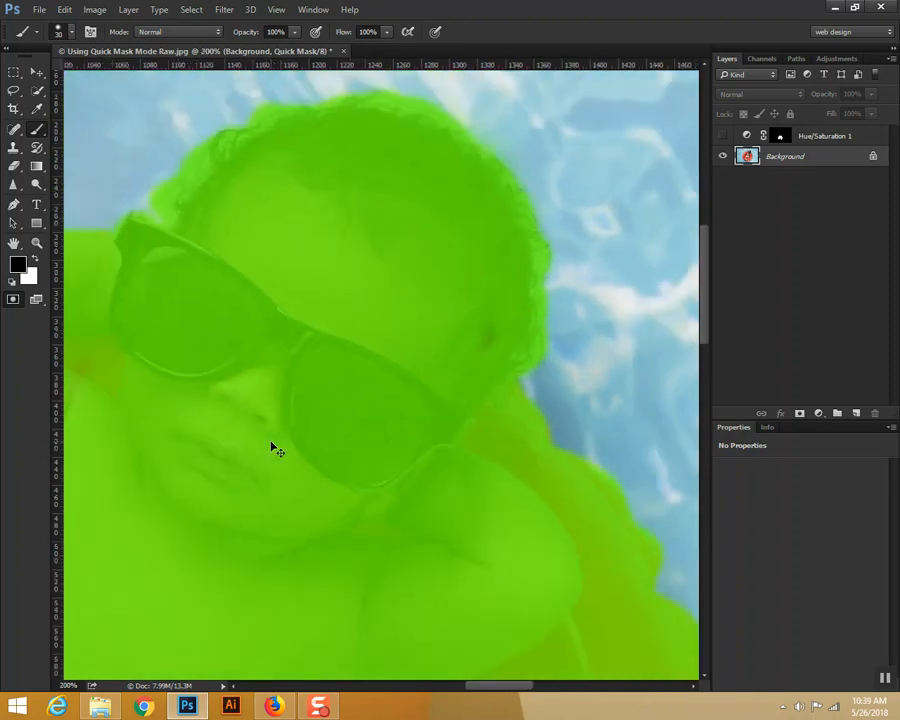
{"action": "key", "text": "ctrl+minus"}
{"action": "key", "text": "ctrl+minus"}
{"action": "key", "text": "ctrl+minus"}
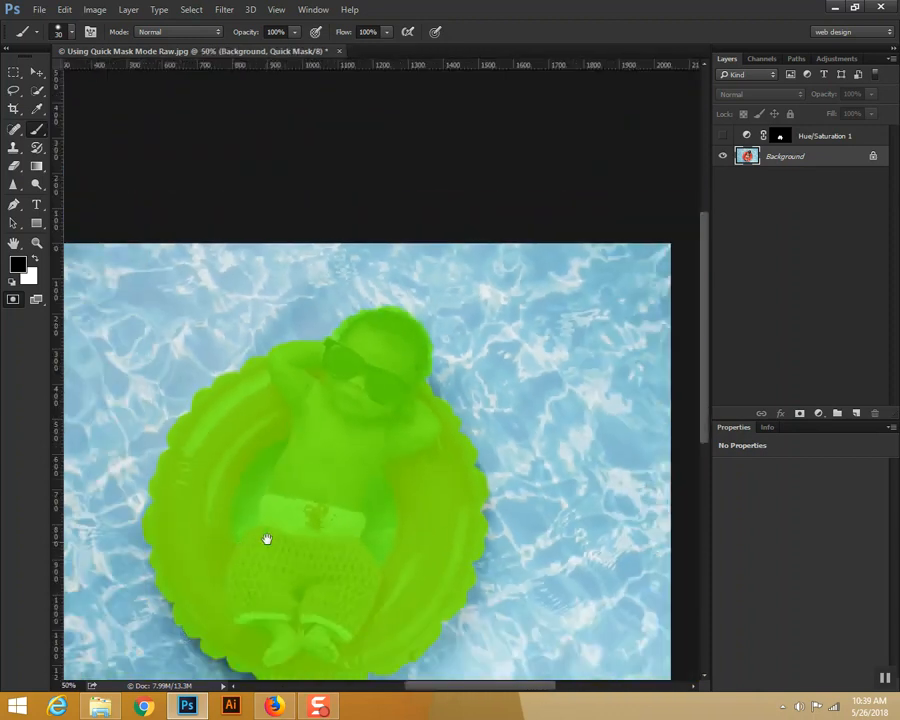
{"action": "left_click_drag", "start_coordinate": [266, 539], "coordinate": [304, 404]}
{"action": "left_click", "coordinate": [13, 299]}
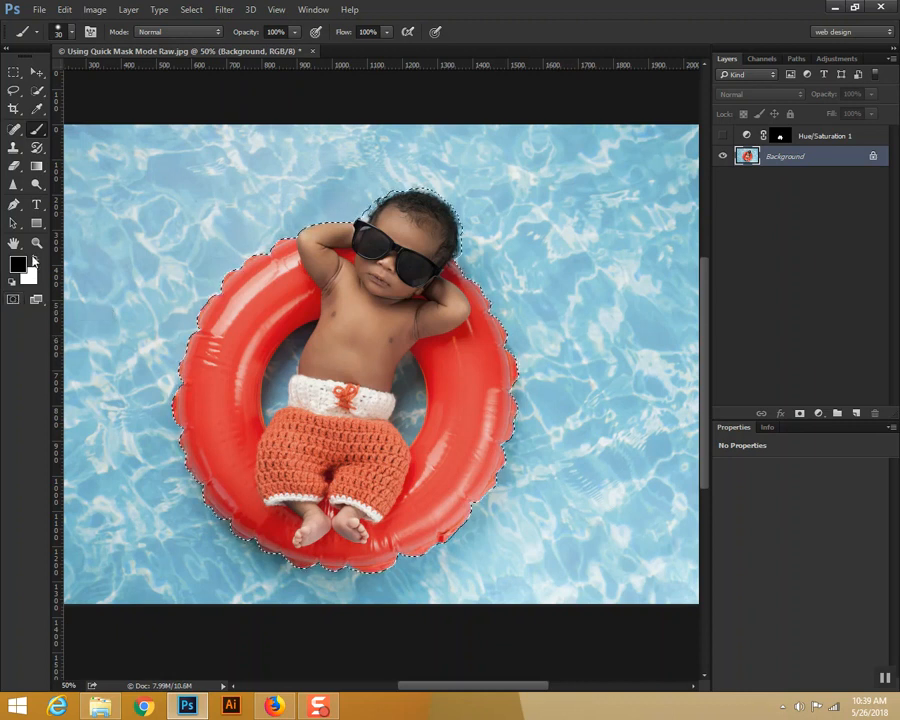
Step: Toggle Quick Mask on and off, try a black brush stroke on the ring's lower-left edge, and undo it
{"action": "left_click", "coordinate": [14, 300]}
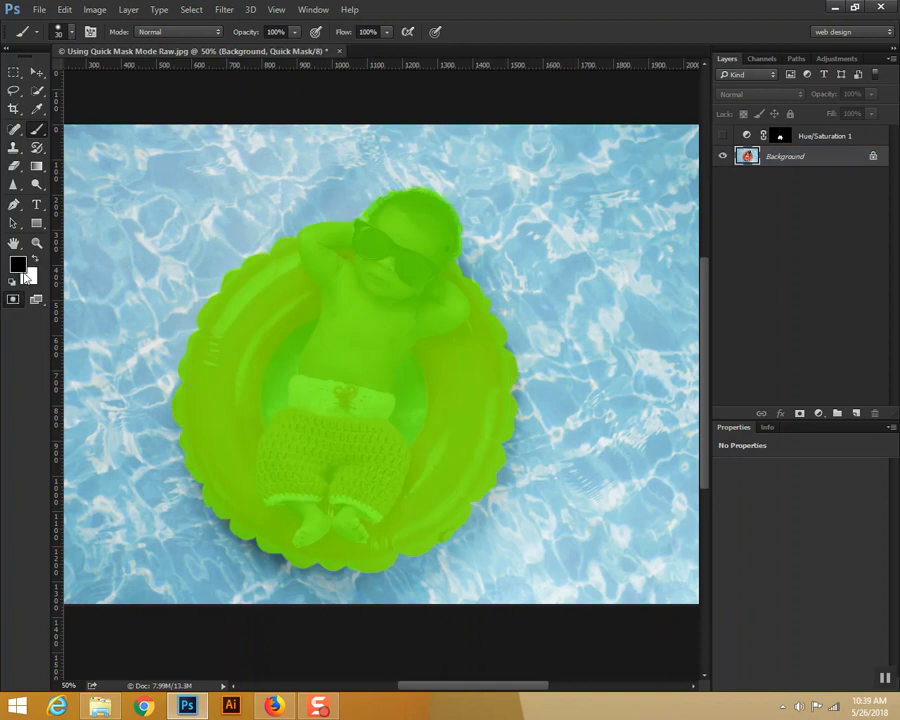
{"action": "left_click", "coordinate": [34, 261]}
{"action": "left_click", "coordinate": [14, 300]}
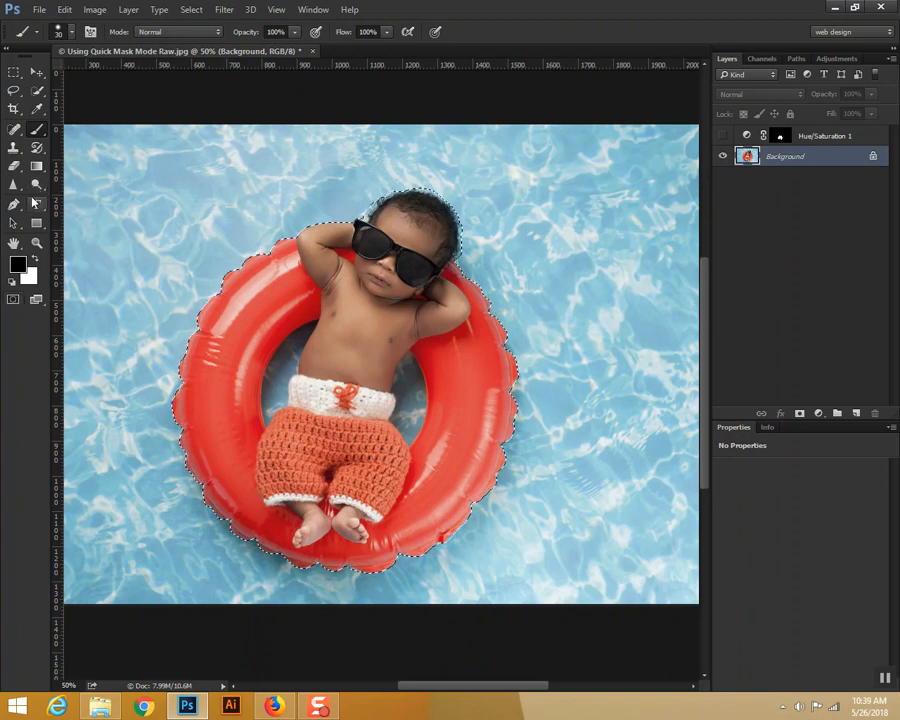
{"action": "left_click", "coordinate": [234, 525]}
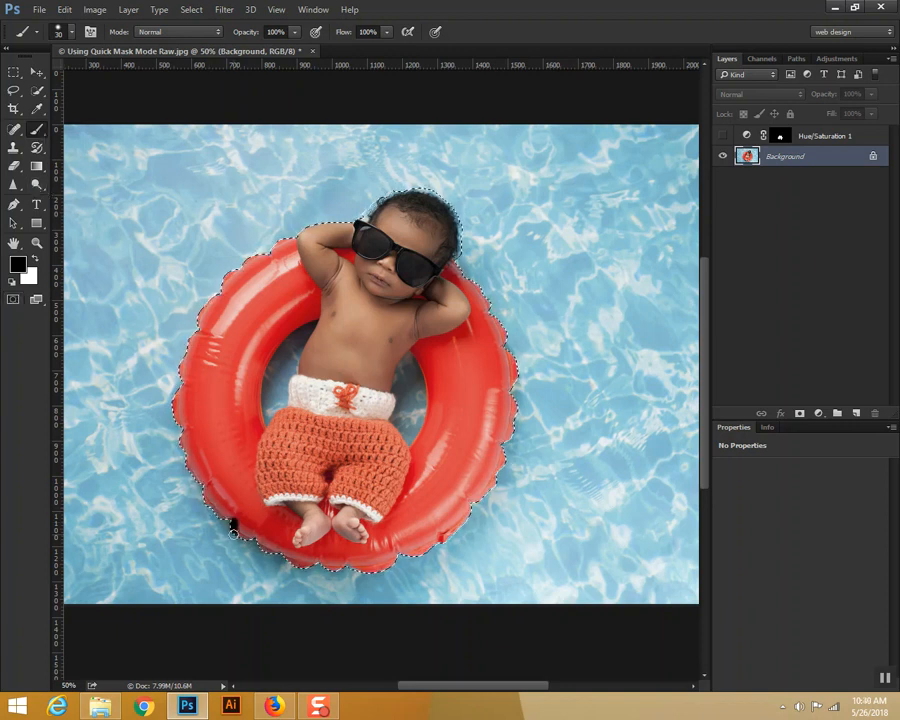
{"action": "key", "text": "ctrl+z"}
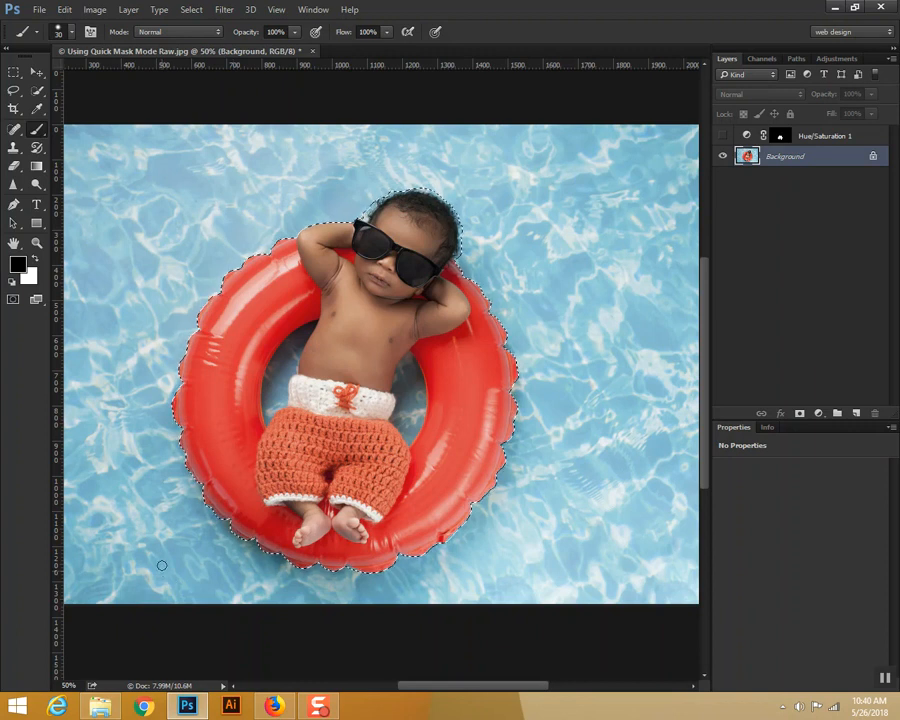
Step: Re-enter Quick Mask mode with white as the foreground color and set the brush to 0% hardness and 1163 px
{"action": "left_click", "coordinate": [14, 301]}
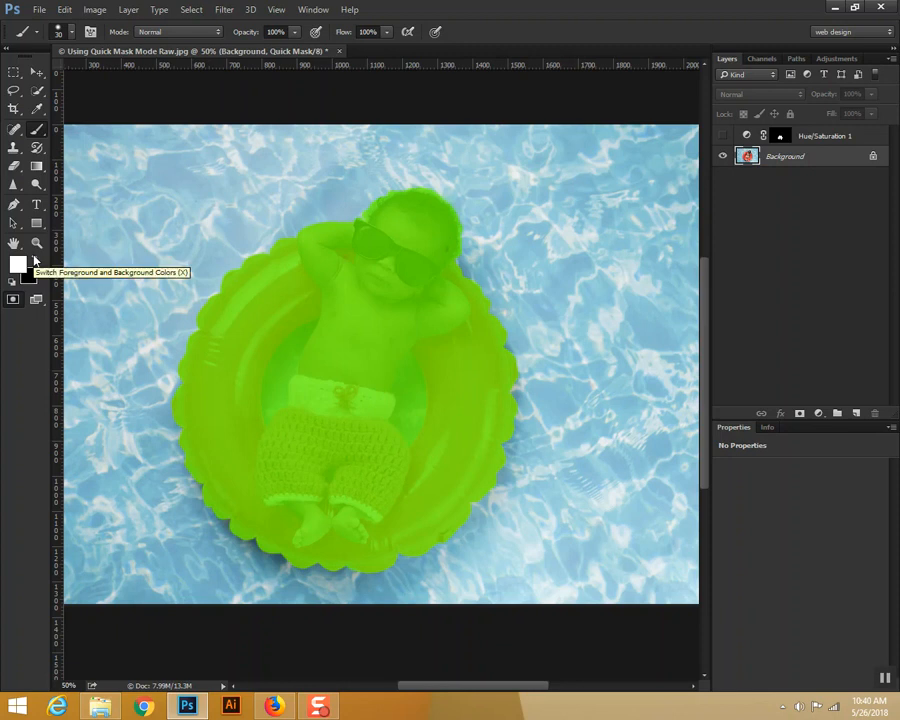
{"action": "left_click", "coordinate": [35, 259]}
{"action": "left_click", "coordinate": [35, 260]}
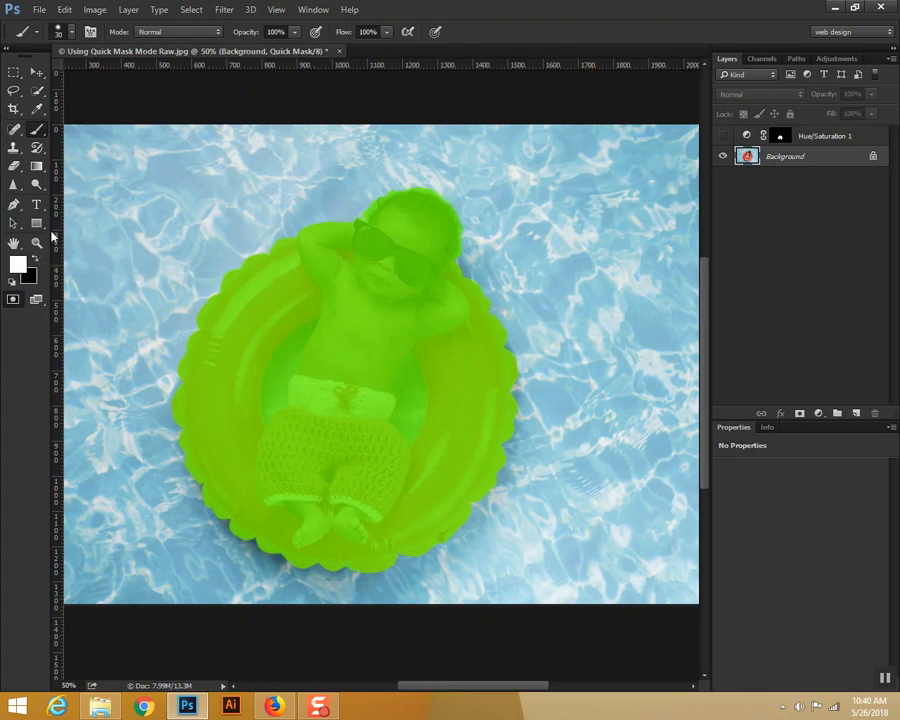
{"action": "left_click", "coordinate": [71, 33]}
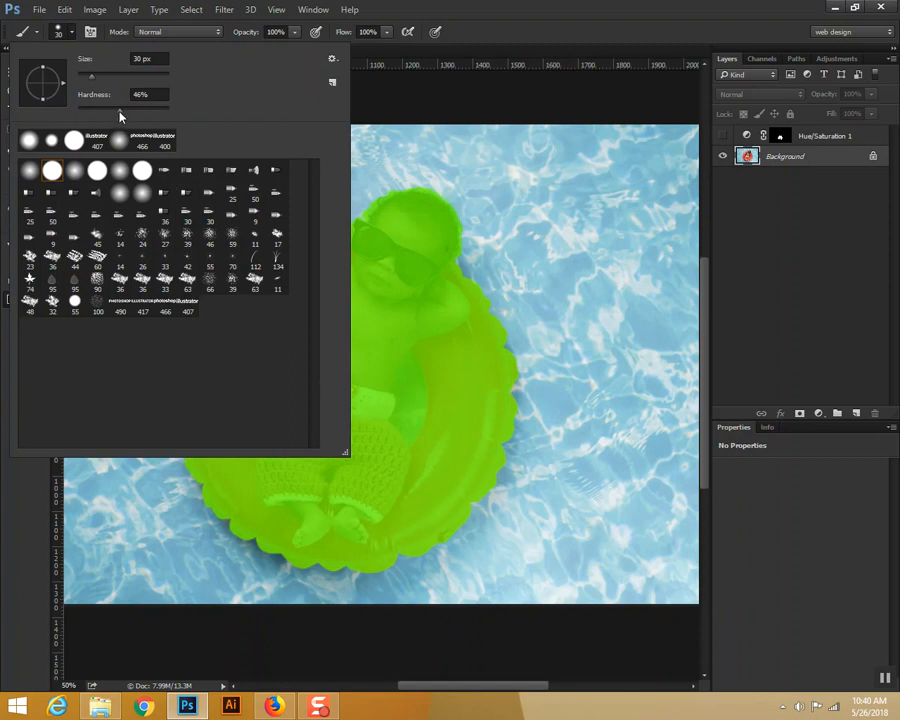
{"action": "left_click_drag", "start_coordinate": [120, 116], "coordinate": [50, 130]}
{"action": "left_click_drag", "start_coordinate": [93, 78], "coordinate": [161, 89]}
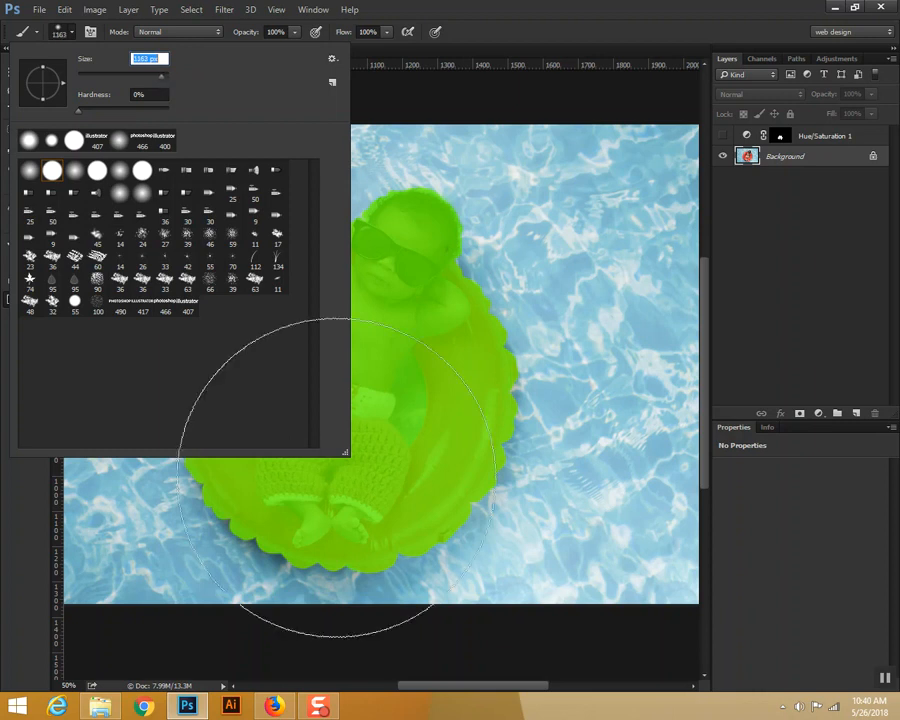
Step: Erase the mask softly from the lower half of the baby and ring, and convert the remaining mask to a selection
{"action": "left_click", "coordinate": [251, 603]}
{"action": "left_click", "coordinate": [232, 607]}
{"action": "mouse_move", "coordinate": [232, 607]}
{"action": "left_mouse_down"}
{"action": "mouse_move", "coordinate": [201, 573]}
{"action": "mouse_move", "coordinate": [184, 584]}
{"action": "mouse_move", "coordinate": [157, 549]}
{"action": "mouse_move", "coordinate": [156, 561]}
{"action": "mouse_move", "coordinate": [187, 580]}
{"action": "mouse_move", "coordinate": [285, 625]}
{"action": "mouse_move", "coordinate": [307, 616]}
{"action": "mouse_move", "coordinate": [353, 623]}
{"action": "mouse_move", "coordinate": [383, 596]}
{"action": "mouse_move", "coordinate": [379, 611]}
{"action": "mouse_move", "coordinate": [368, 588]}
{"action": "mouse_move", "coordinate": [399, 591]}
{"action": "mouse_move", "coordinate": [387, 607]}
{"action": "mouse_move", "coordinate": [339, 580]}
{"action": "mouse_move", "coordinate": [278, 580]}
{"action": "mouse_move", "coordinate": [281, 562]}
{"action": "mouse_move", "coordinate": [239, 584]}
{"action": "mouse_move", "coordinate": [224, 553]}
{"action": "mouse_move", "coordinate": [210, 561]}
{"action": "mouse_move", "coordinate": [181, 529]}
{"action": "left_mouse_up"}
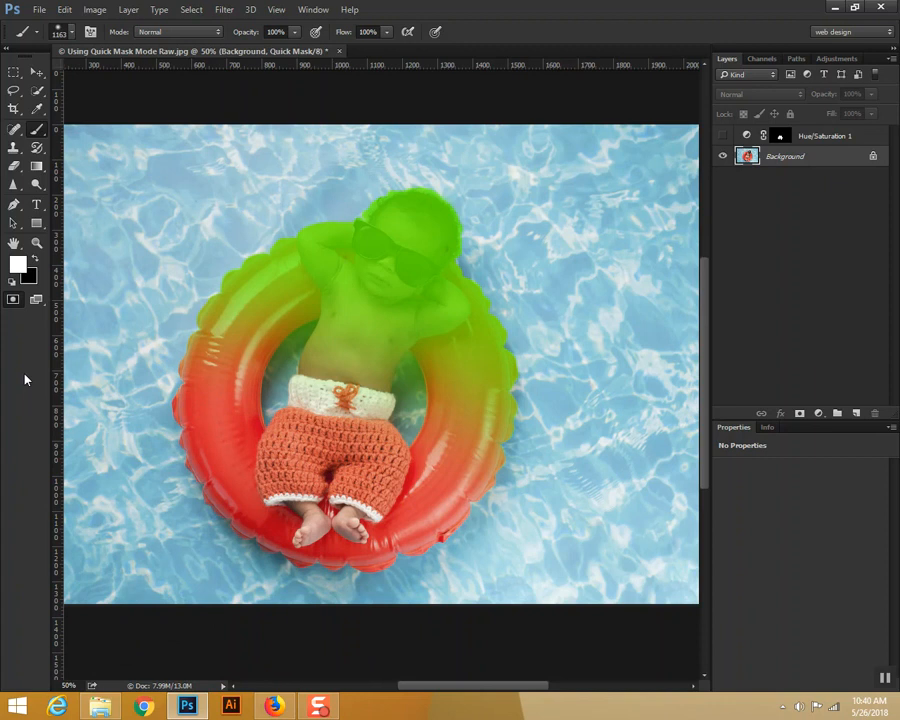
{"action": "left_click", "coordinate": [12, 301]}
{"action": "key", "text": "x"}
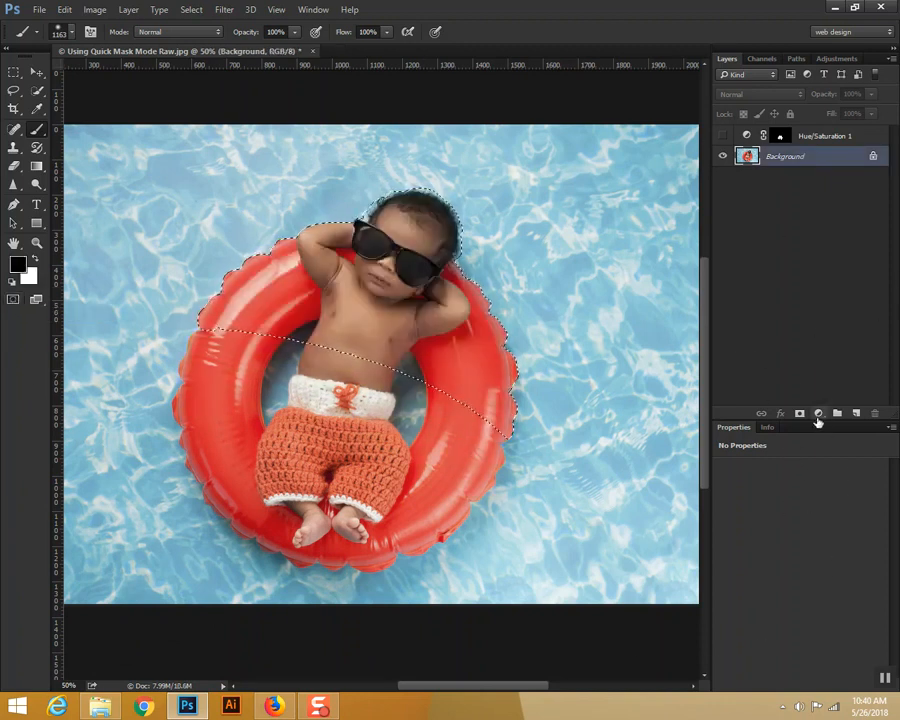
Step: Add a Black & White adjustment layer to the selection with Reds at 148 and Yellows at 61
{"action": "left_click", "coordinate": [819, 414]}
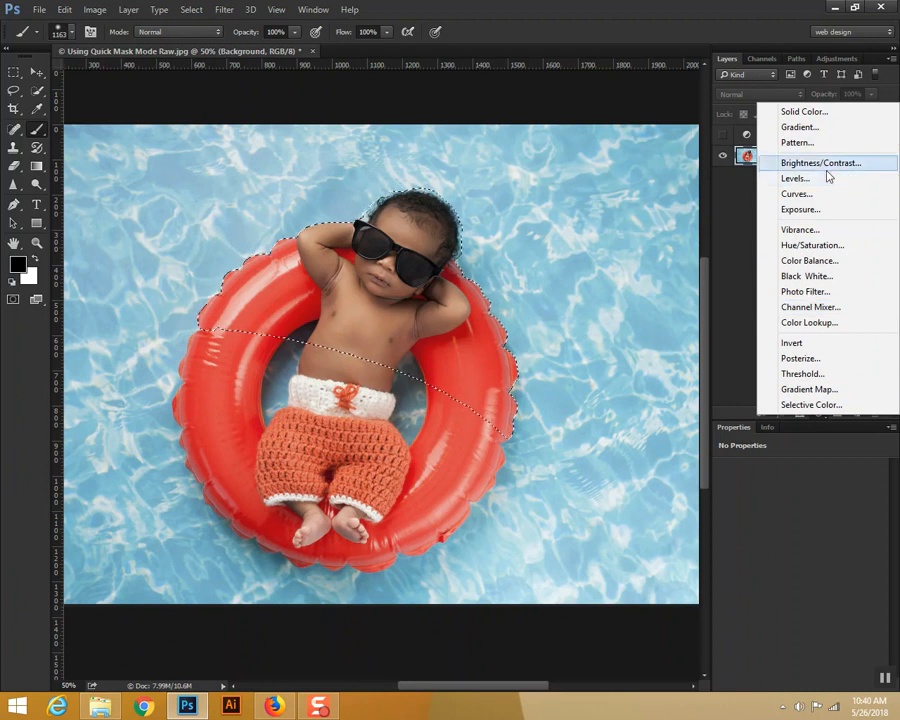
{"action": "left_click", "coordinate": [821, 276]}
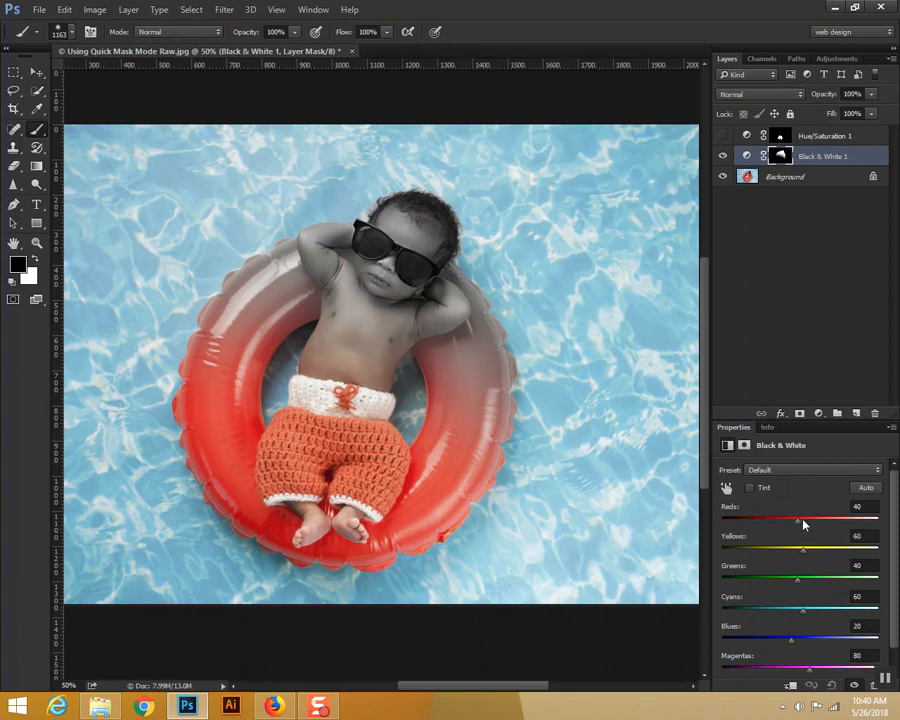
{"action": "left_click_drag", "start_coordinate": [797, 523], "coordinate": [804, 549]}
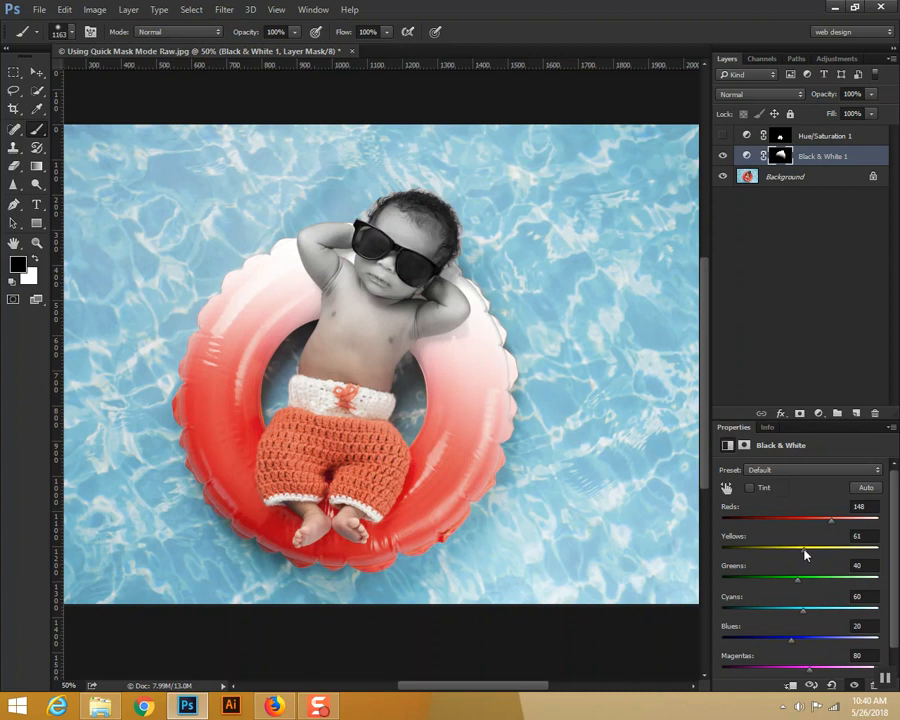